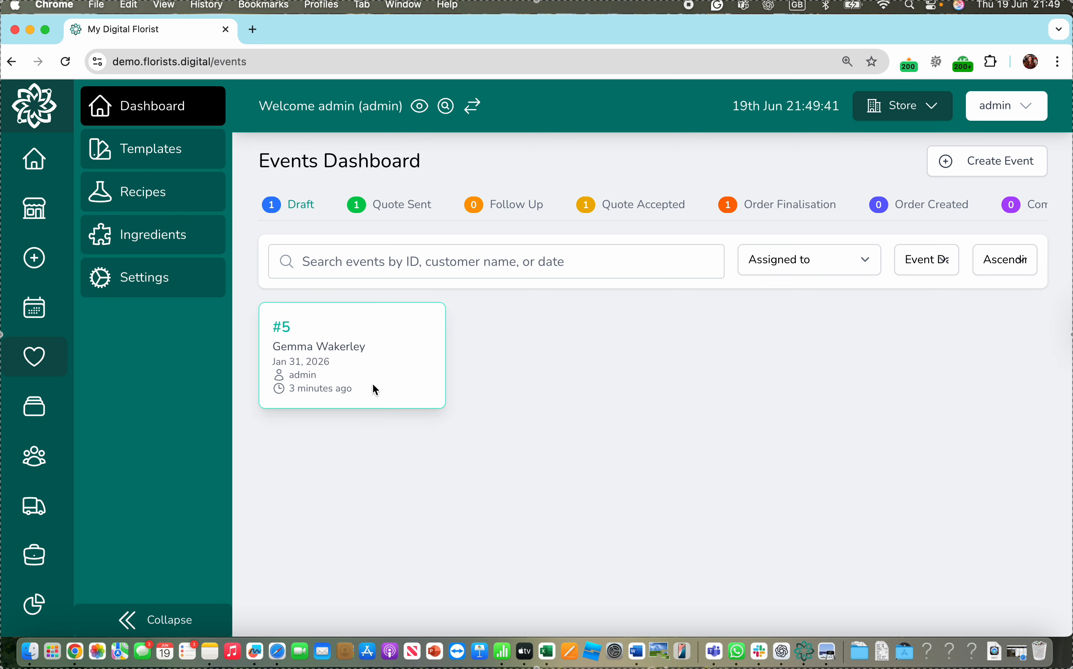
- Open the quotation of the draft event dated Jan 31, 2026, as the admin user
click(346, 357)
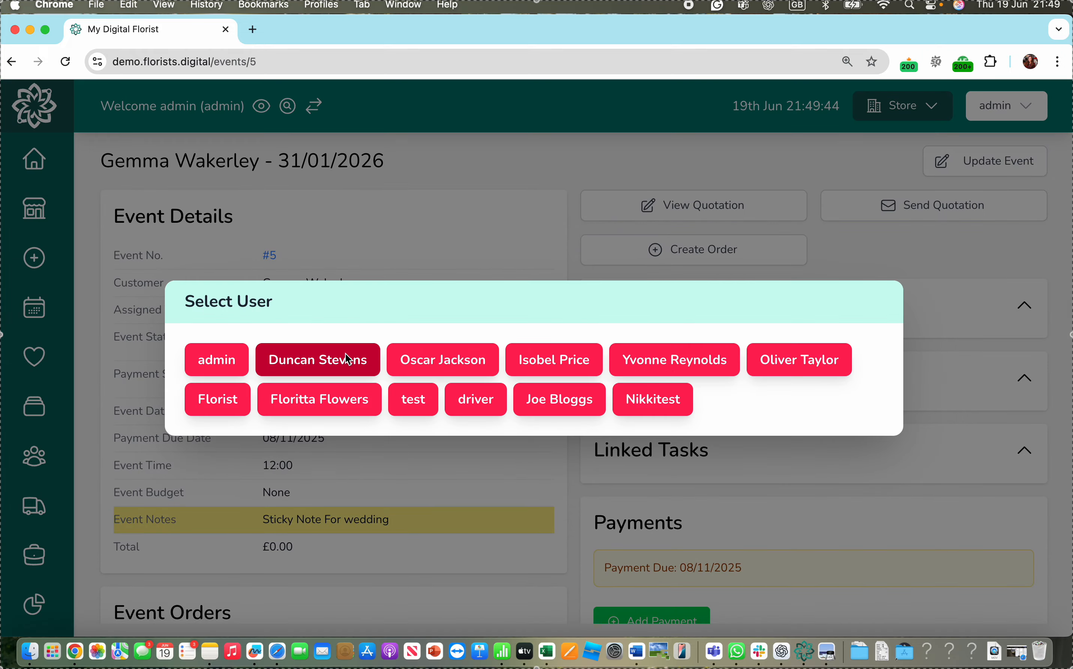
click(215, 374)
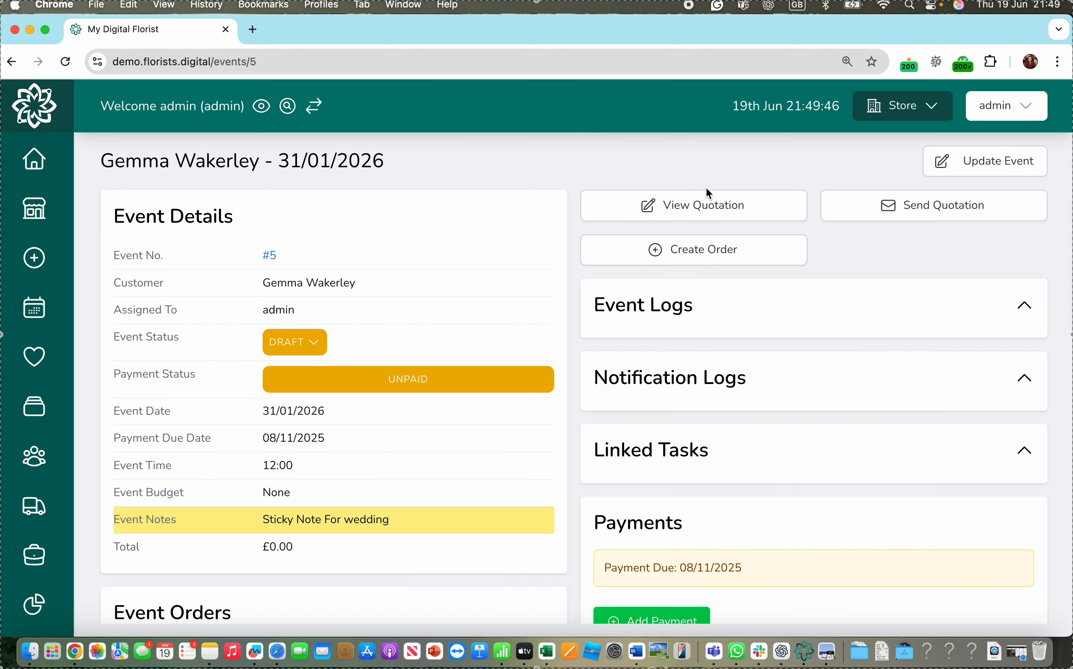
click(659, 208)
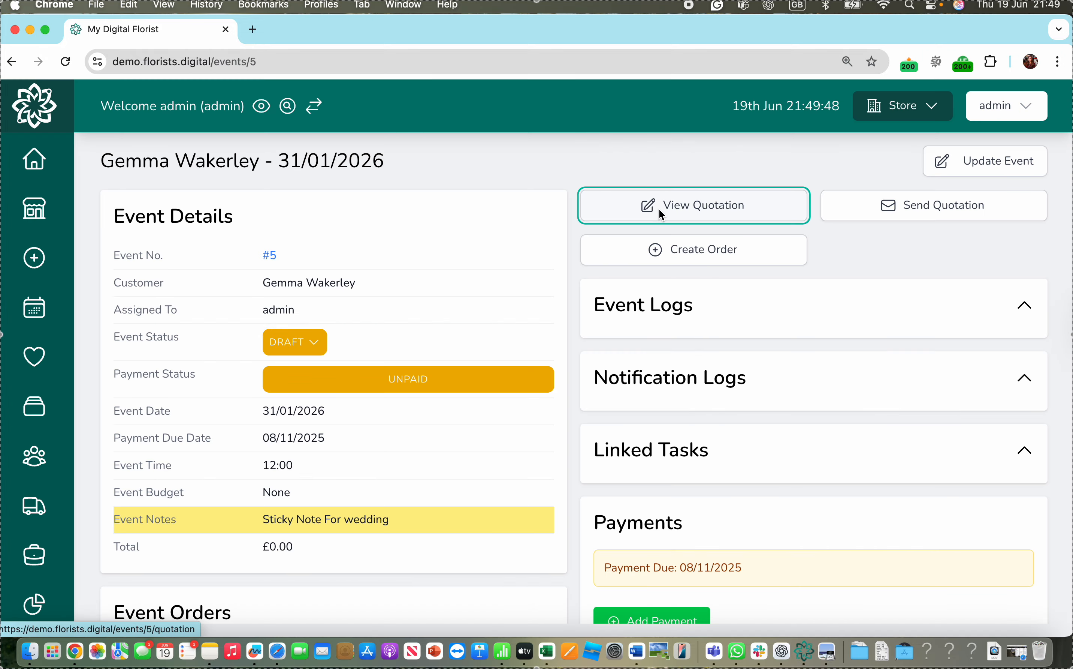
click(241, 359)
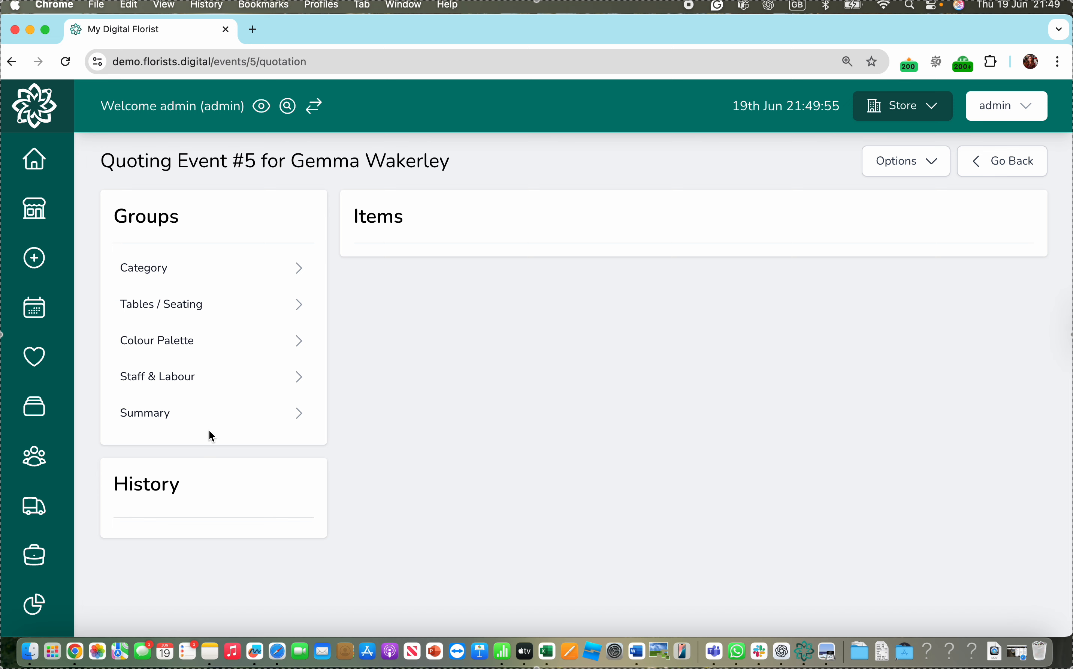
- Add a category to the quotation and name it Bridal Flowers
click(286, 270)
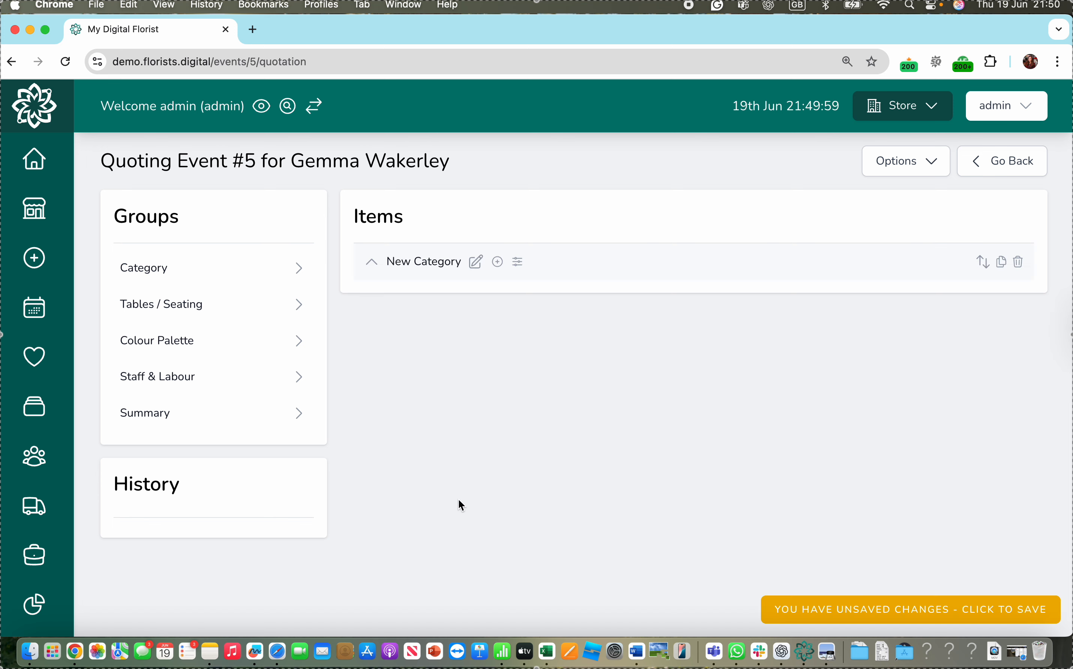
click(483, 258)
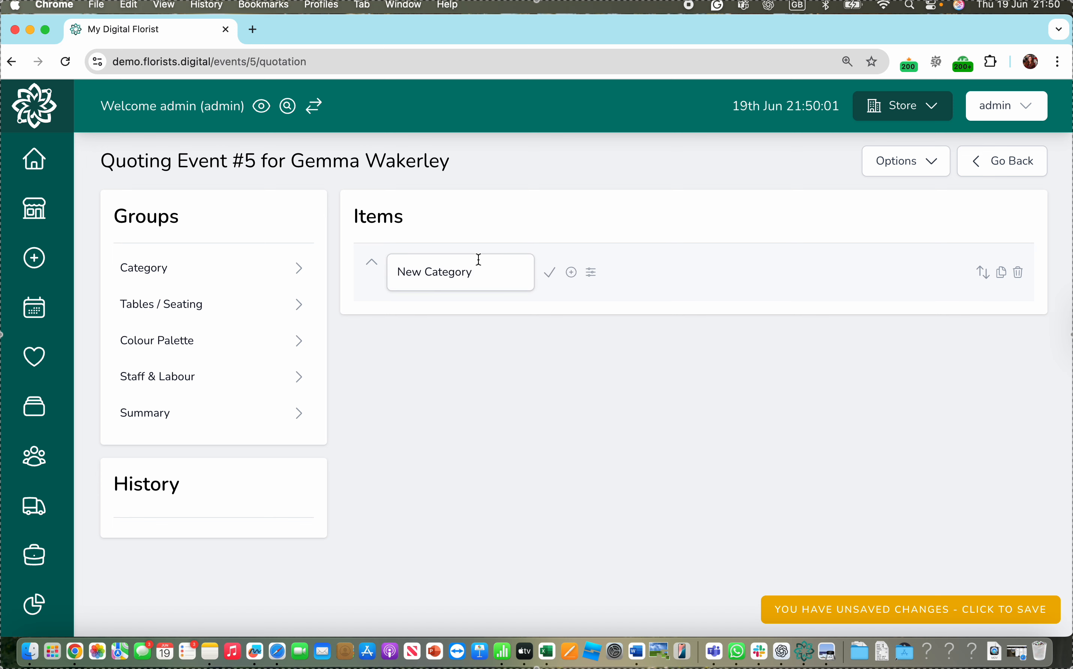
triple_click(459, 273)
text(B)
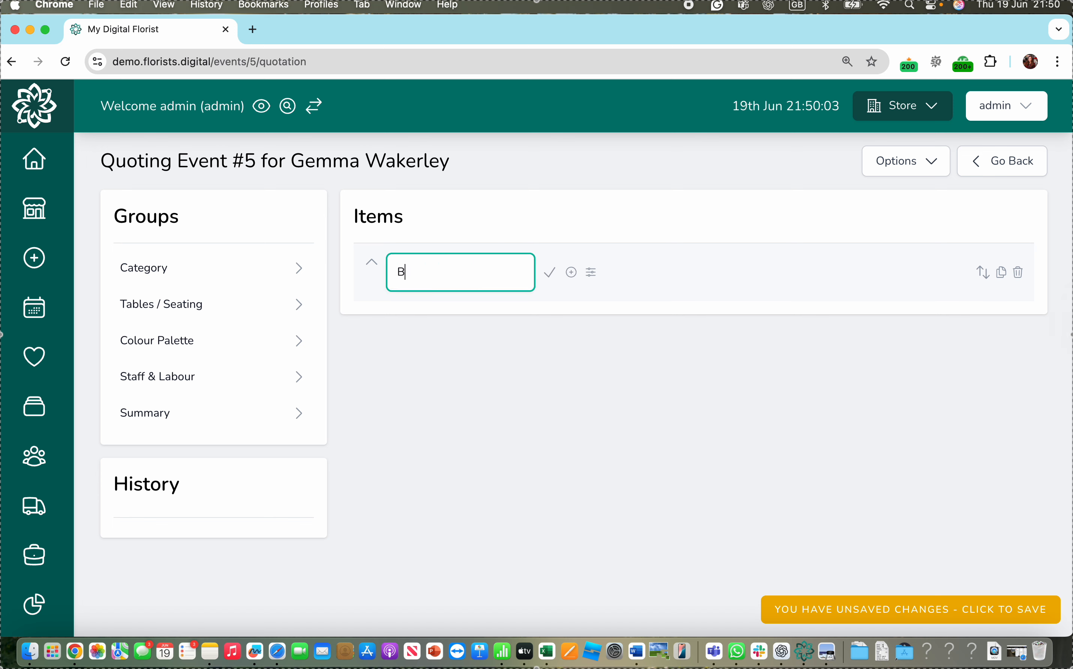
text(ridal Flowers)
click(548, 273)
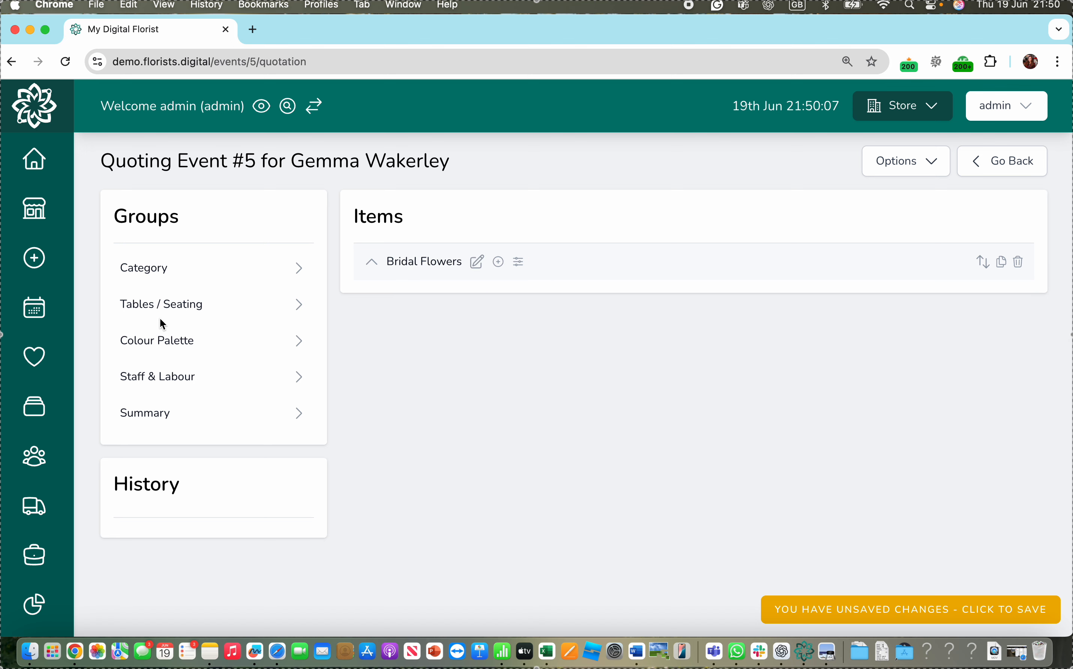
- Add a second category to the quotation and name it Reception Flowers
click(166, 270)
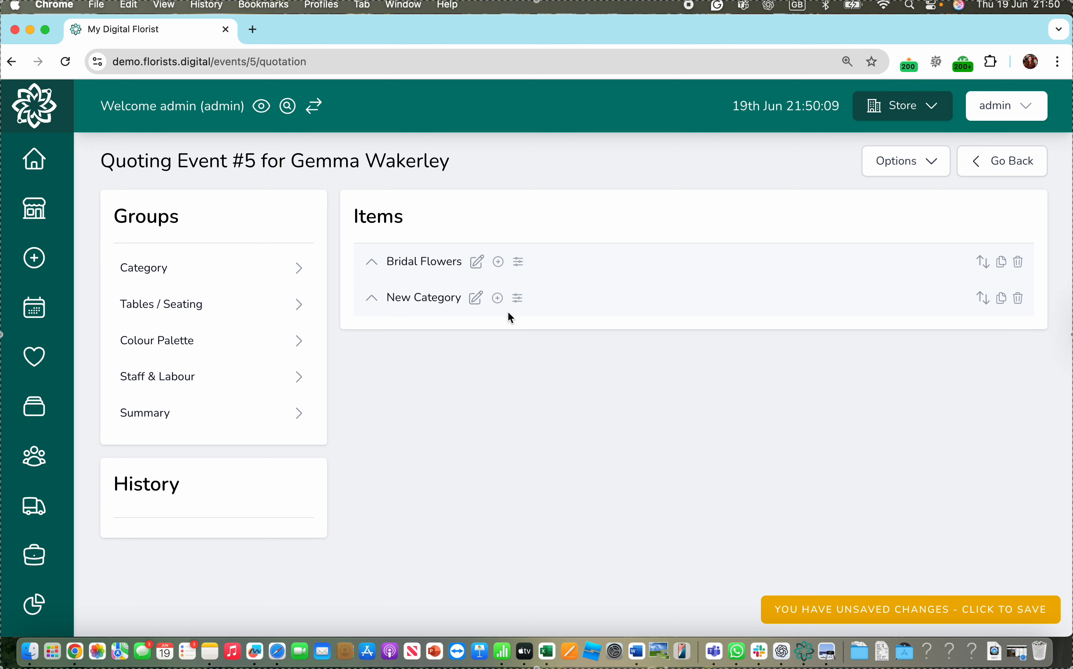
click(474, 299)
double_click(435, 309)
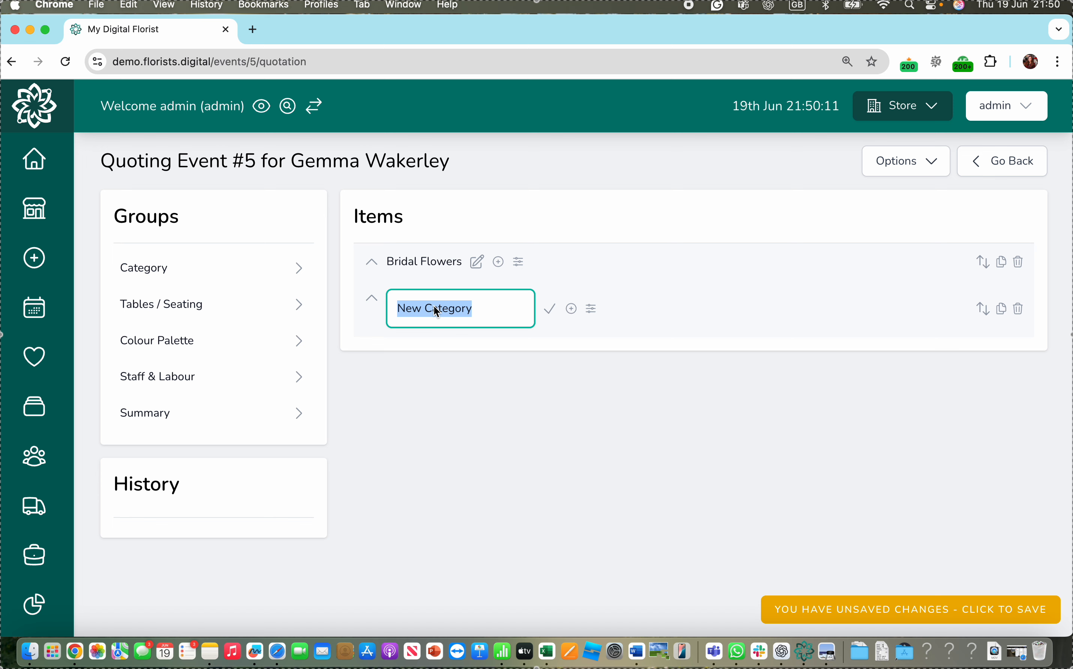
text(Receptio)
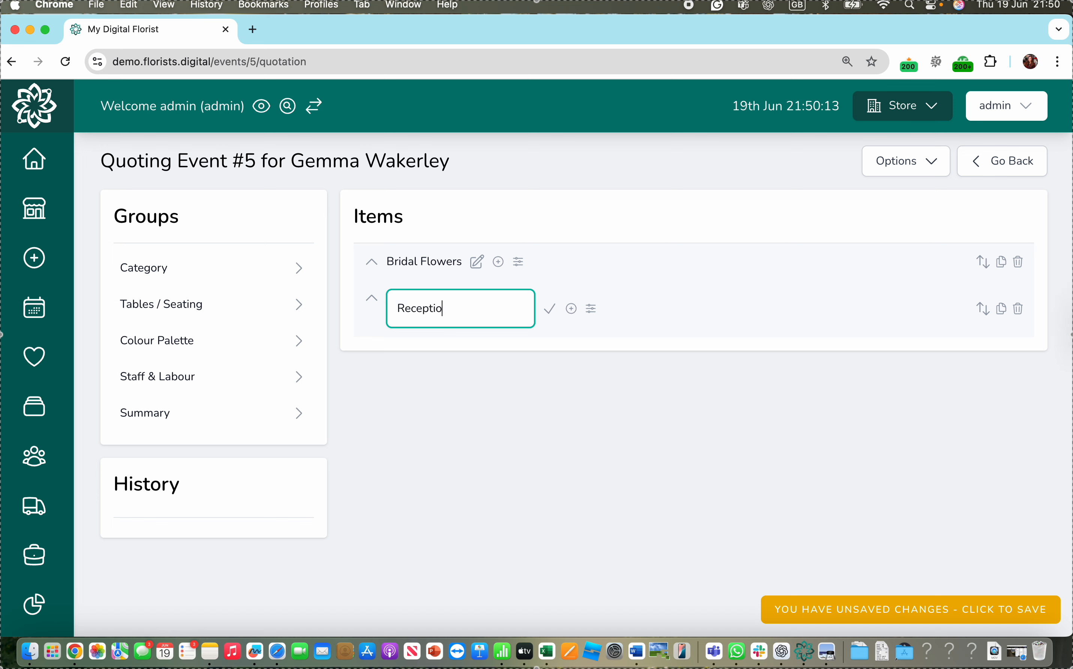
text(n Flowers)
click(550, 311)
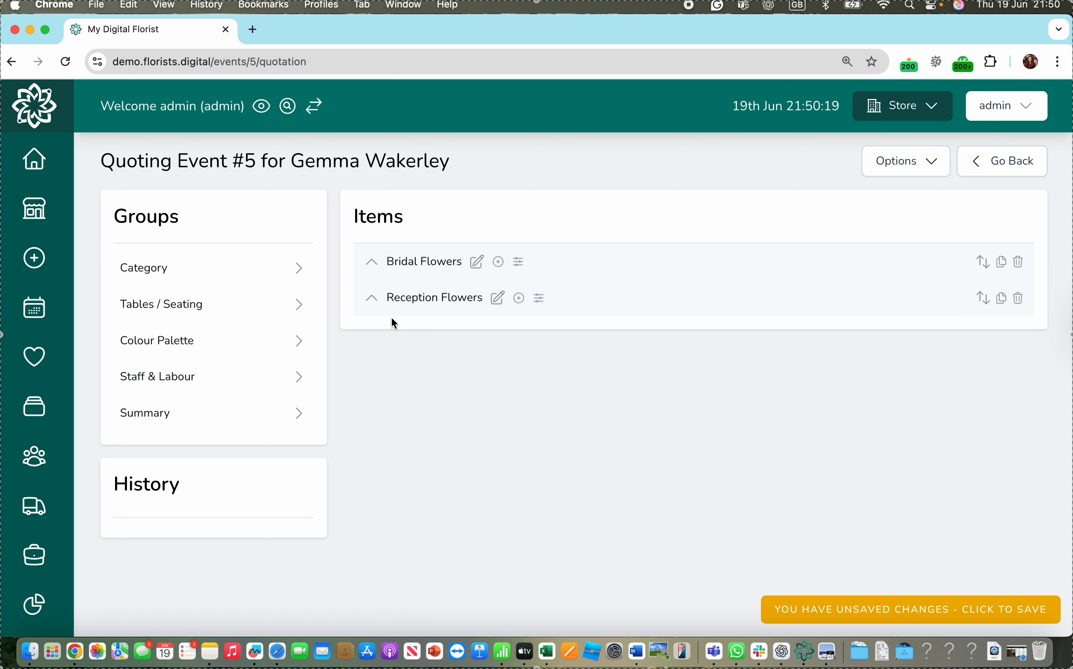
- Expand the Bridal Flowers category and add an item named Bridal Hand Tied
click(372, 261)
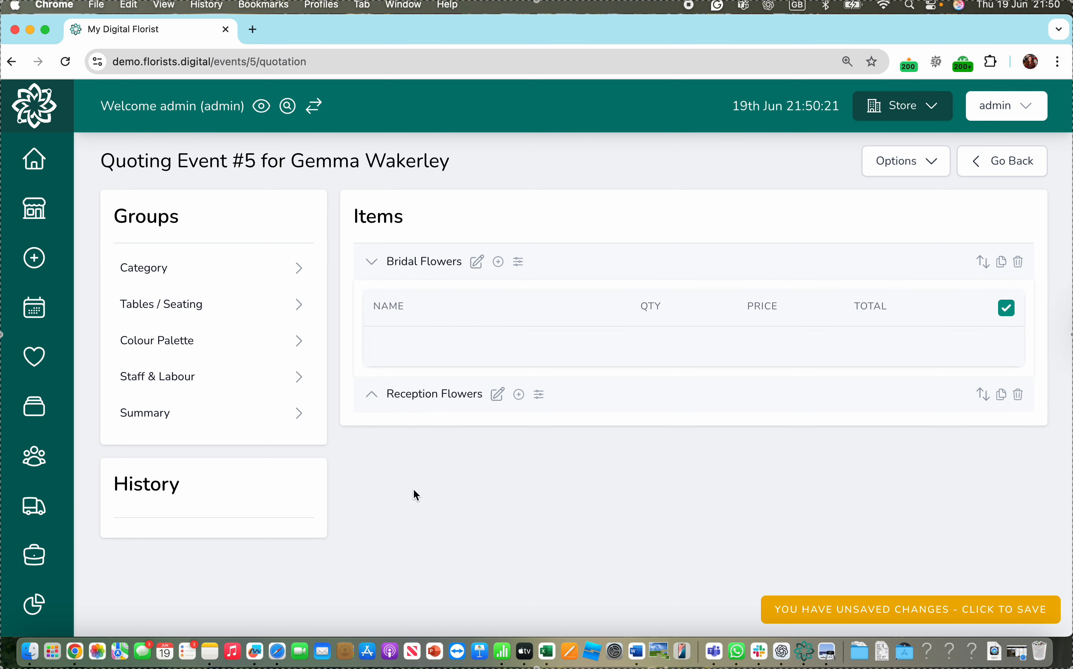
click(438, 345)
click(412, 353)
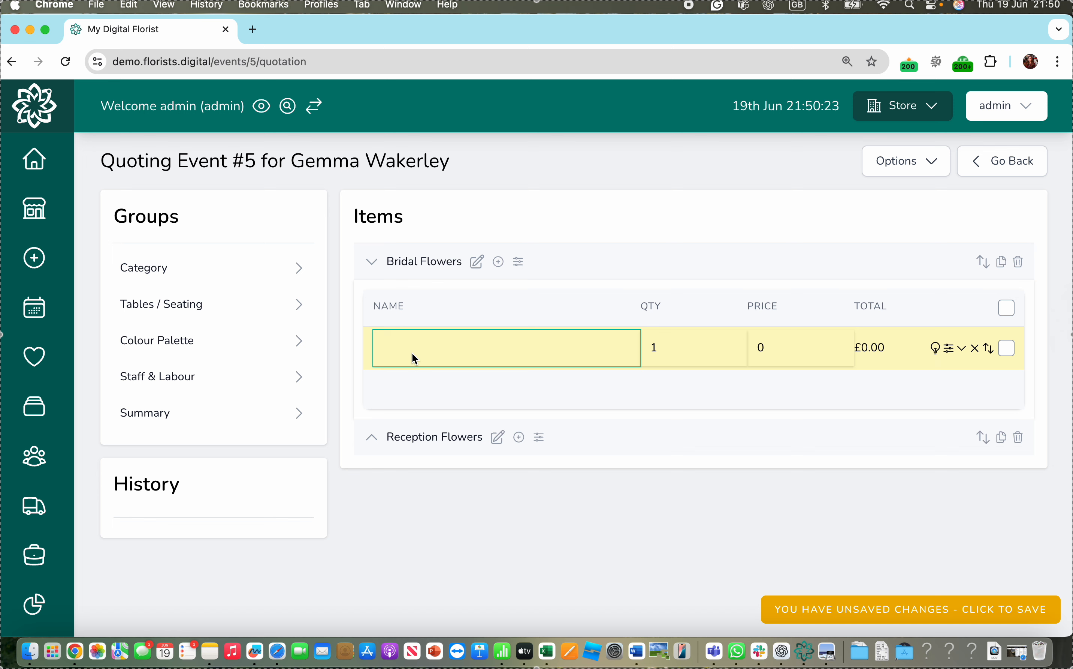
text(Bridal Hand Tied)
key(Return)
- Add two more items to Bridal Flowers, named Bridesmaid Bouquet and Groom Buttonhole
click(408, 380)
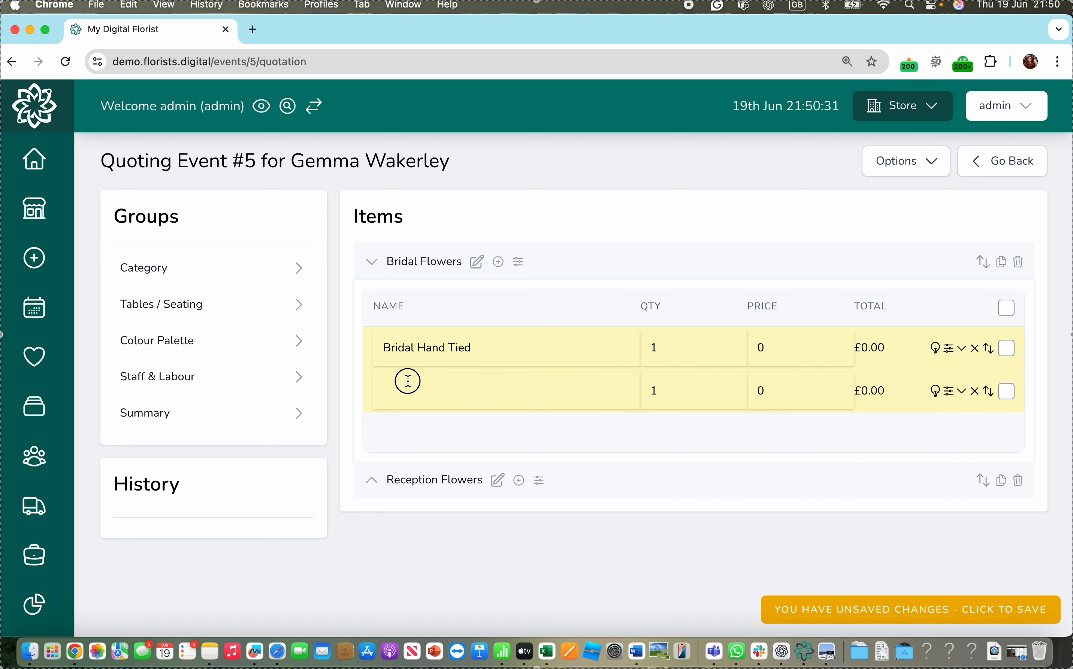
text(Brides)
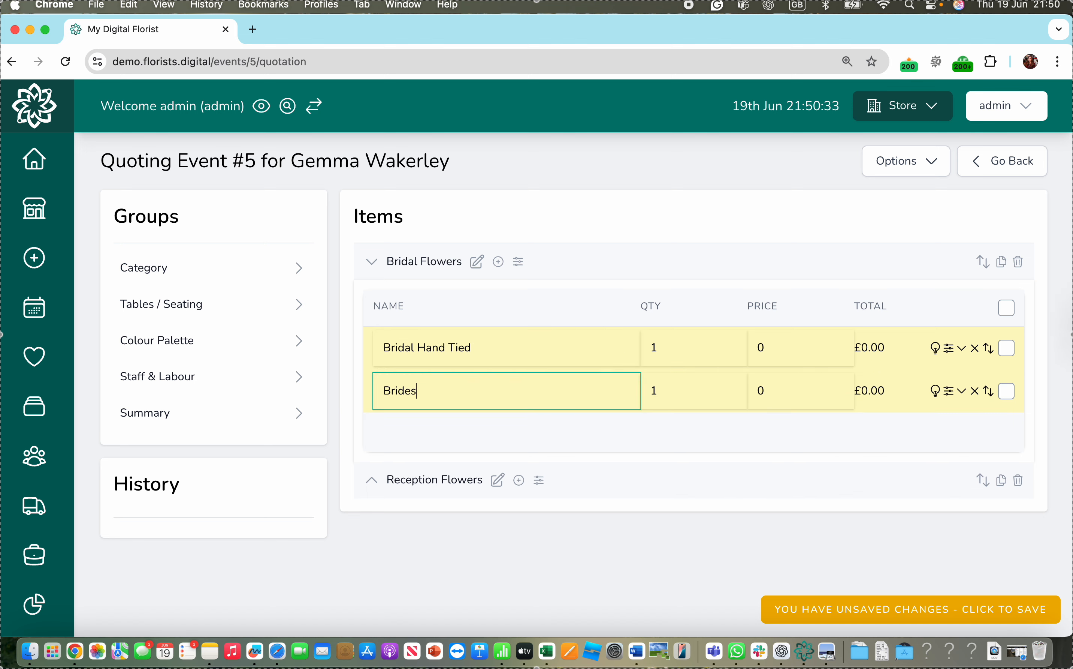
text(maid Bouquet)
key(Return)
click(433, 418)
text(G)
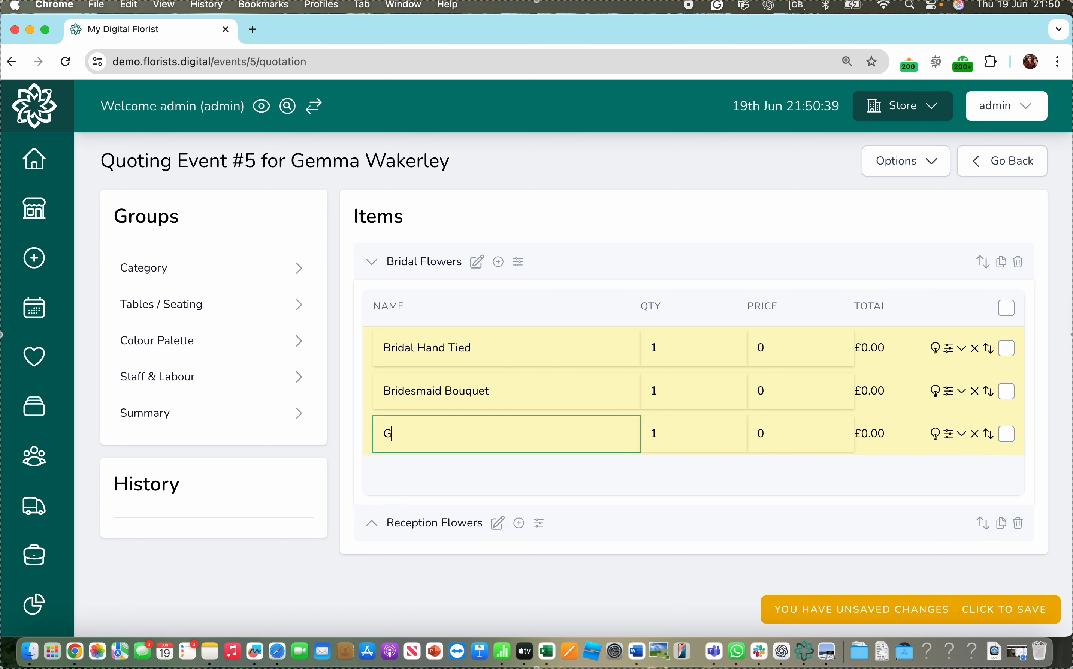
text(room Buttonhole)
- Add an item named Other buttonholes to Bridal Flowers and delete the surplus blank row beneath it
click(434, 466)
click(434, 466)
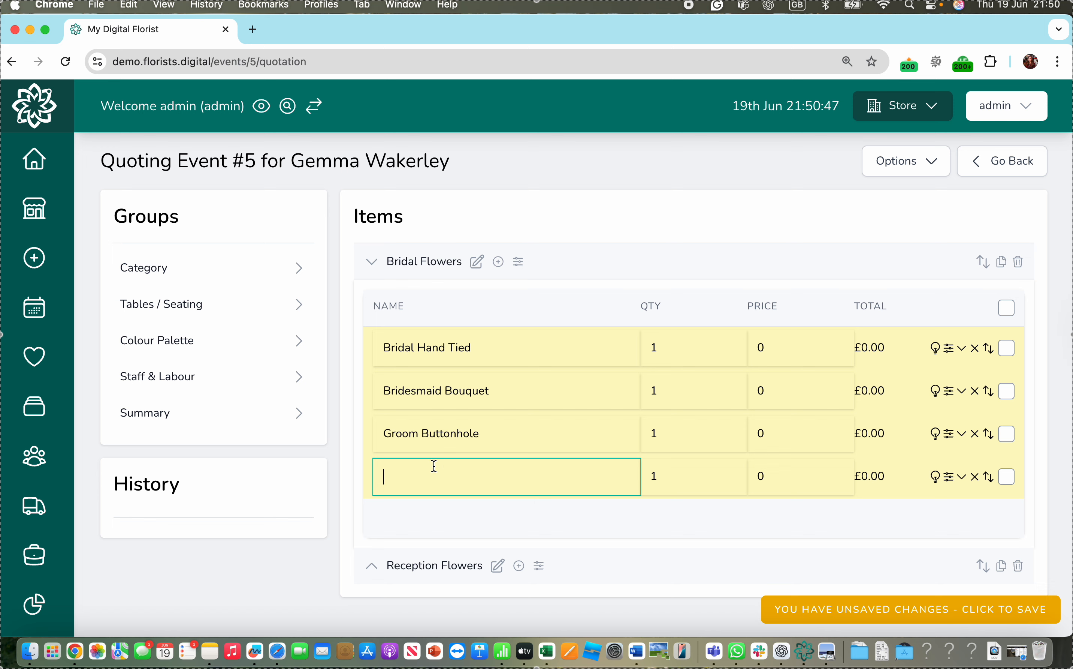
text(Otter)
key(BackSpace)
key(BackSpace)
key(BackSpace)
key(BackSpace)
text(her buttonholes)
click(541, 510)
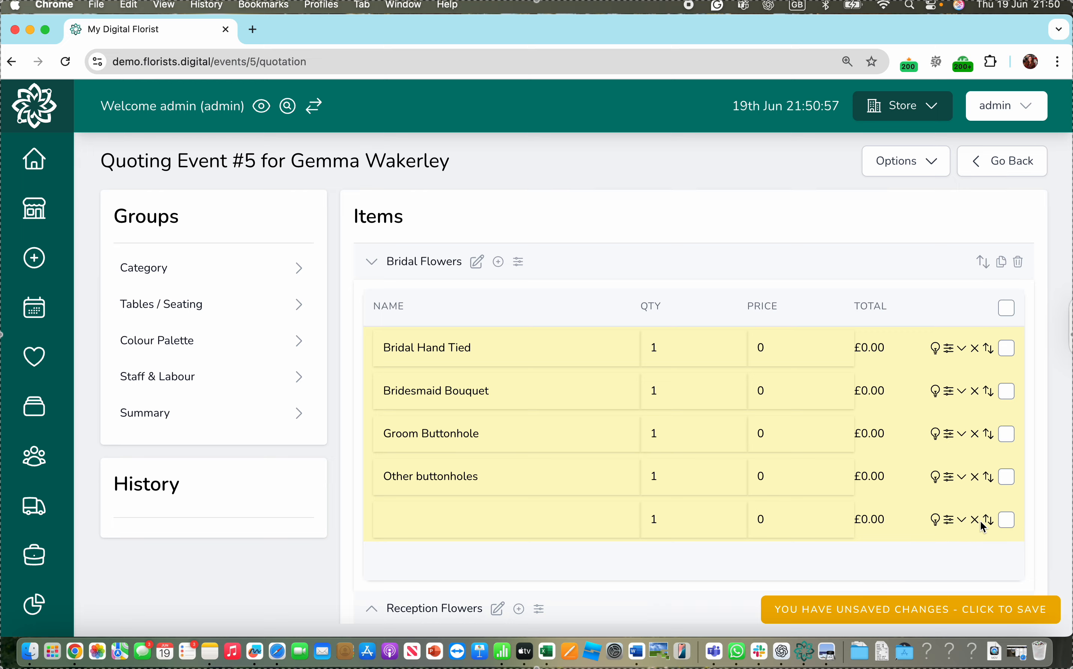
click(977, 521)
click(635, 379)
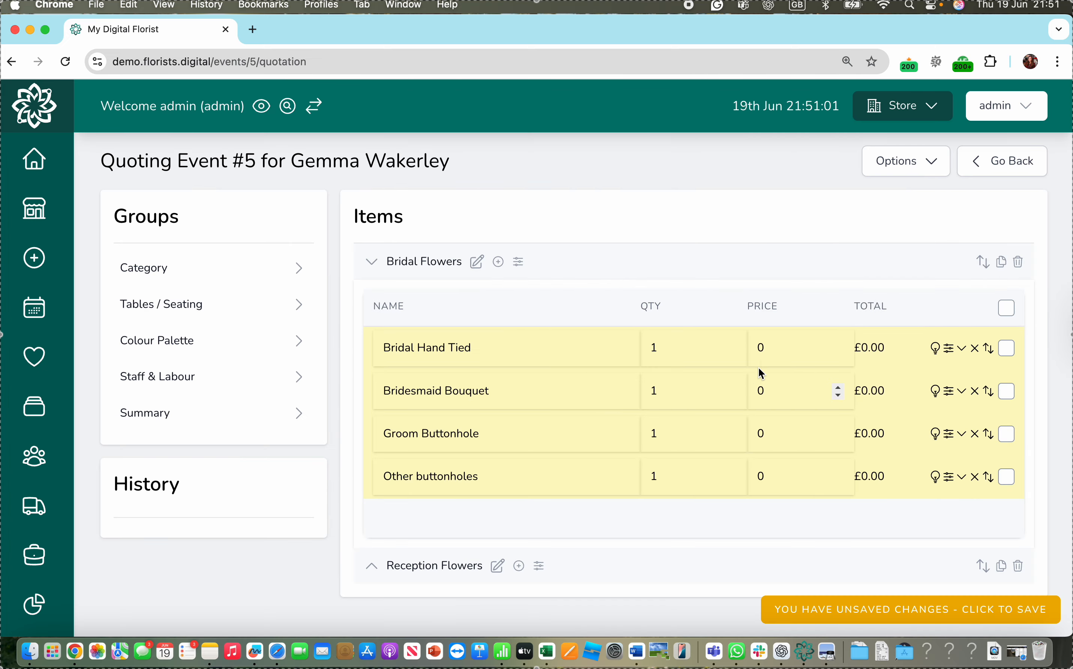
- Set the prices to 210 for Bridal Hand Tied, 110 for Bridesmaid Bouquet, 20 for Groom Buttonhole and 15 for Other buttonholes
click(775, 347)
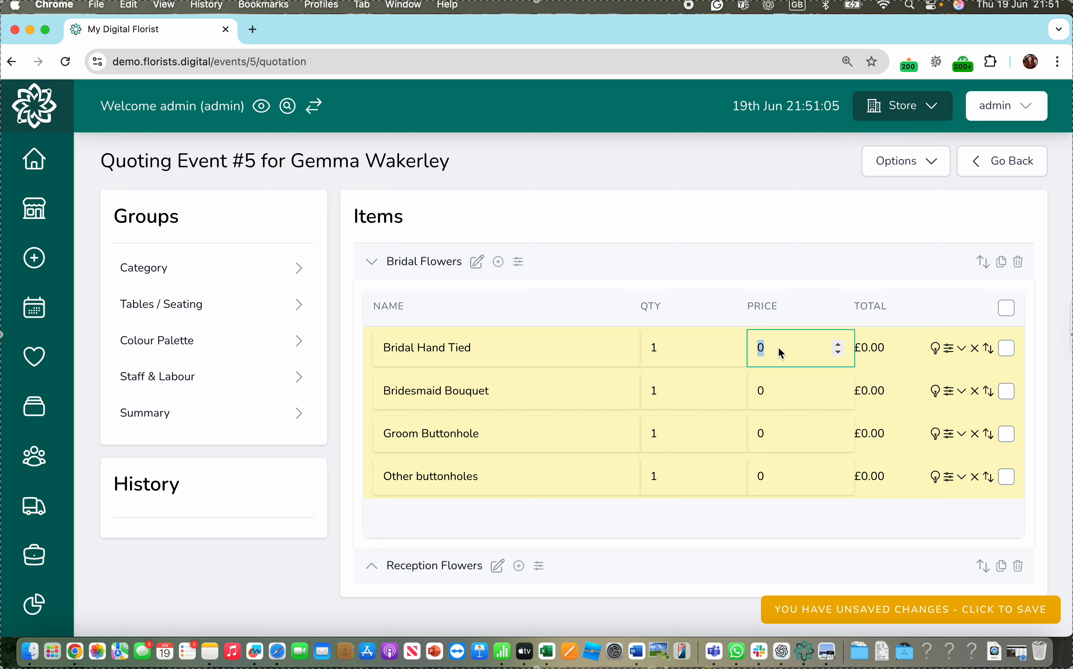
text(210)
click(781, 395)
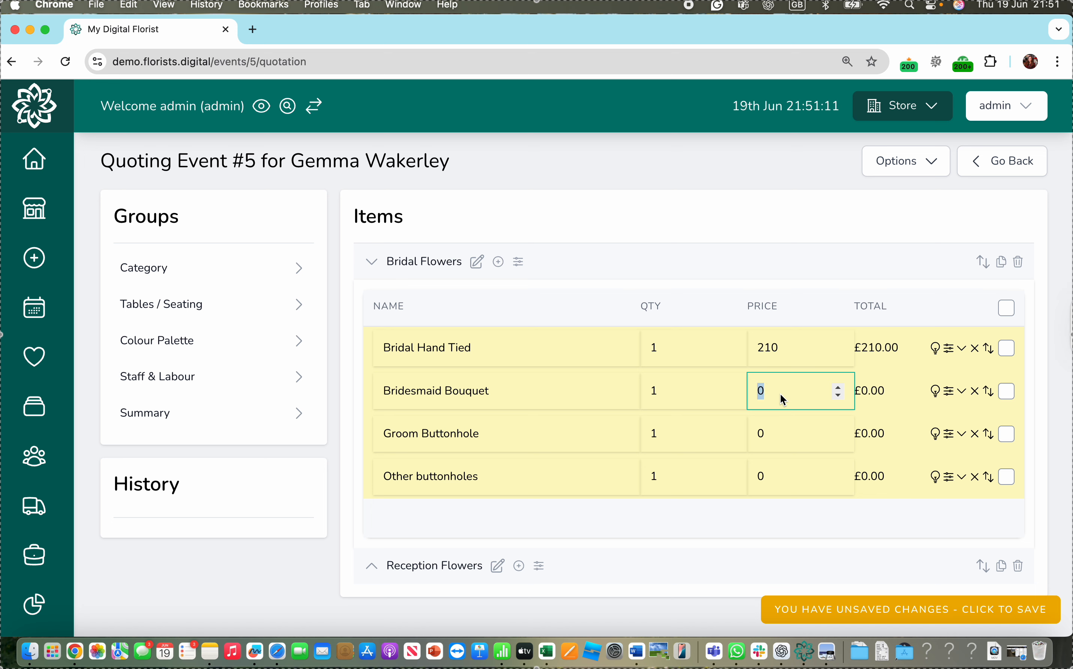
text(110)
click(776, 437)
text(20)
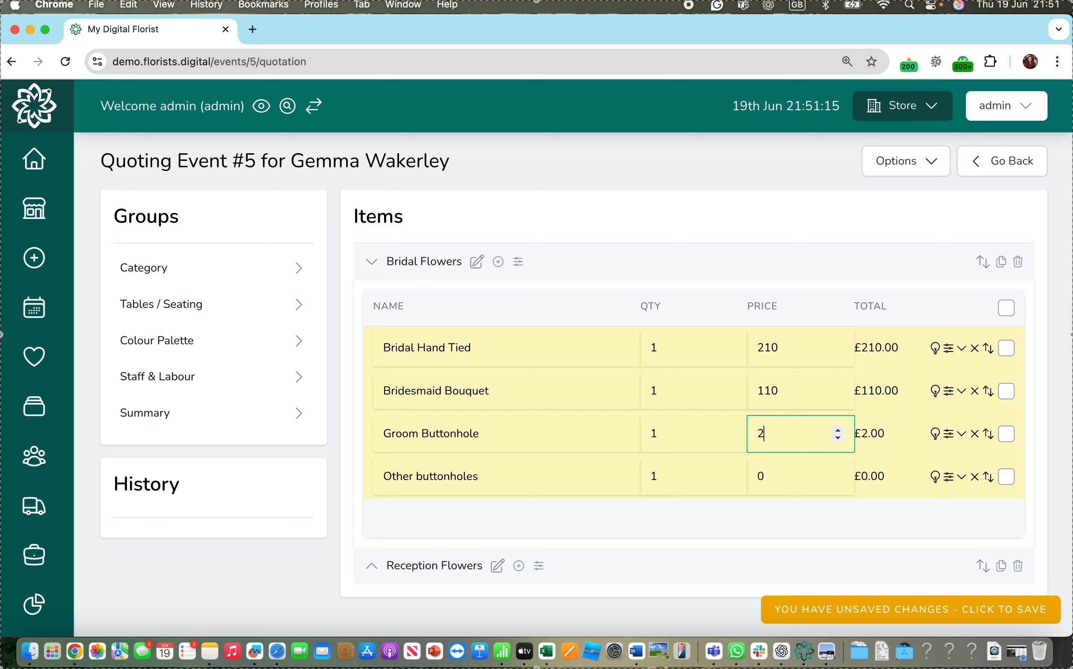
click(767, 476)
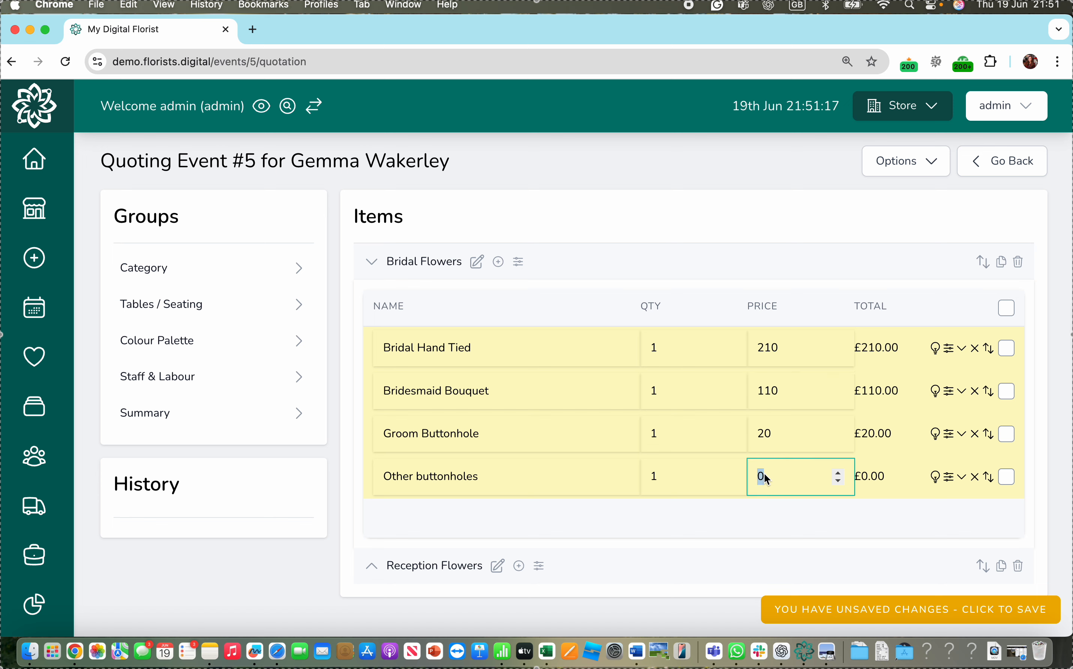
text(15)
- Set the quantity to 3 for Bridesmaid Bouquet and 5 for Other buttonholes
click(672, 379)
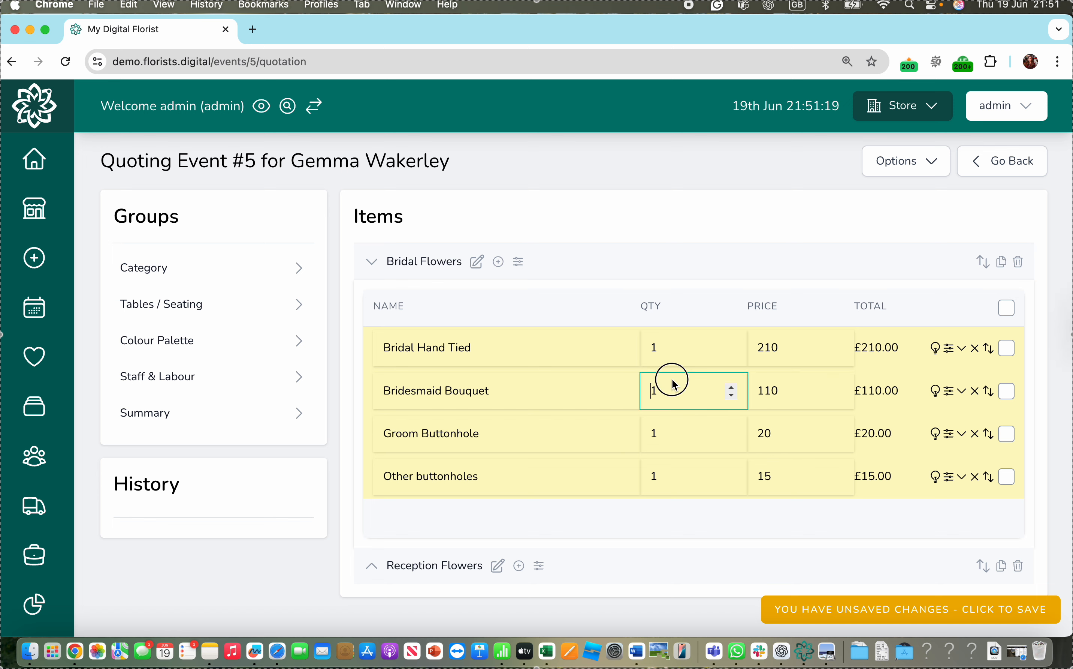
double_click(673, 379)
text(3)
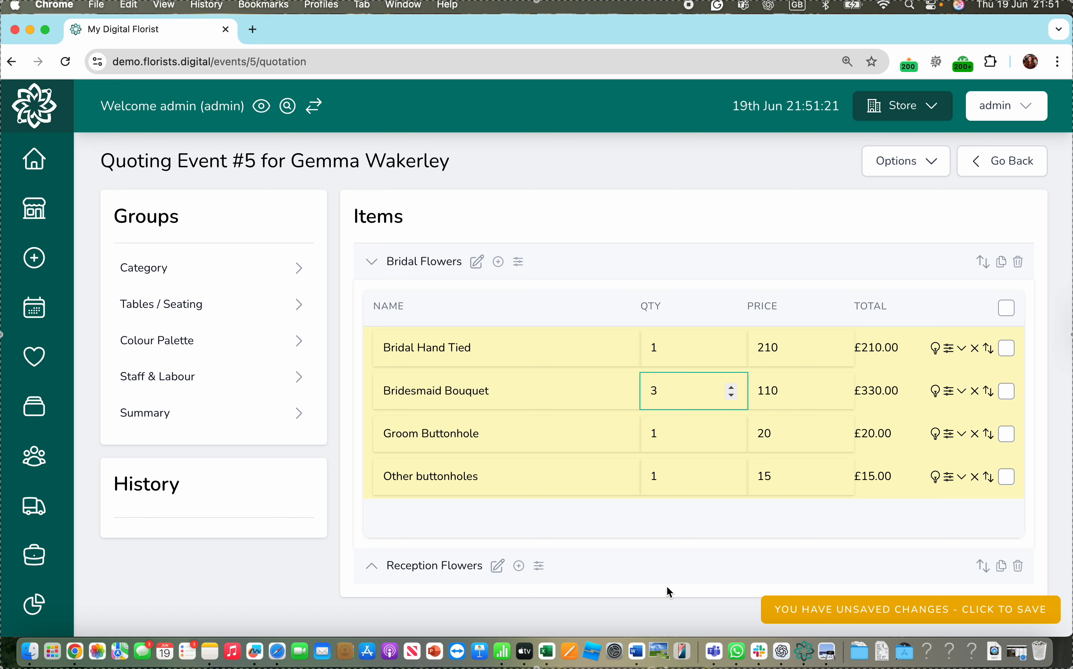
click(668, 493)
double_click(668, 492)
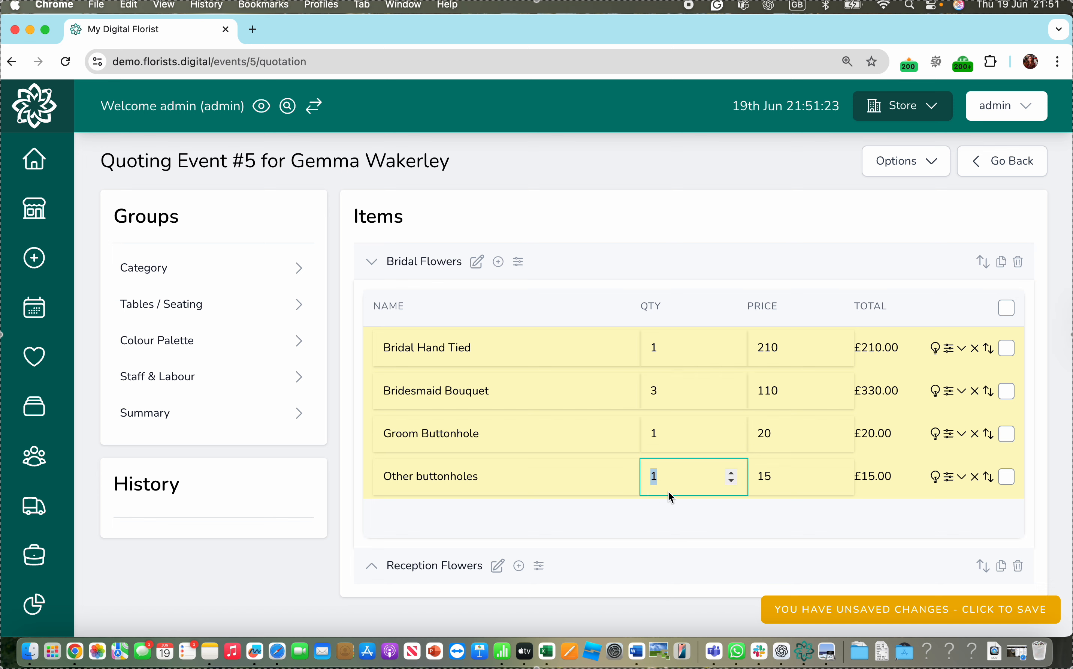
text(5)
- Delete the surplus blank row from Bridal Flowers and save the quotation as the admin user
click(679, 535)
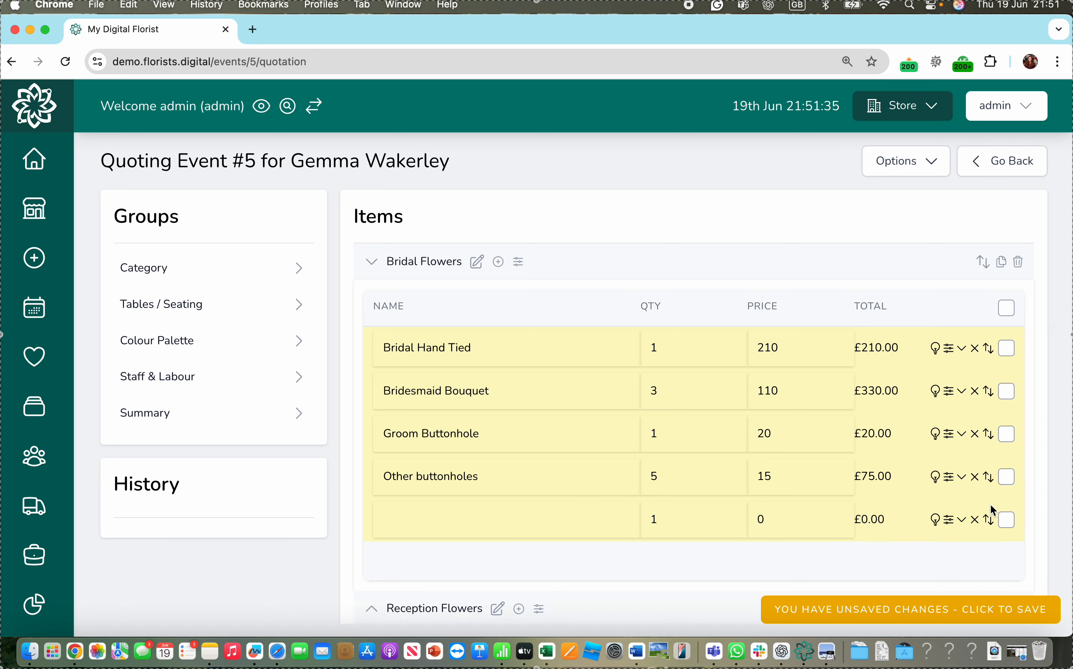
click(975, 519)
click(751, 384)
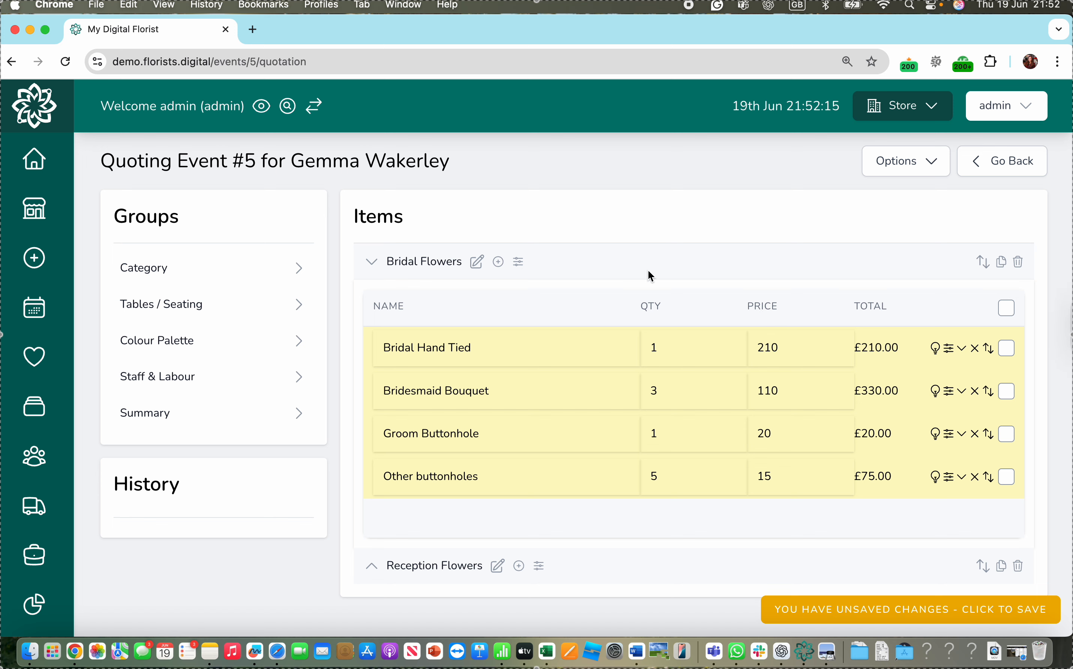
click(959, 613)
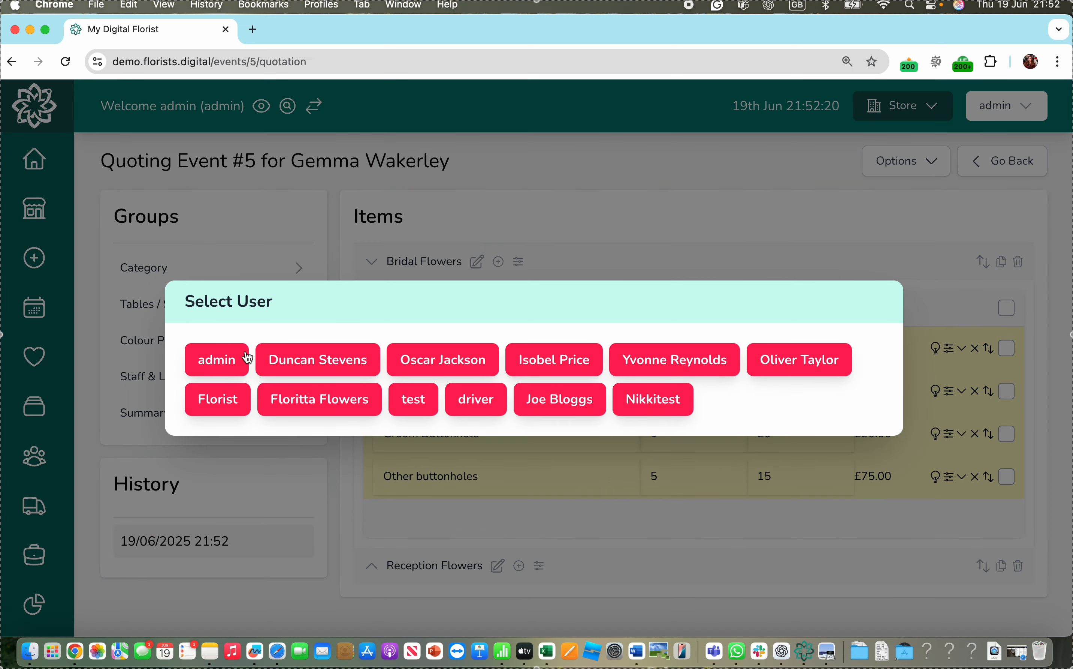
click(225, 358)
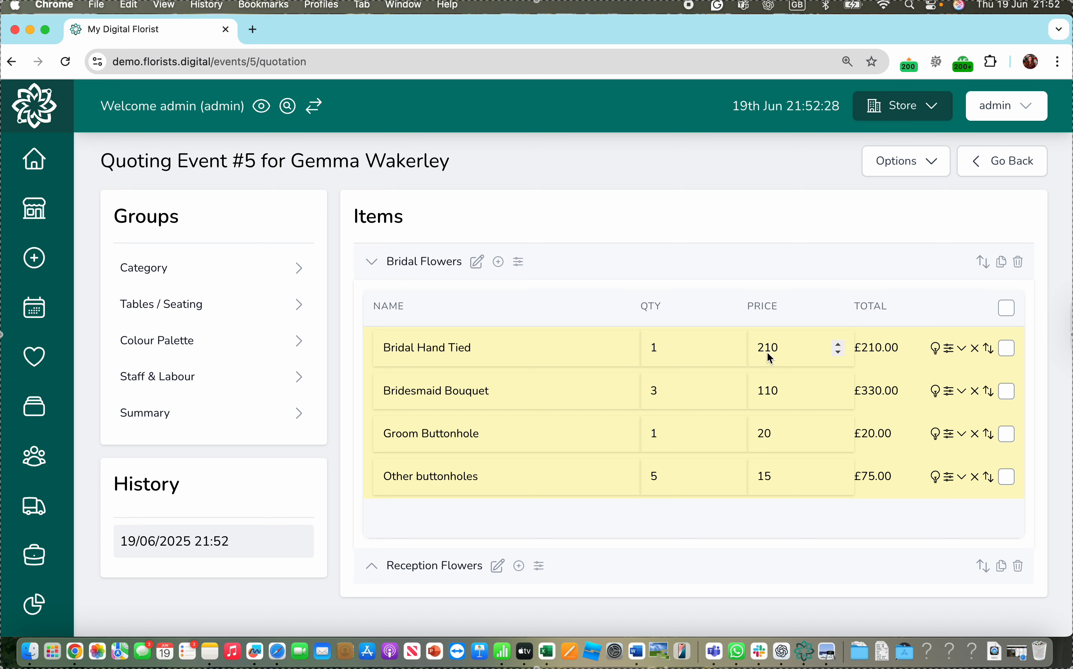
- Add a custom ingredient named Rose to the Bridal Hand Tied recipe, with cost 4 and price 4
click(964, 352)
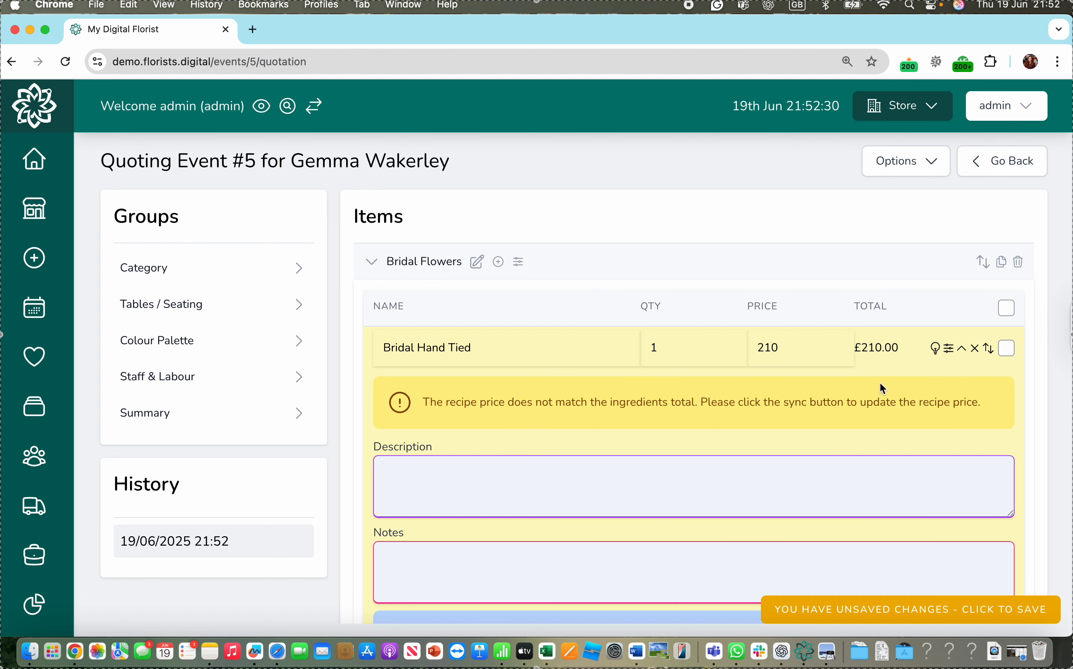
scroll(797, 449, down, 3)
scroll(798, 449, down, 2)
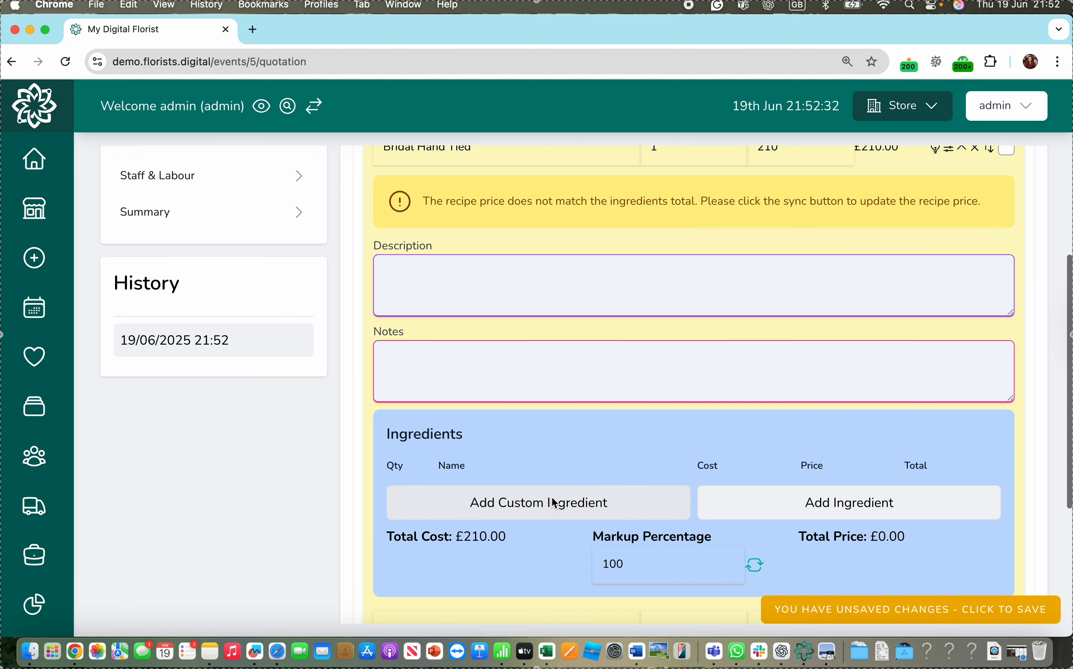
click(543, 514)
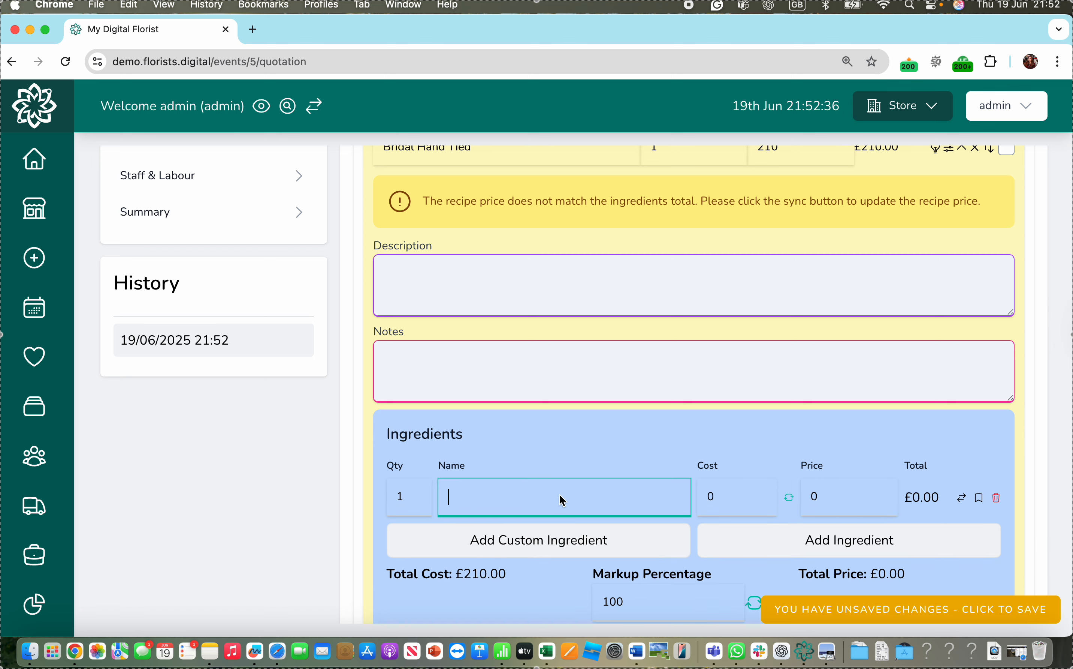
text(Rose)
click(732, 498)
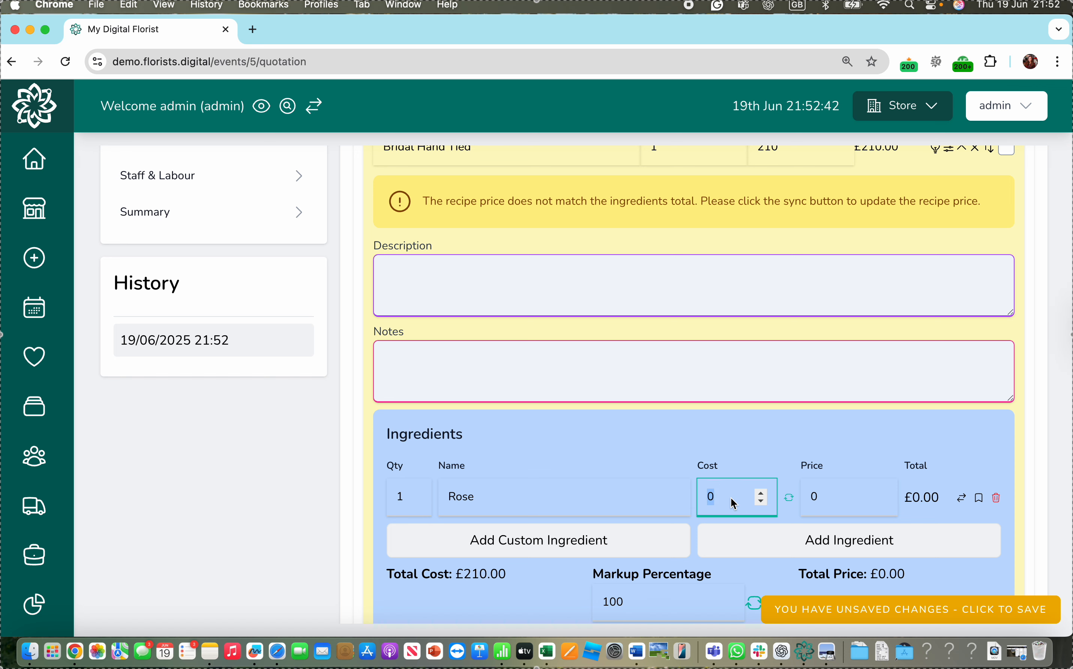
text(4)
click(821, 445)
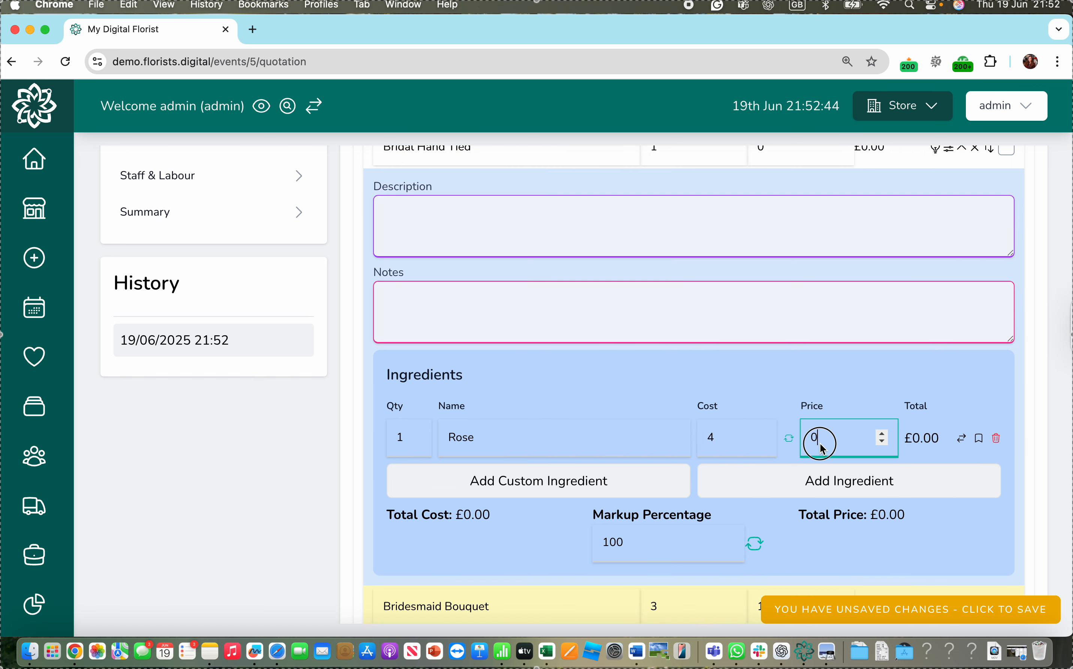
double_click(820, 443)
text(4)
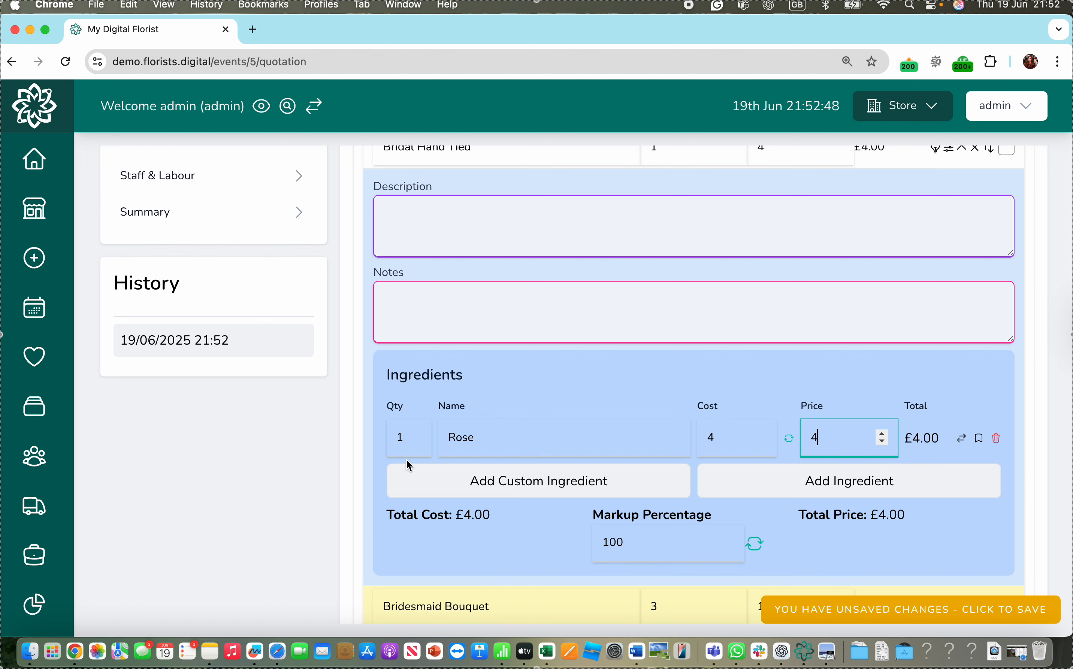
- Add a custom ingredient named Lissianthus to the Bridal Hand Tied recipe, with cost 4 and price 4
scroll(467, 455, up, 1)
scroll(467, 458, up, 5)
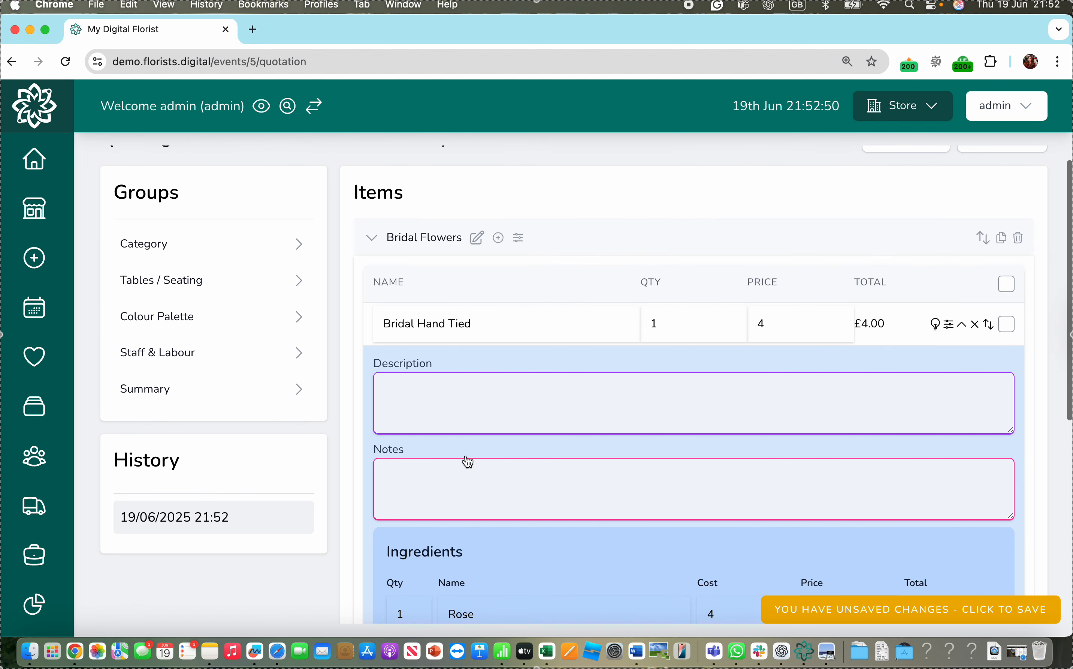
scroll(524, 410, down, 3)
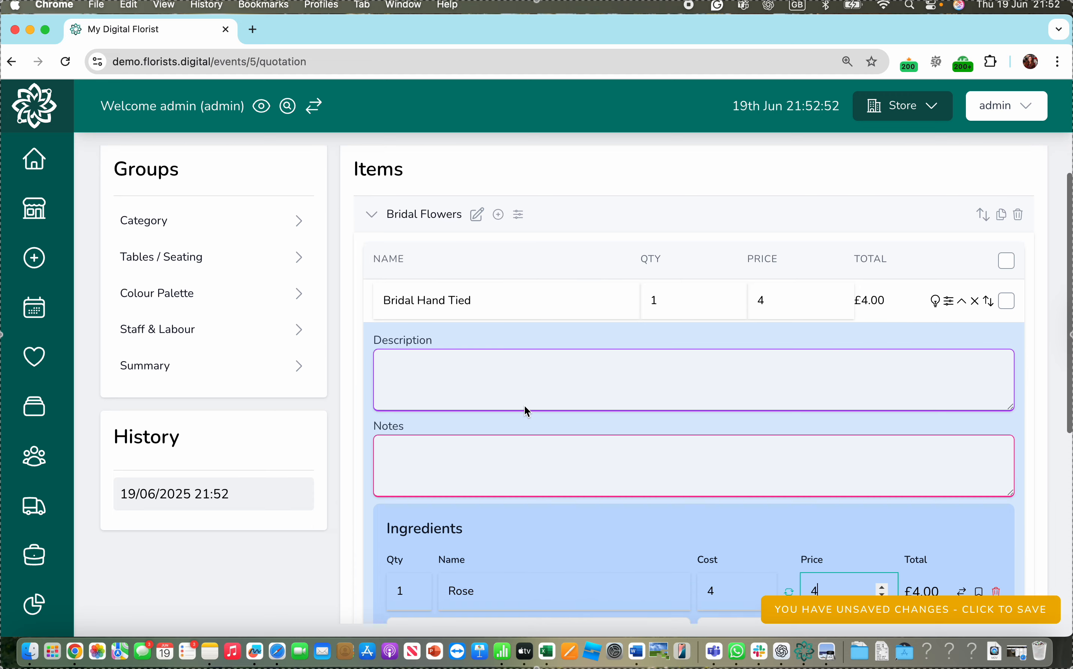
scroll(525, 406, down, 1)
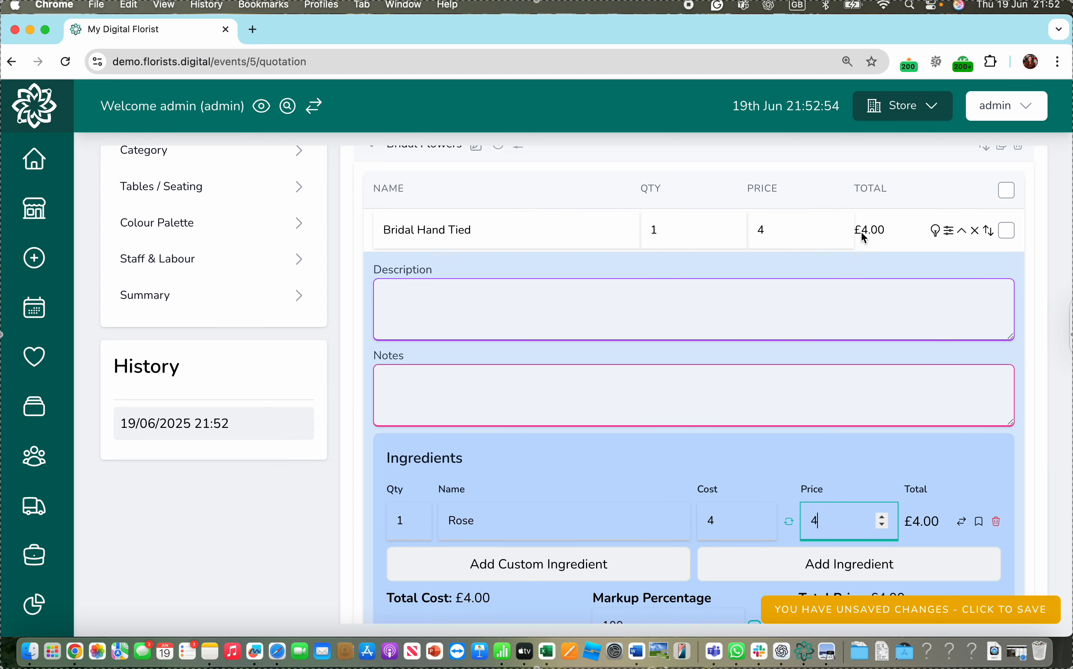
click(574, 564)
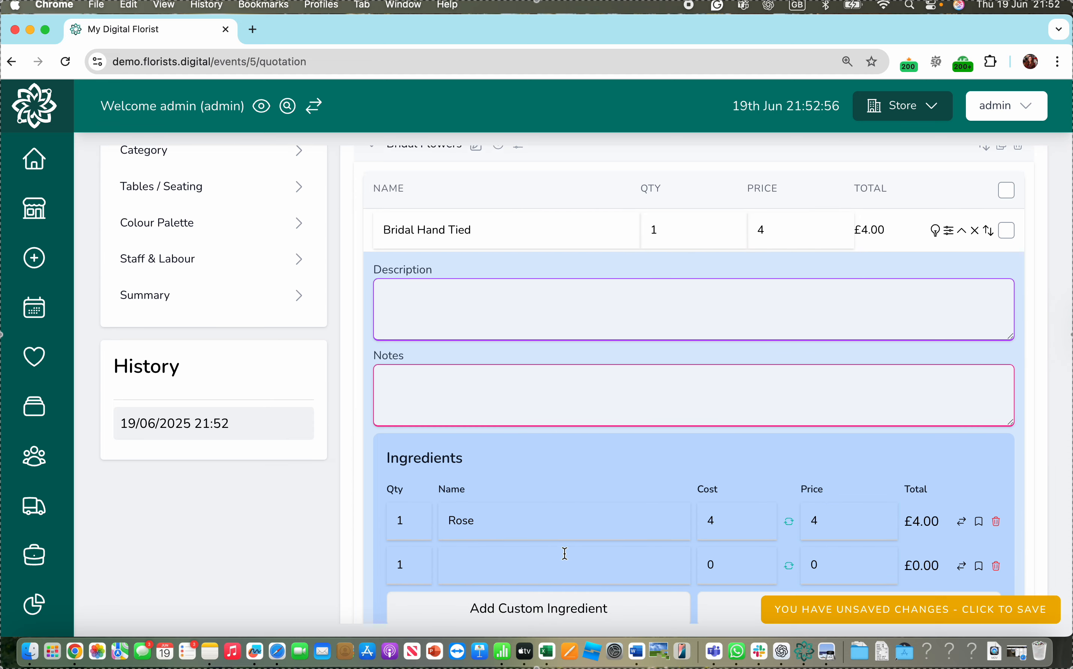
click(550, 563)
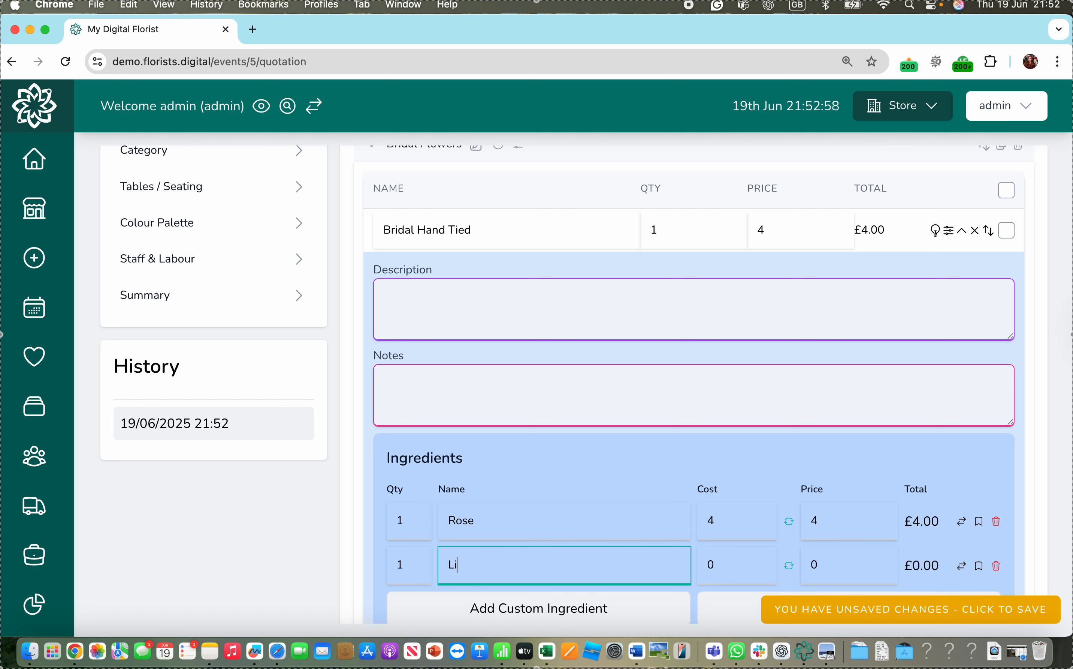
text(nthus)
click(712, 568)
text(4)
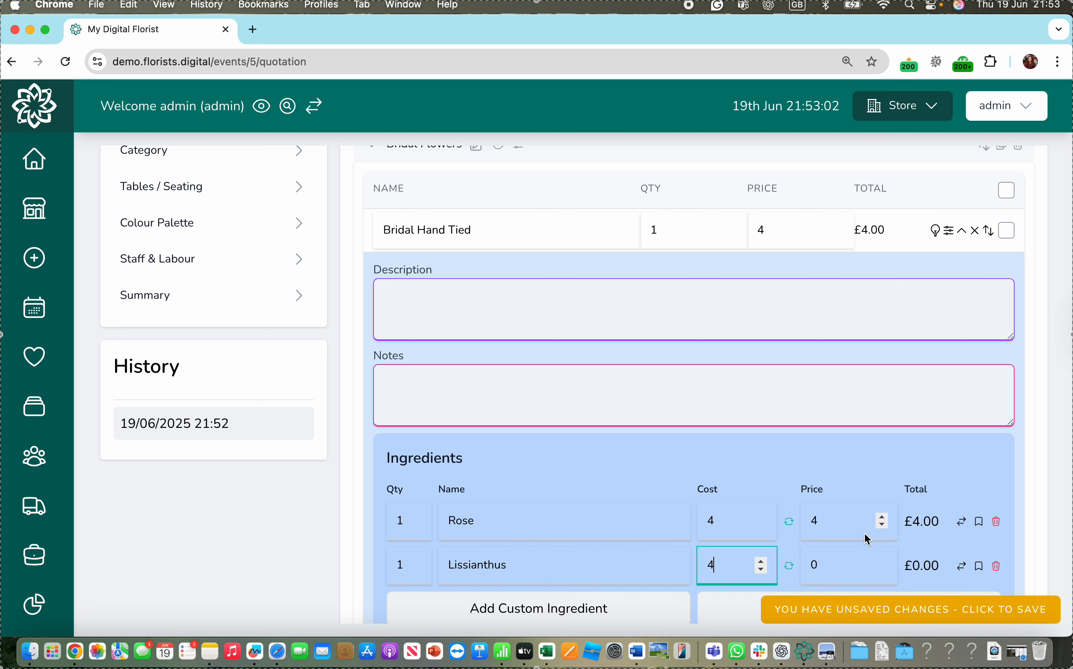
click(839, 566)
text(4)
- Add a custom ingredient named gypsophilia to the Bridal Hand Tied recipe, with cost 3 and price 3
scroll(571, 586, down, 4)
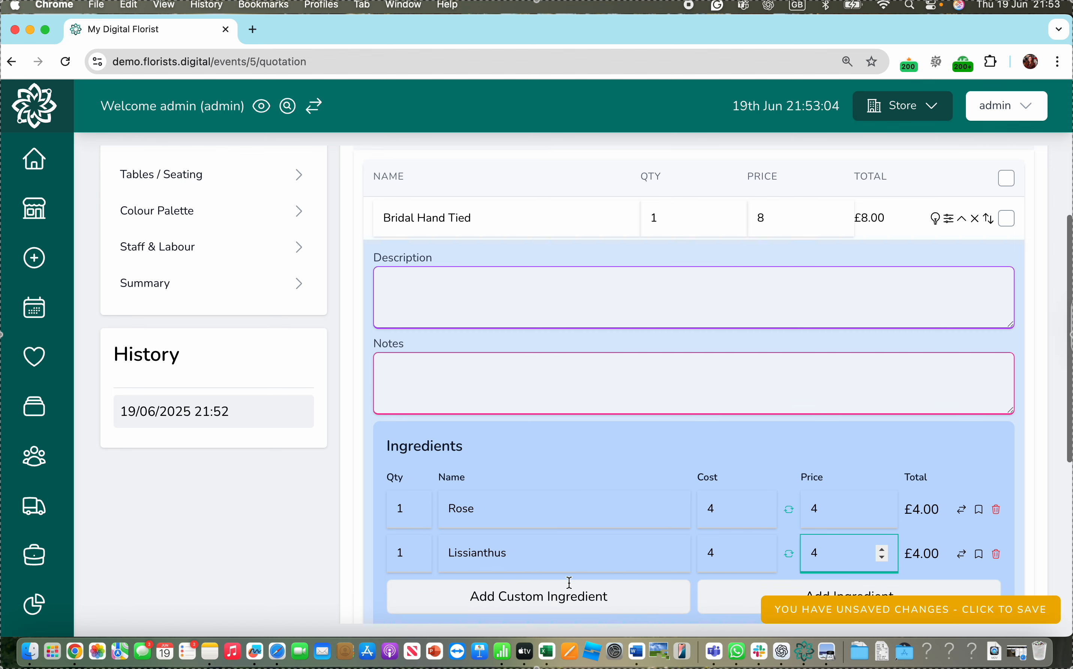
click(566, 497)
click(526, 506)
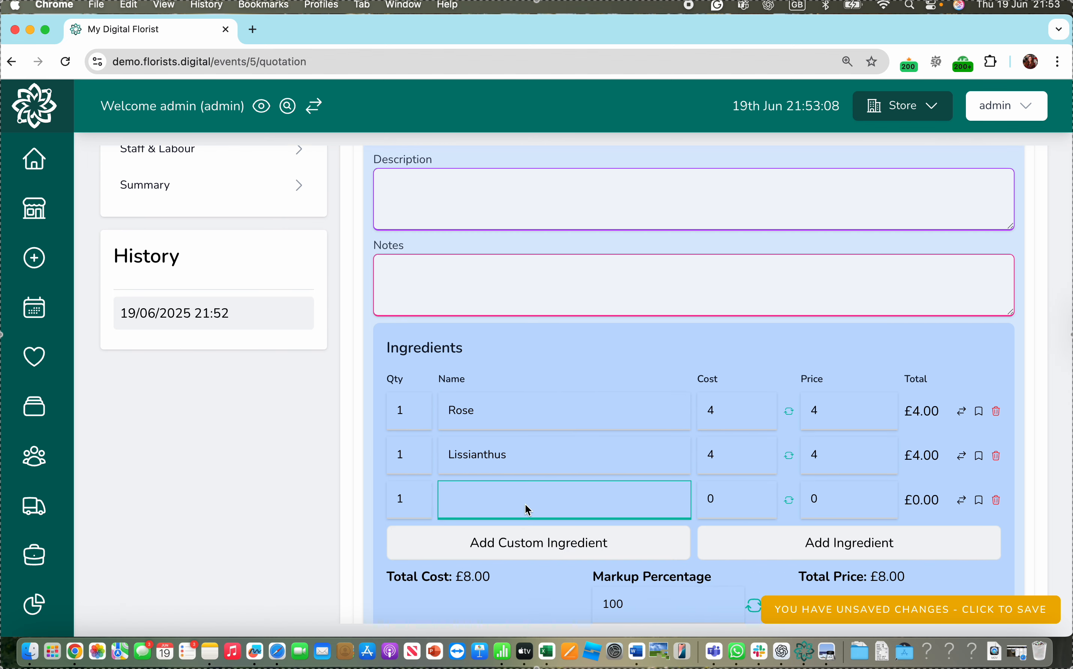
text(gypsophilia)
click(741, 496)
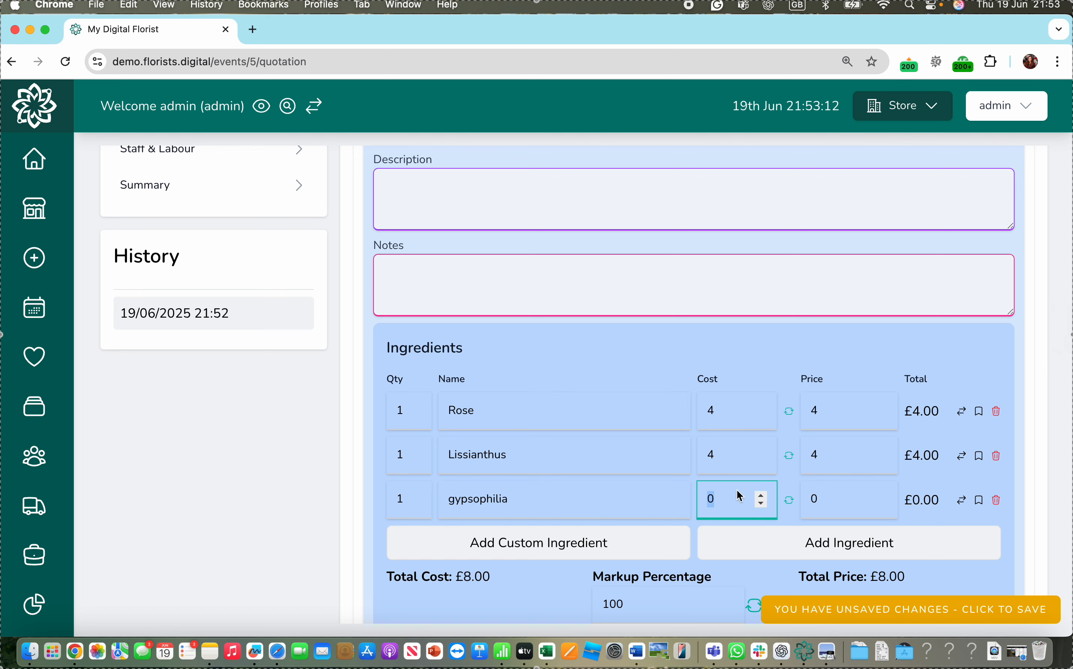
text(3)
click(834, 496)
text(3)
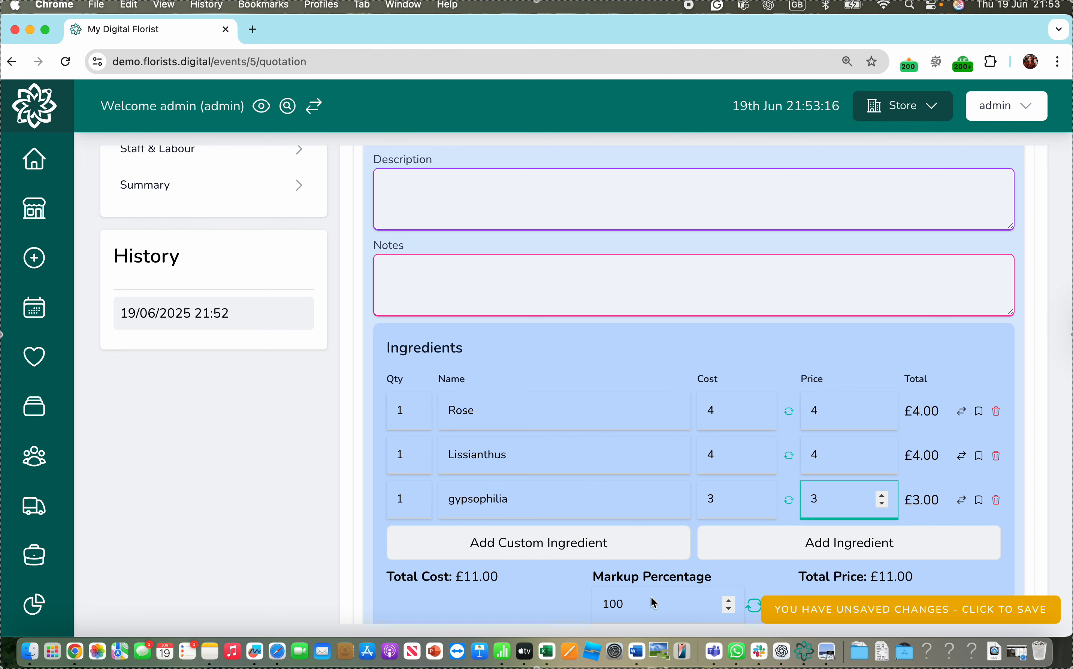
- Set the gypsophilia cost to 1 and the recipe's markup percentage to 300
scroll(751, 575, down, 3)
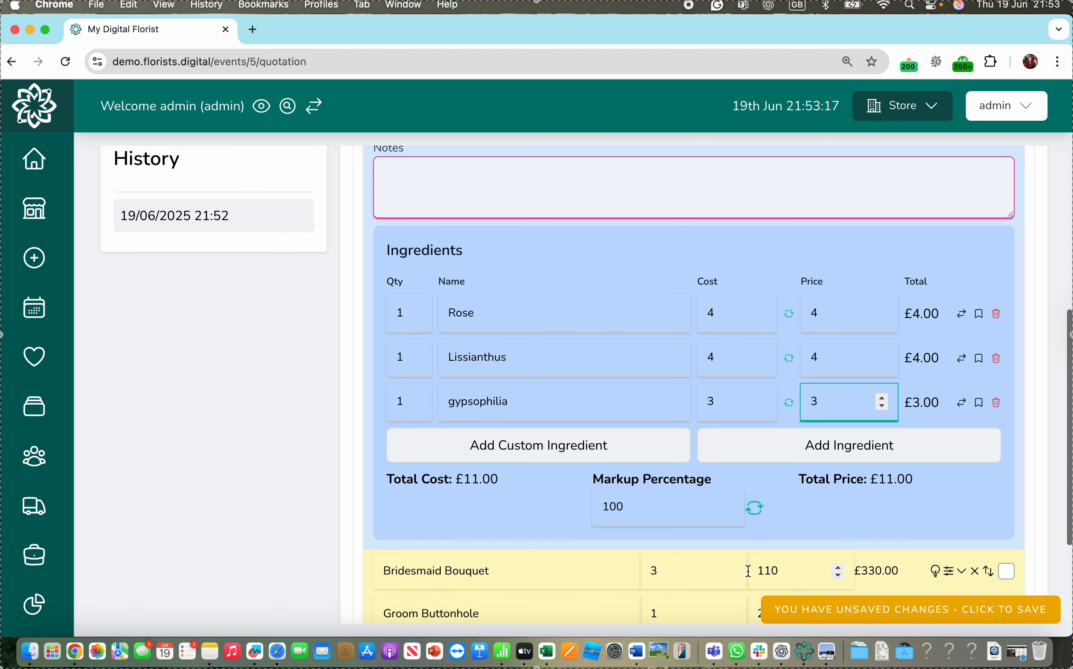
double_click(727, 407)
text(1)
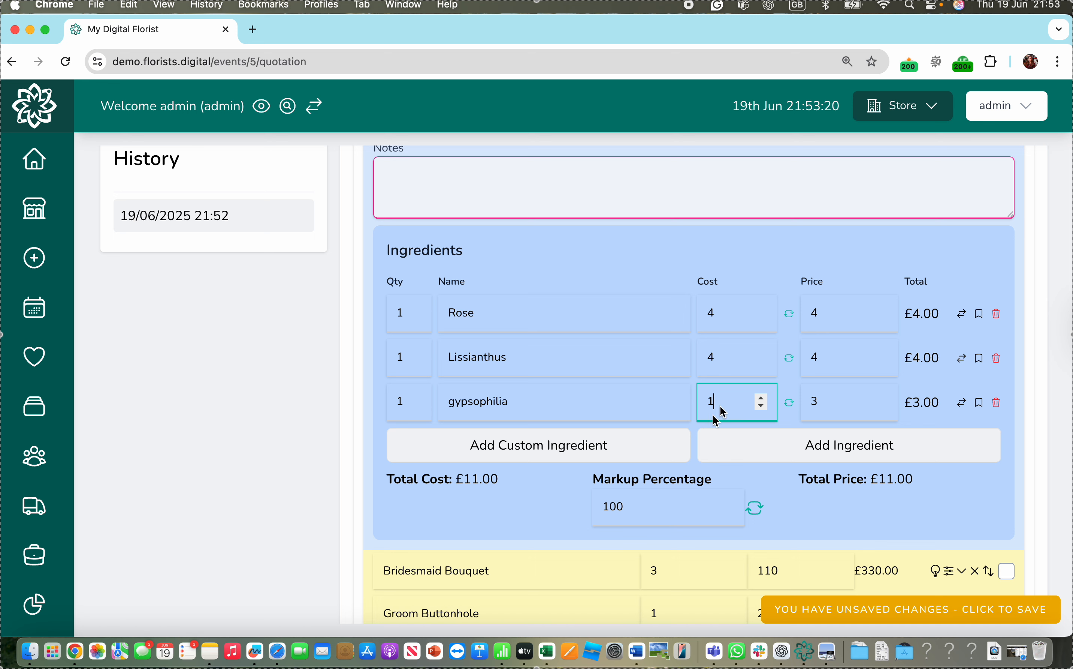
click(618, 506)
double_click(619, 506)
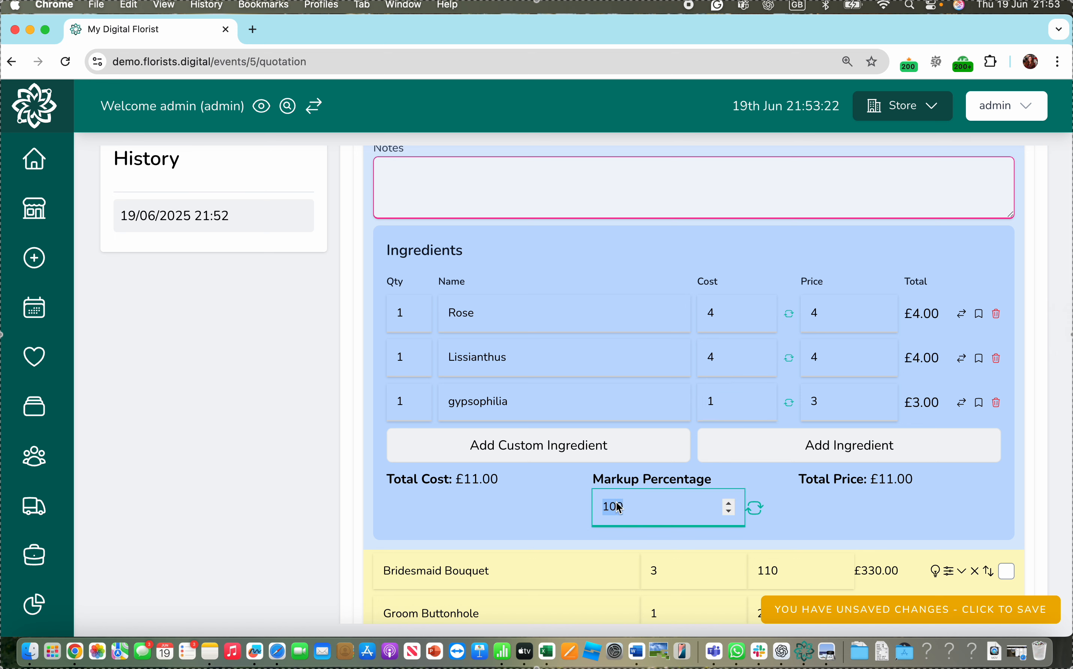
text(300)
- Reset the gypsophilia price to 0 and recalculate it from its cost and the markup percentage
click(795, 407)
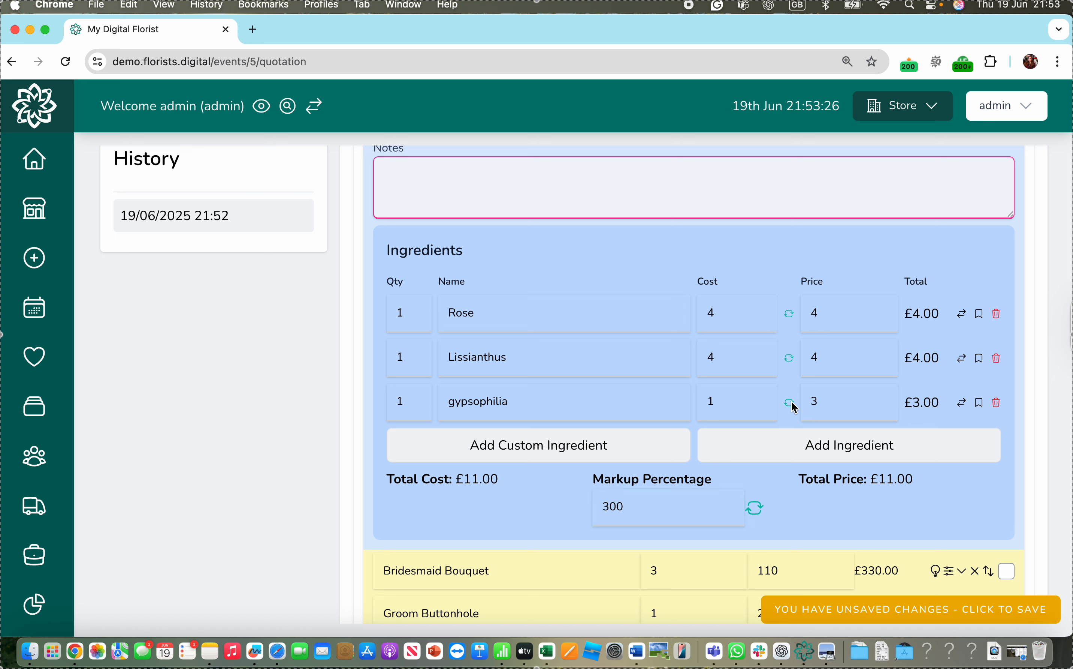
double_click(805, 409)
text(0)
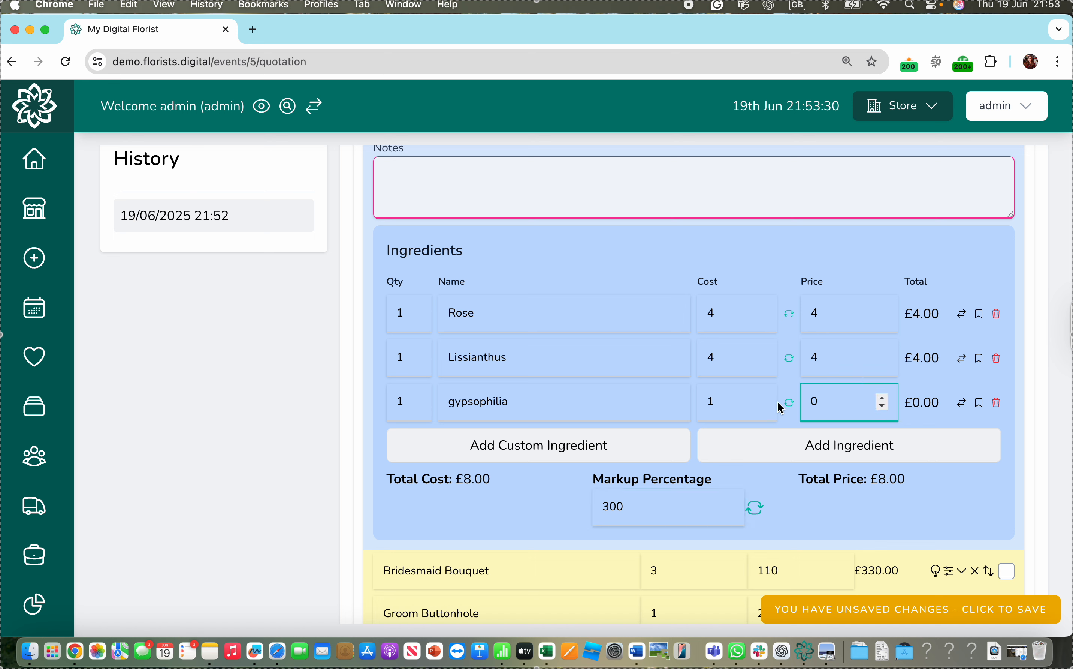
click(791, 402)
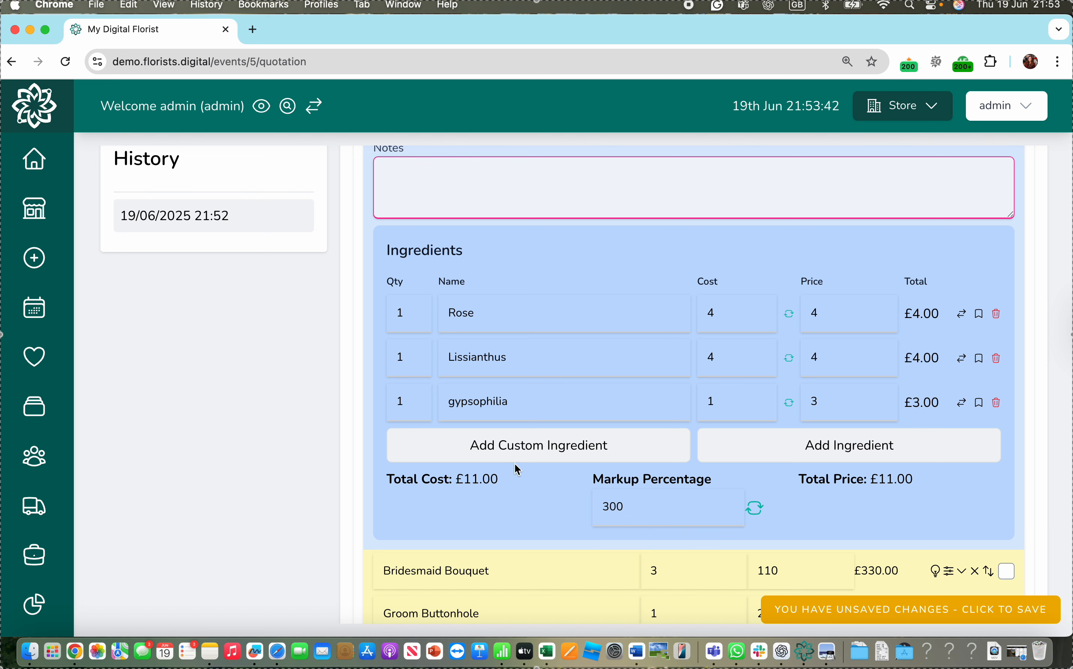
- Add a custom ingredient named Eucalyptus to the Bridal Hand Tied recipe, with cost 2 and price 2
click(545, 445)
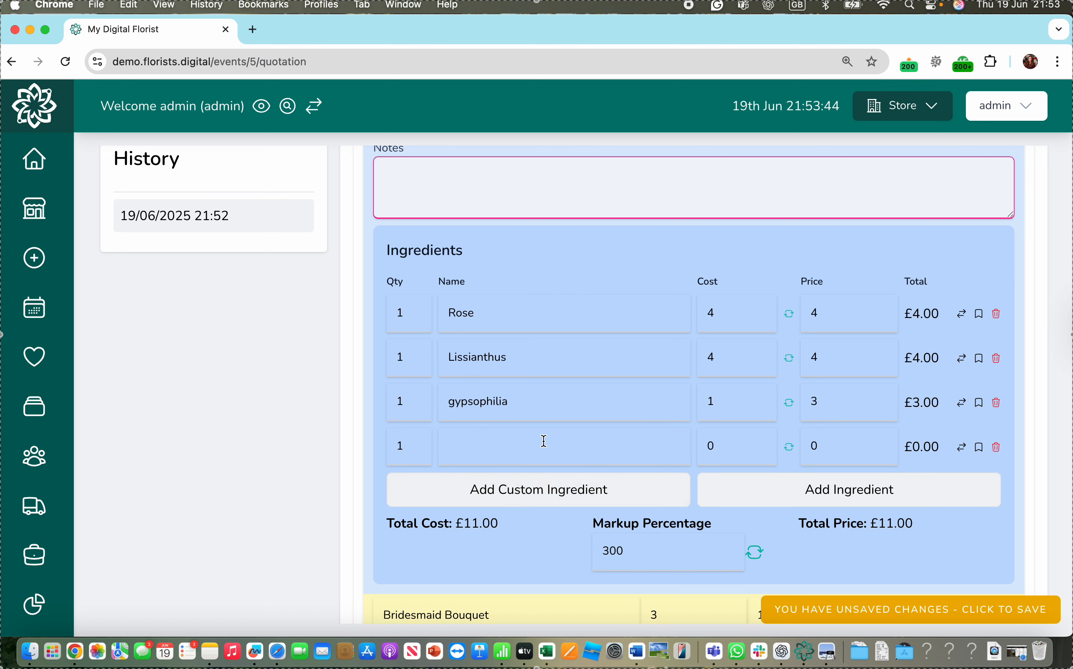
click(502, 459)
text(Euc)
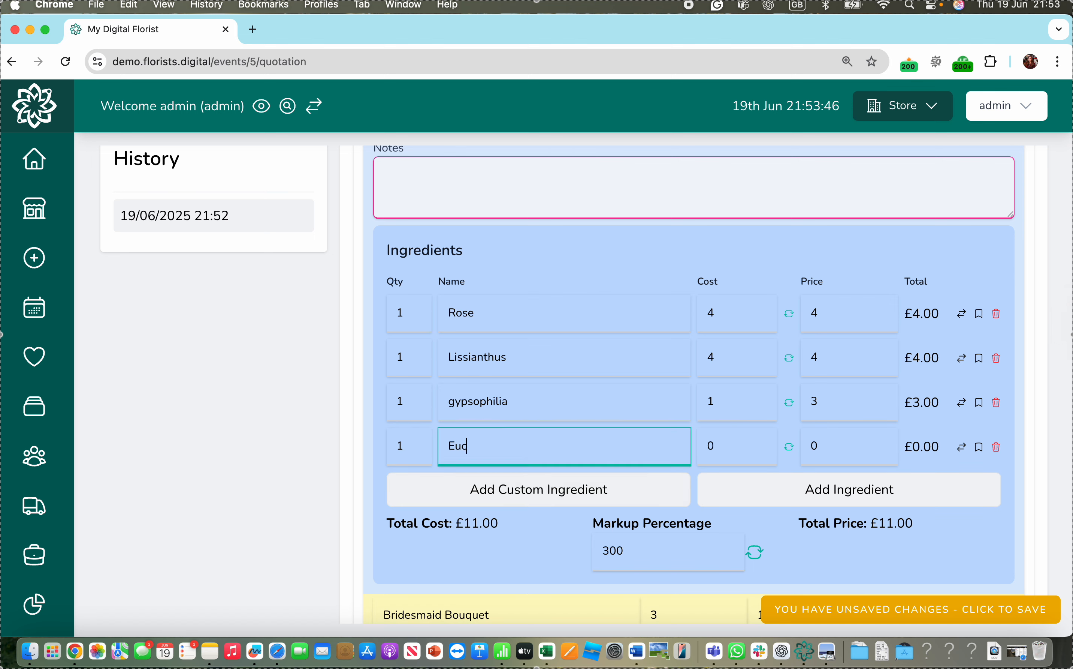
text(alyptus)
click(720, 447)
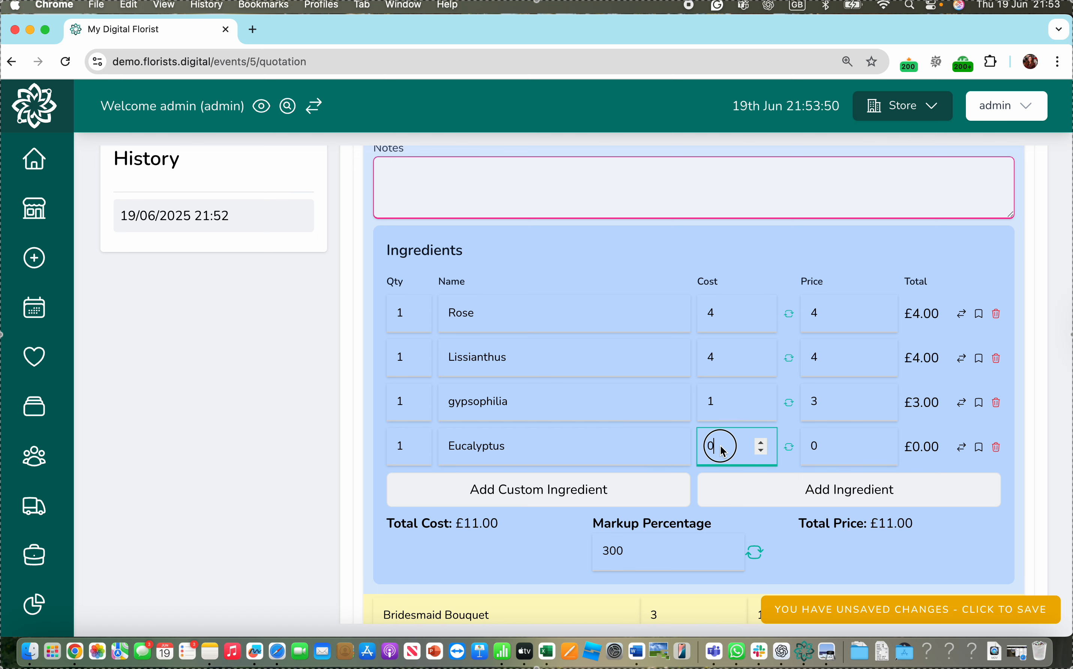
text(2)
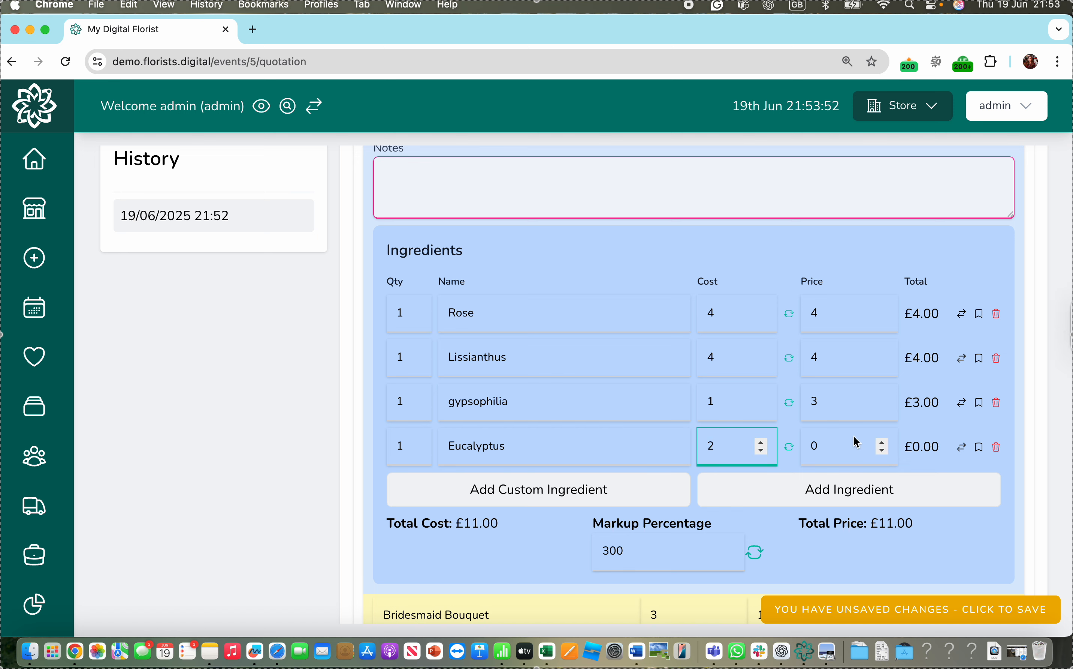
click(818, 444)
text(2)
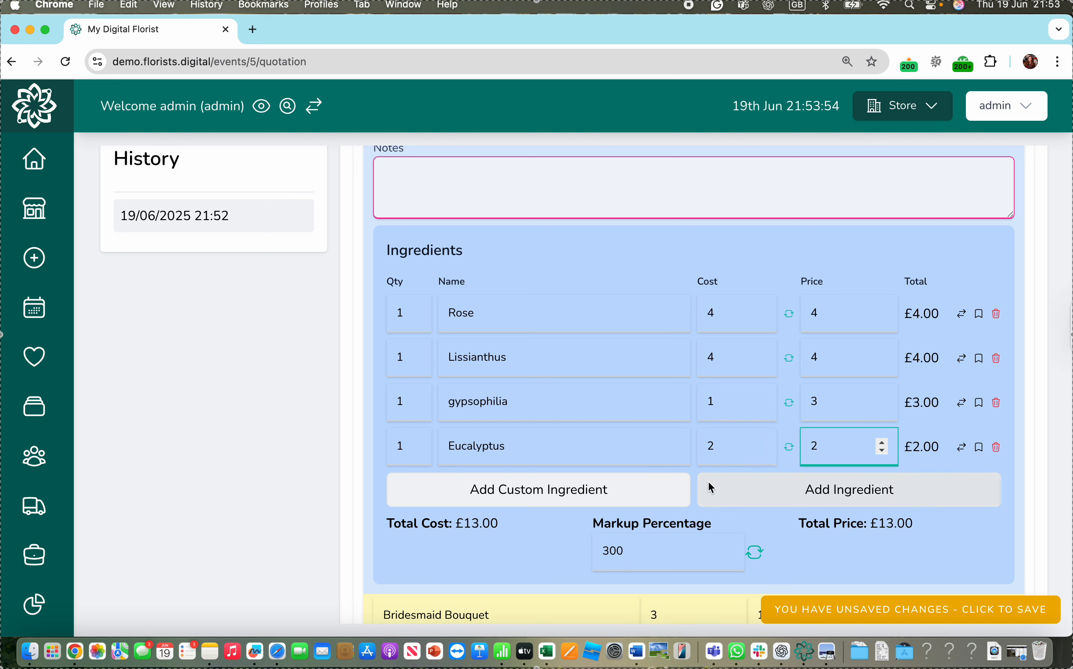
click(821, 534)
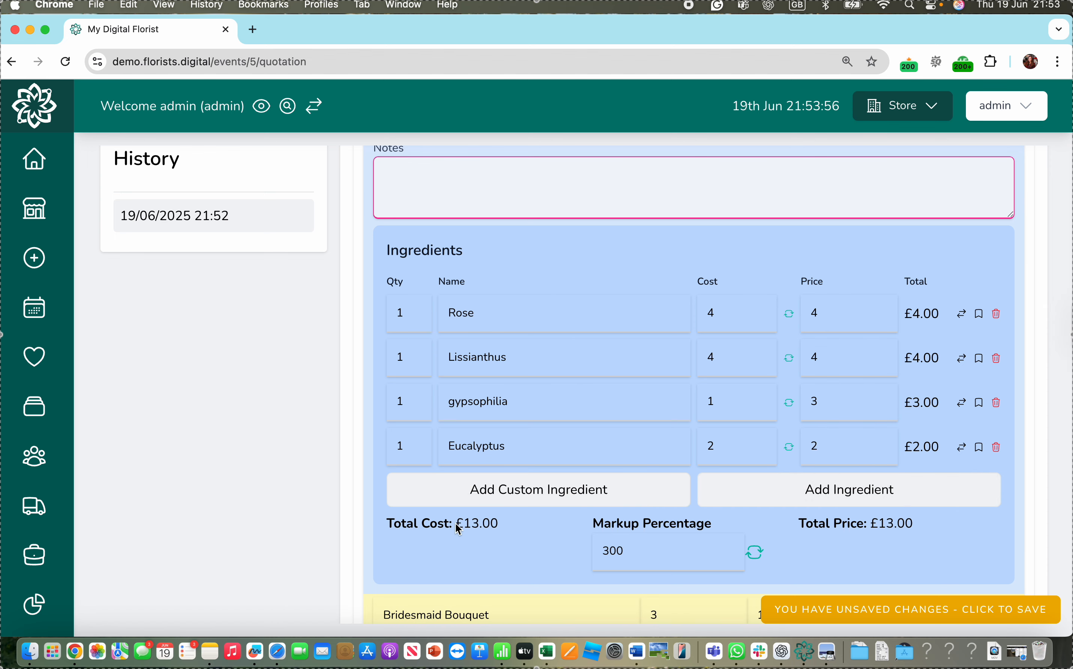
- Add two custom ingredients named Labour and Ribboning to the Bridal Hand Tied recipe
scroll(460, 531, up, 3)
scroll(548, 541, down, 5)
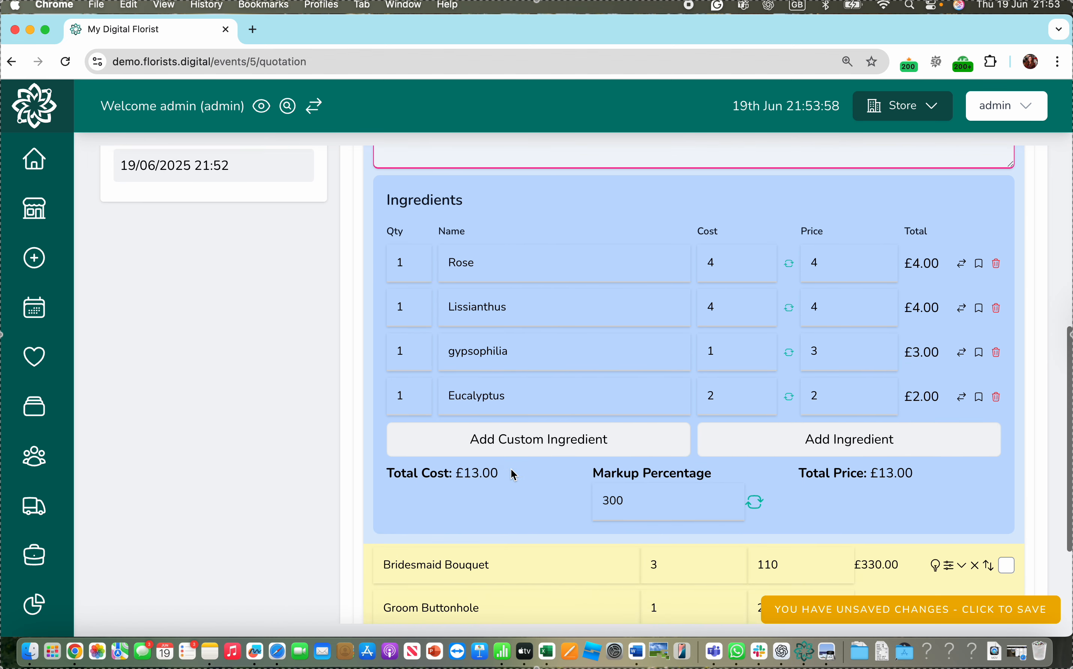
click(564, 431)
click(504, 446)
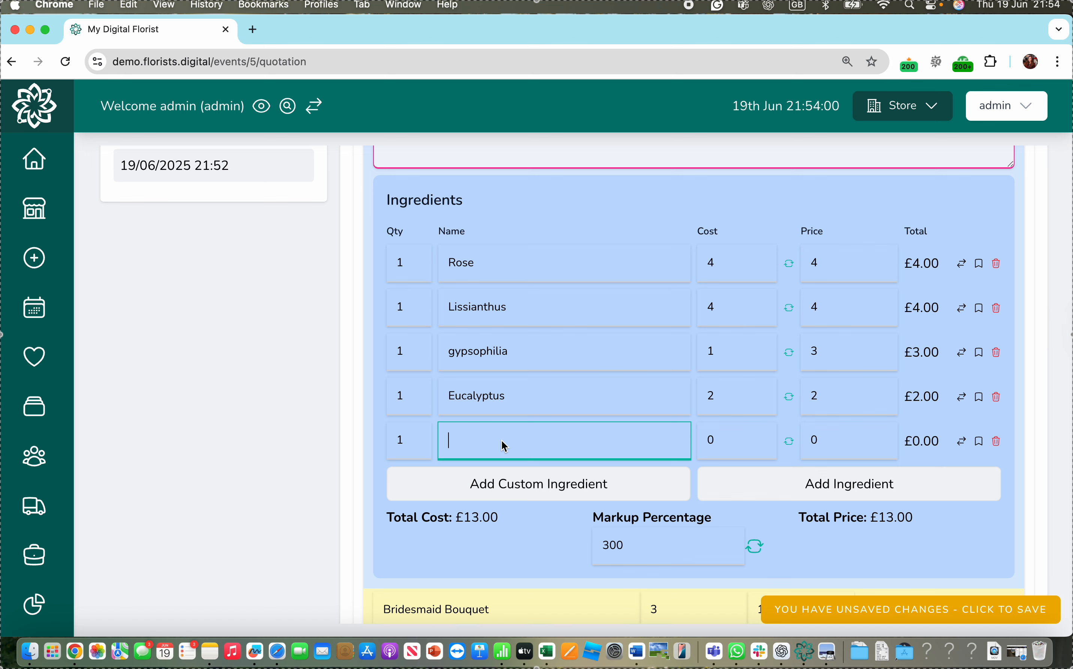
text(Labour)
click(503, 487)
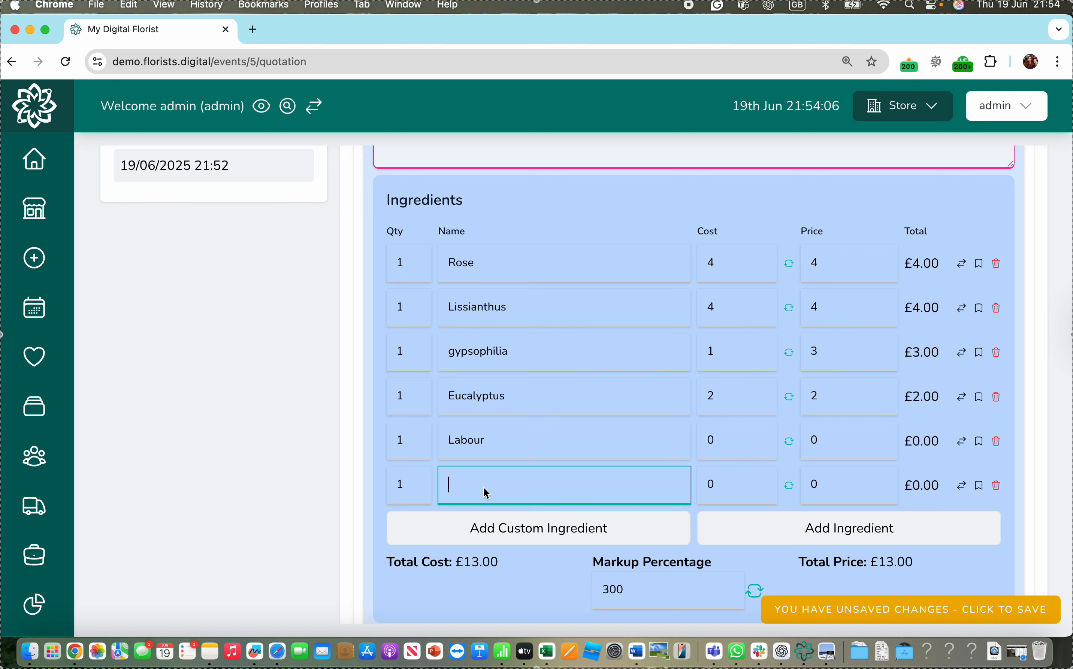
text(Ribboning)
- Add a custom ingredient named Delivery to the Bridal Hand Tied recipe, with cost 15 and price 15
click(508, 526)
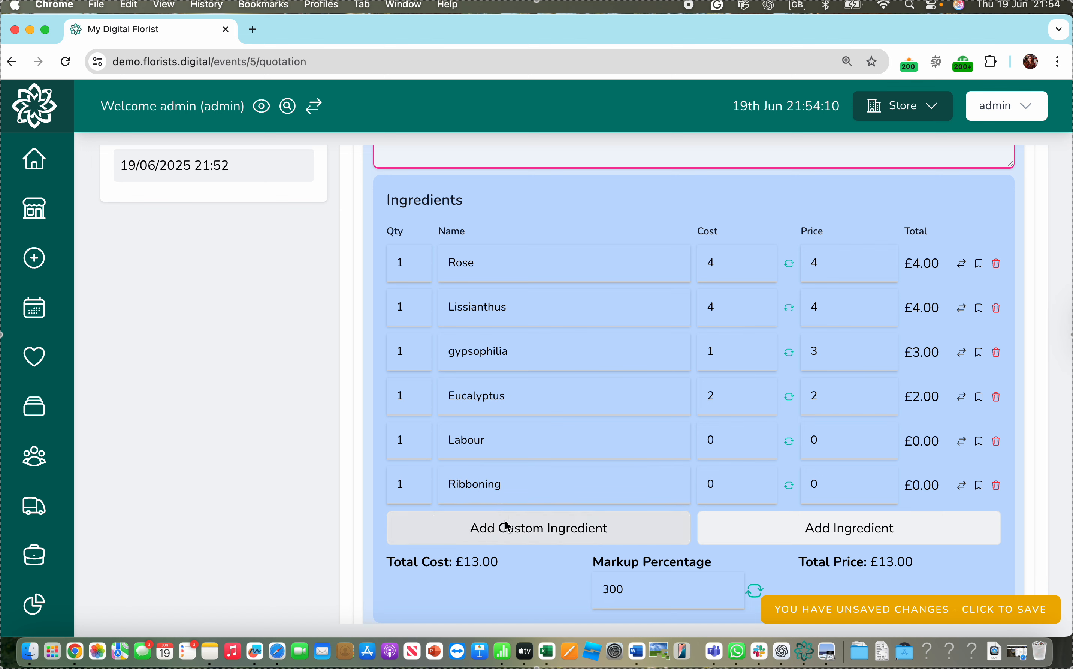
click(581, 535)
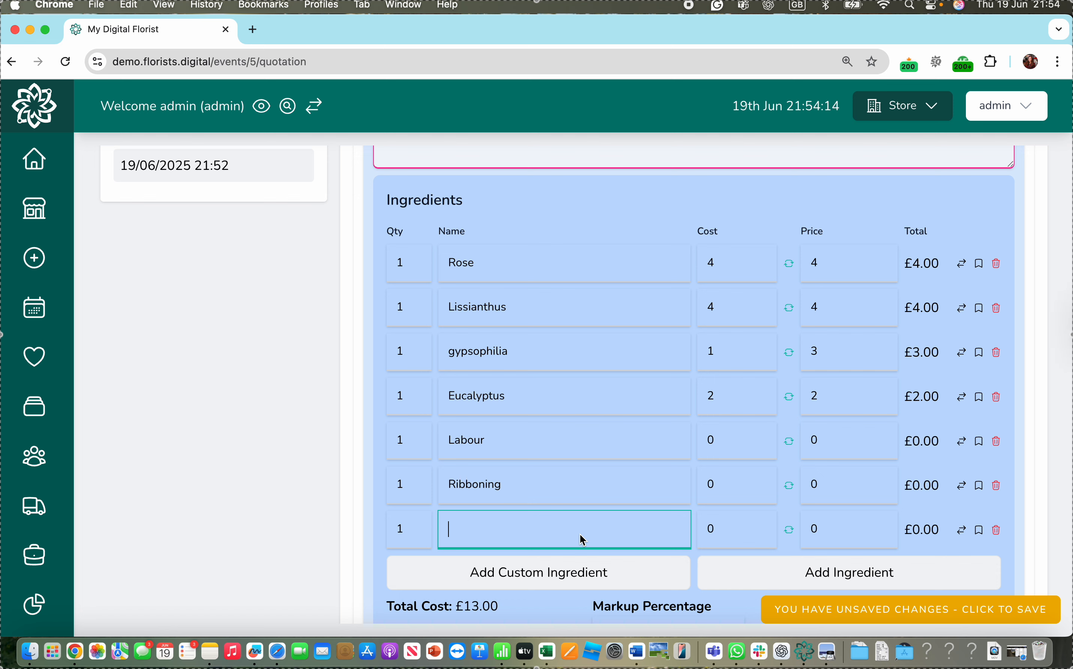
text(Delivery)
click(712, 537)
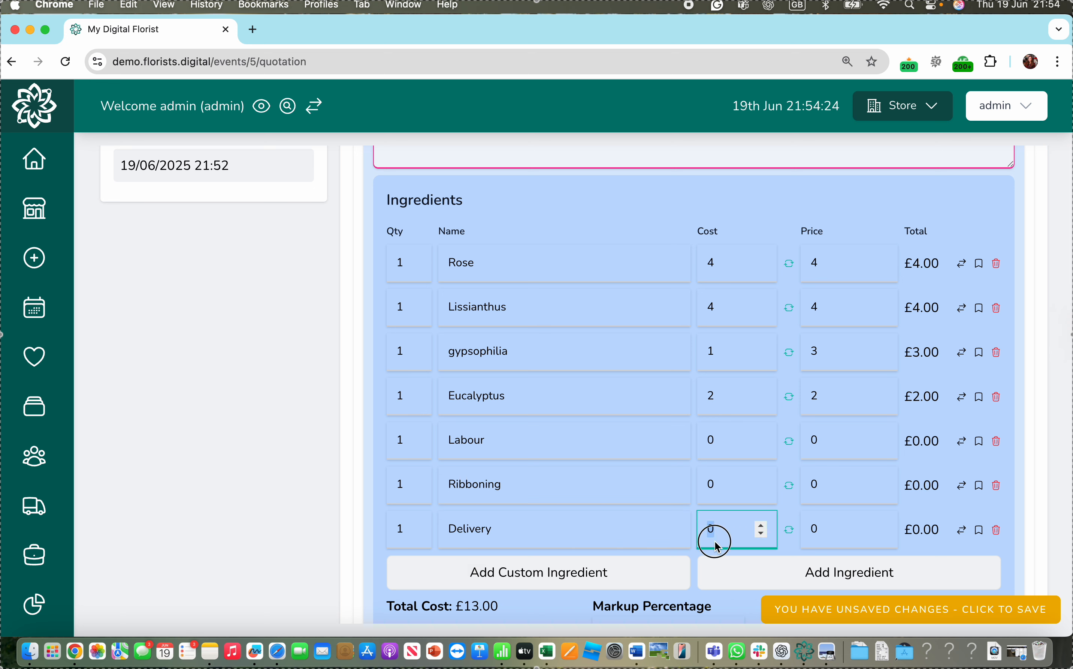
text(15)
click(817, 532)
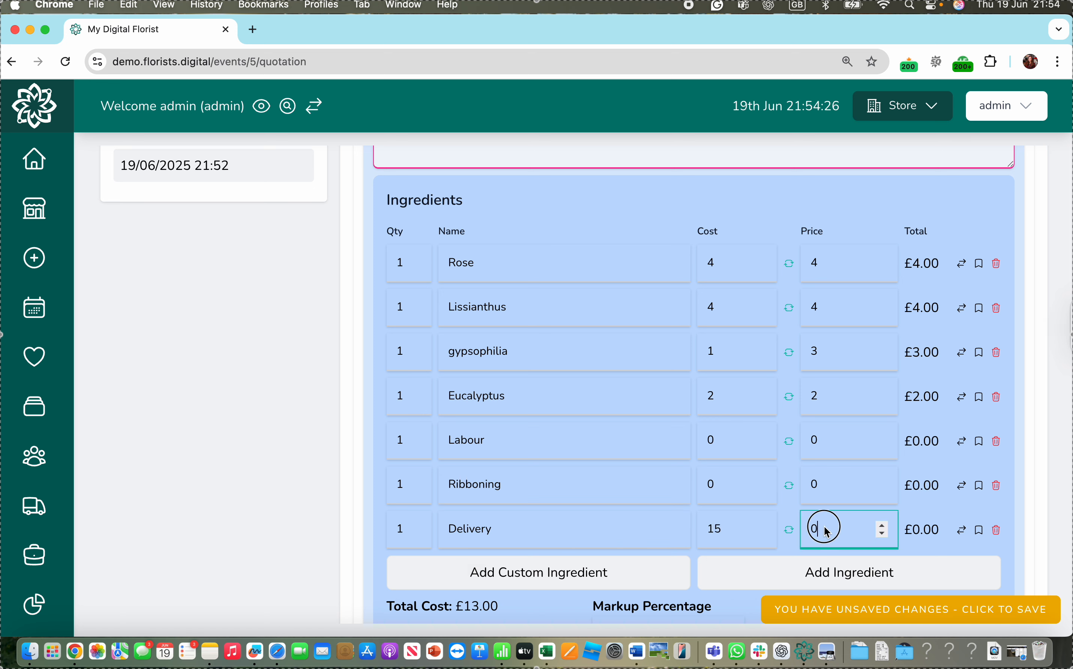
key(BackSpace)
text(15)
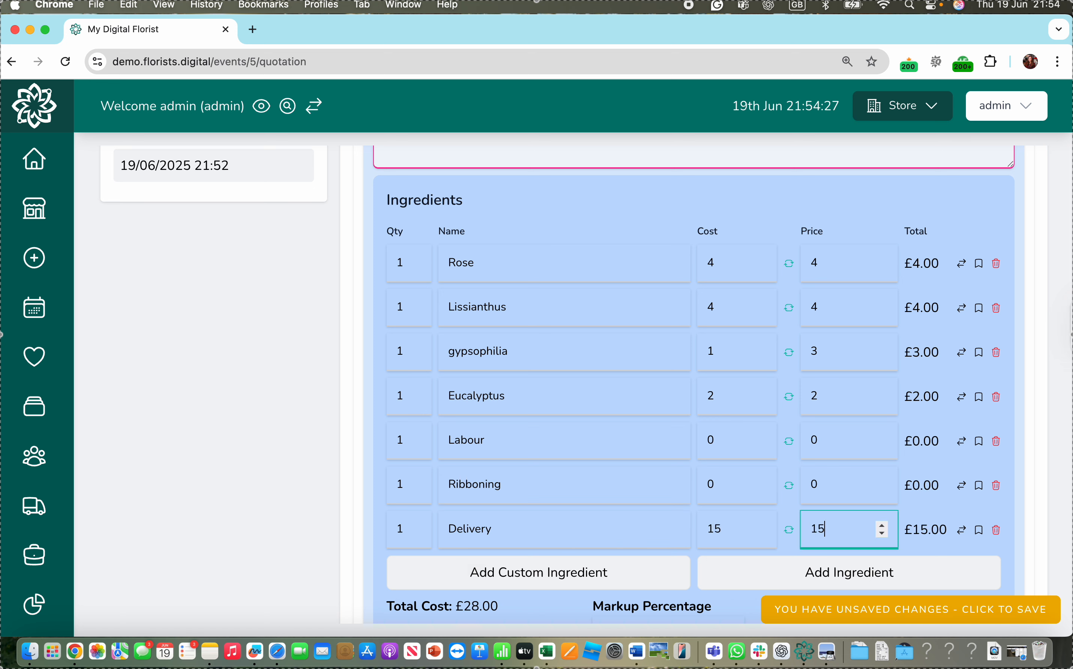
- Set both the cost and the price of the Ribboning ingredient to 15
click(725, 485)
key(BackSpace)
text(15)
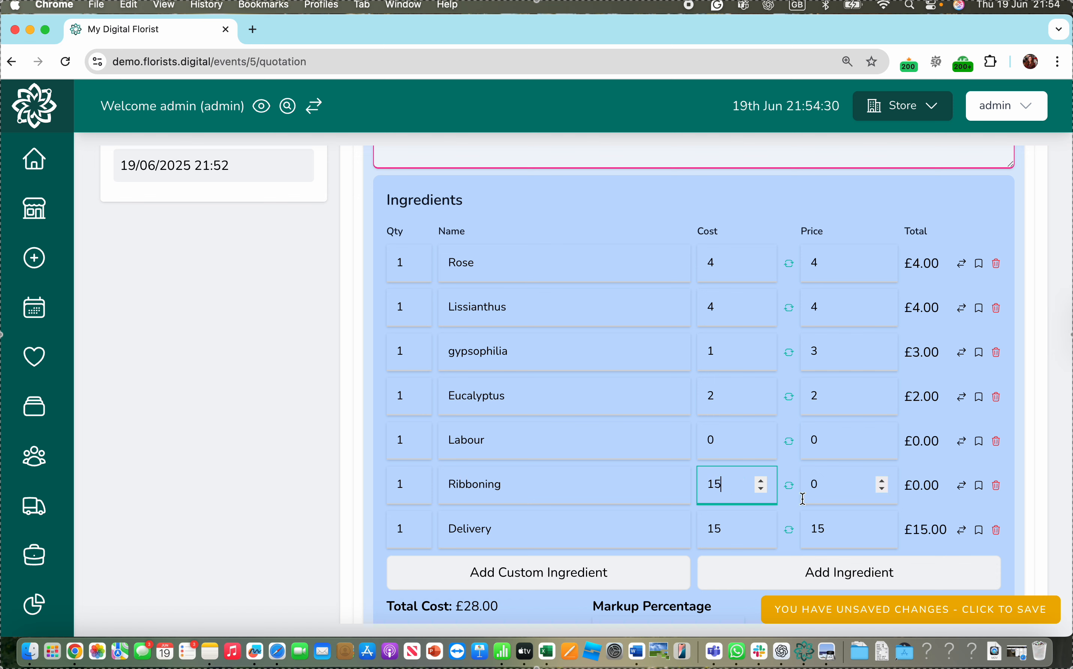
click(823, 492)
double_click(824, 492)
text(15)
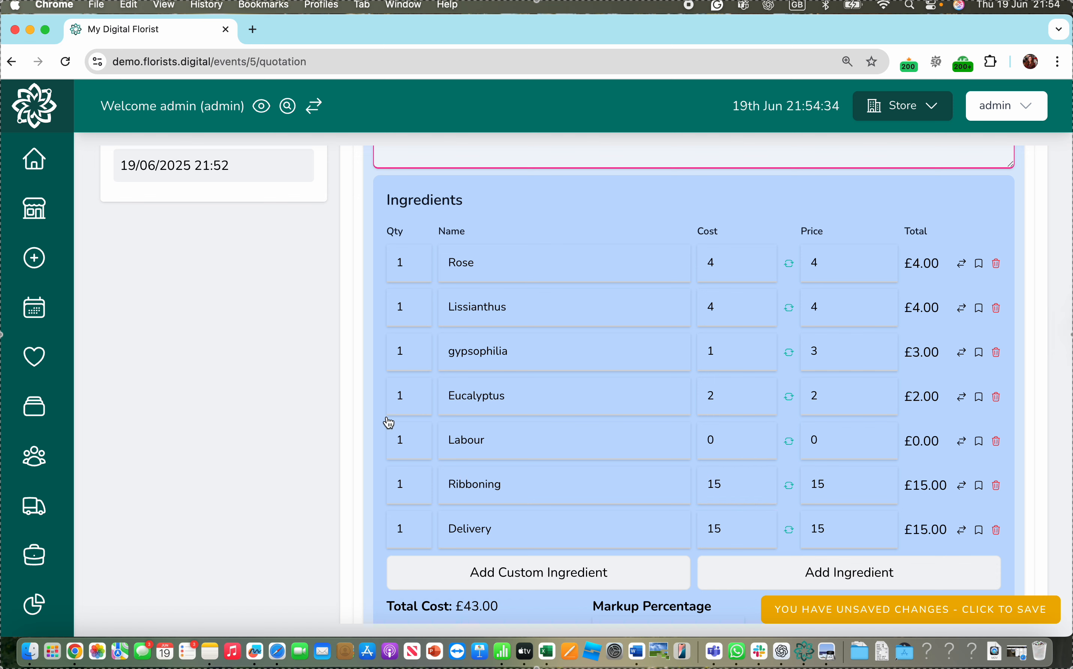
- Set the ingredient quantities to 10 for Rose, 5 for Lissianthus, 3 for gypsophilia and 5 for Eucalyptus
double_click(405, 264)
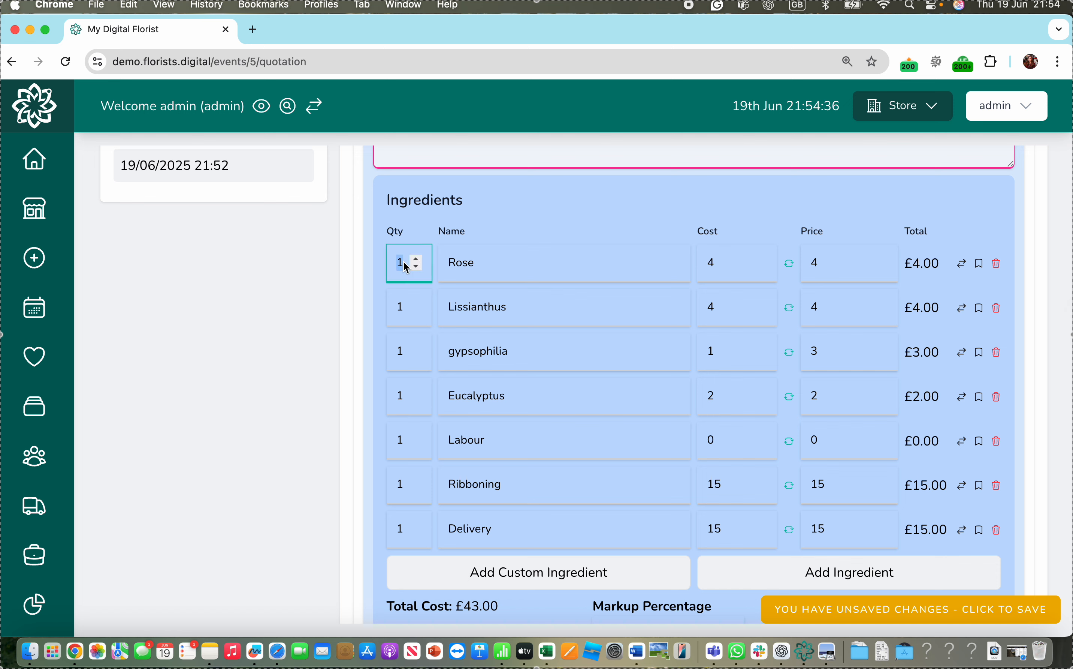
text(10)
double_click(398, 306)
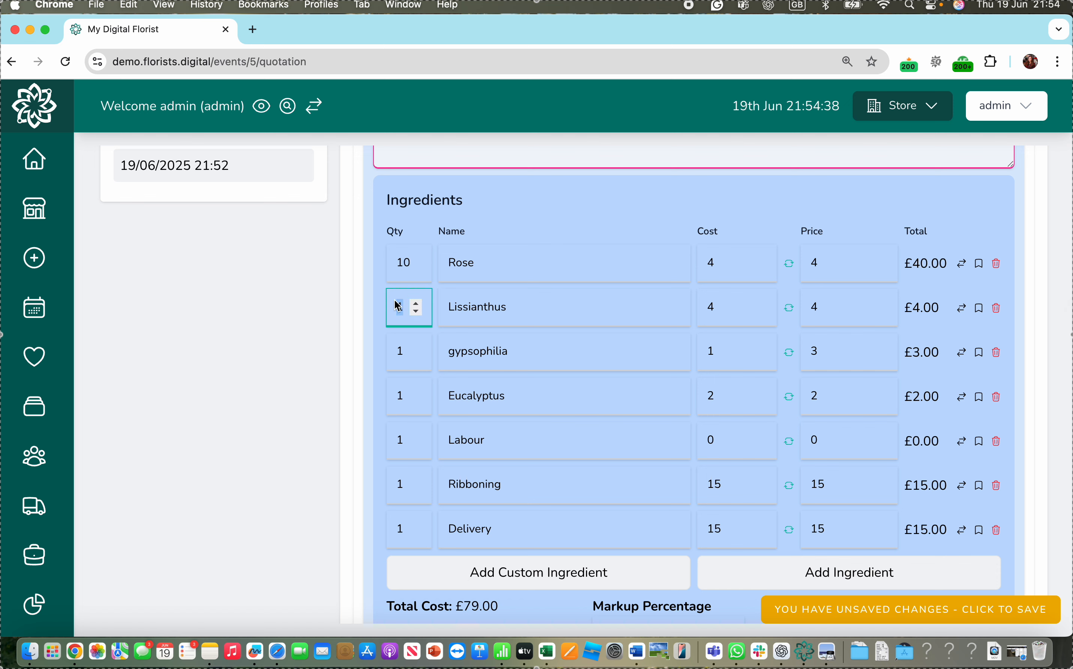
text(5)
double_click(399, 349)
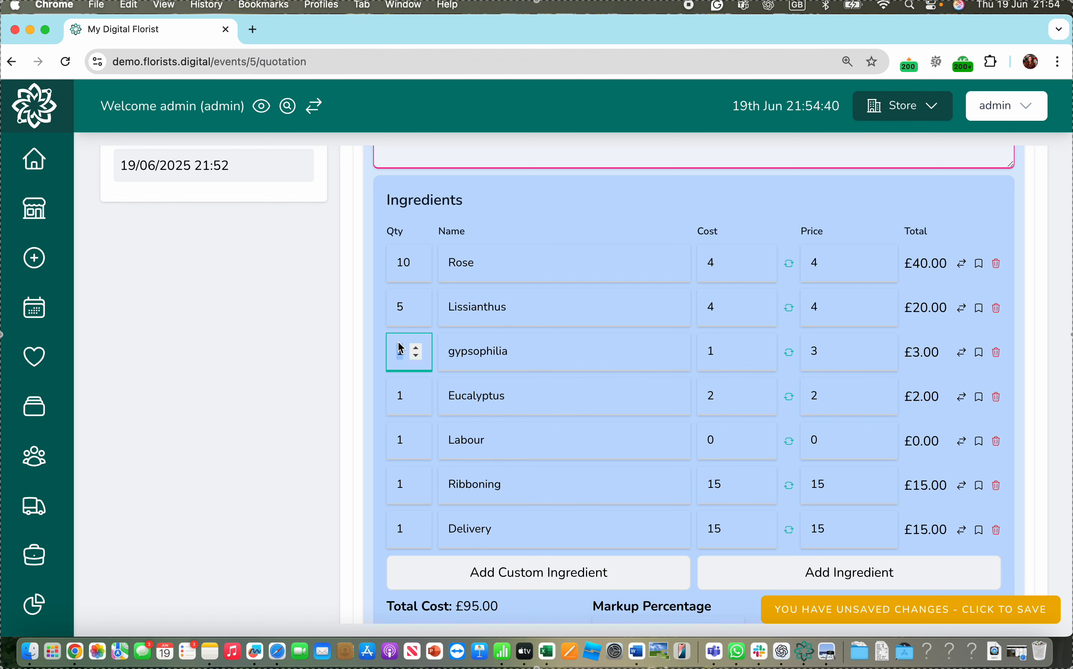
text(3)
double_click(402, 392)
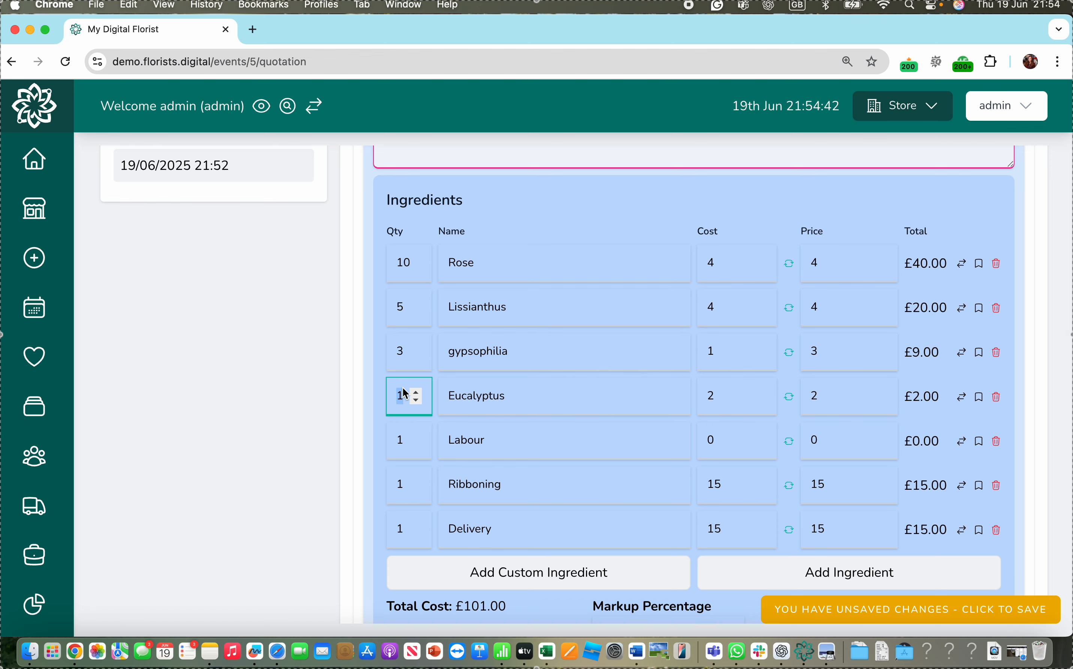
text(5)
click(313, 398)
- Review the Bridal Hand Tied ingredient rows together with the recipe's total cost and total price
scroll(919, 459, down, 2)
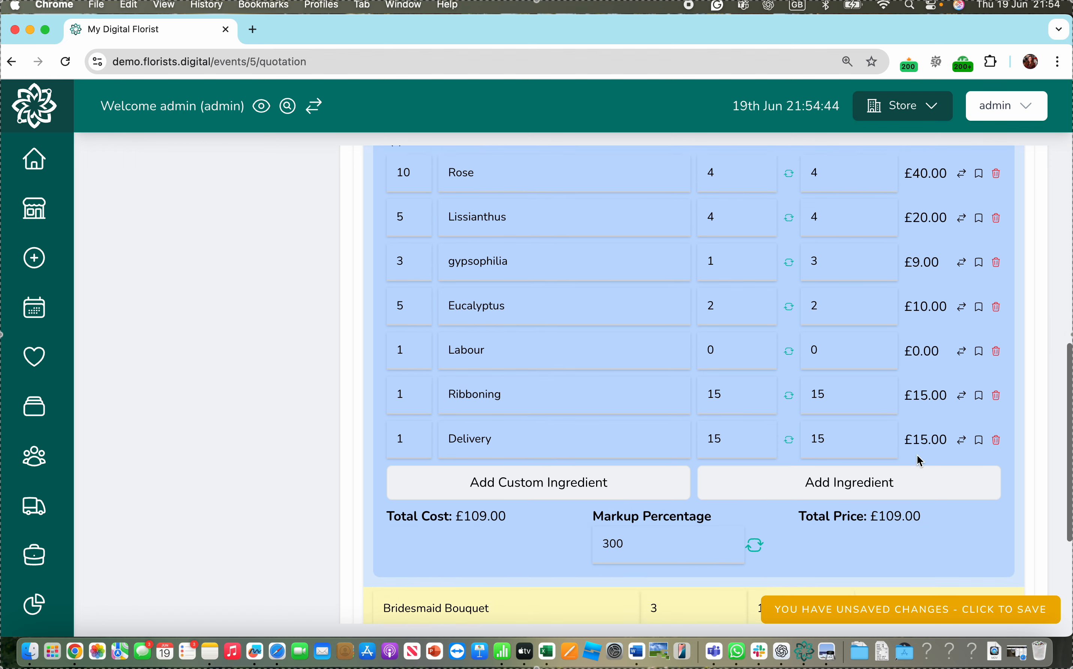
scroll(919, 460, down, 2)
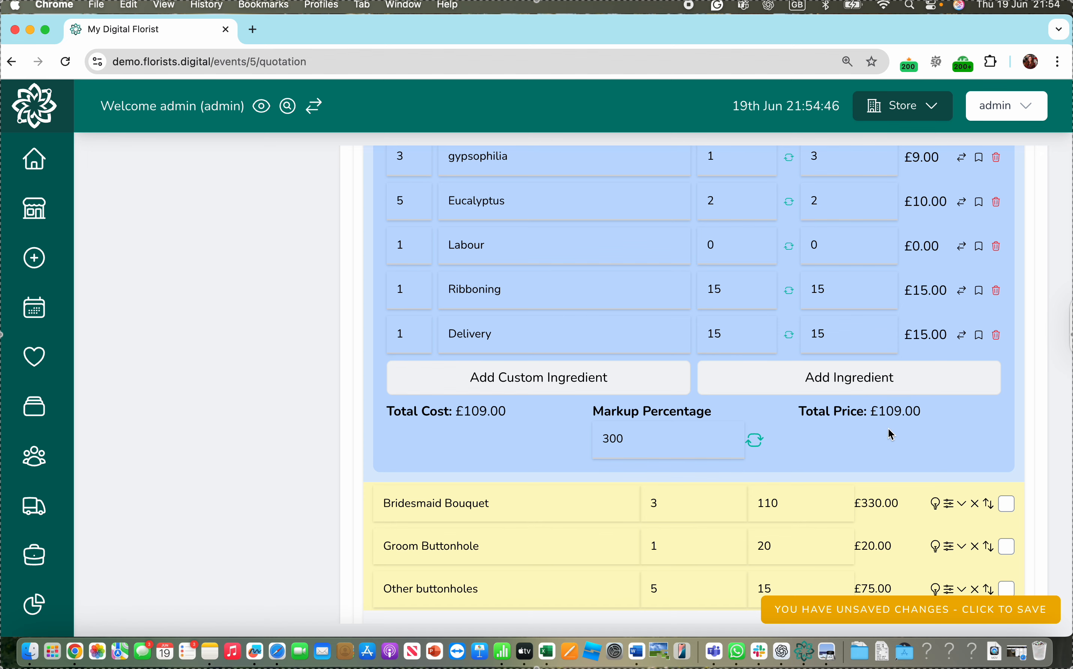
scroll(888, 421, up, 3)
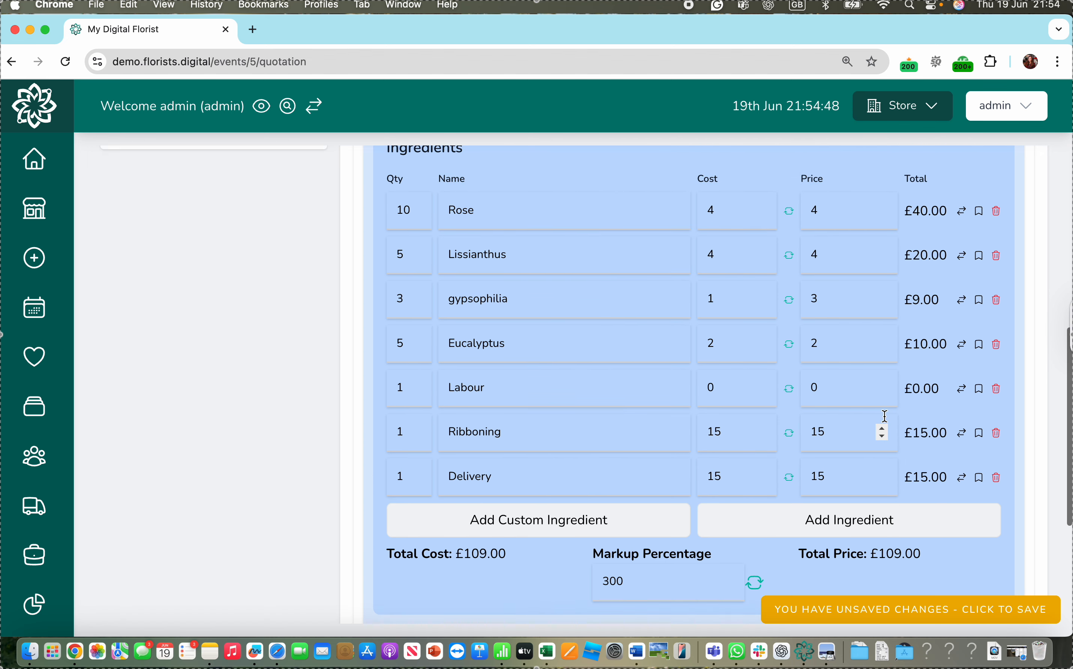
scroll(502, 424, down, 1)
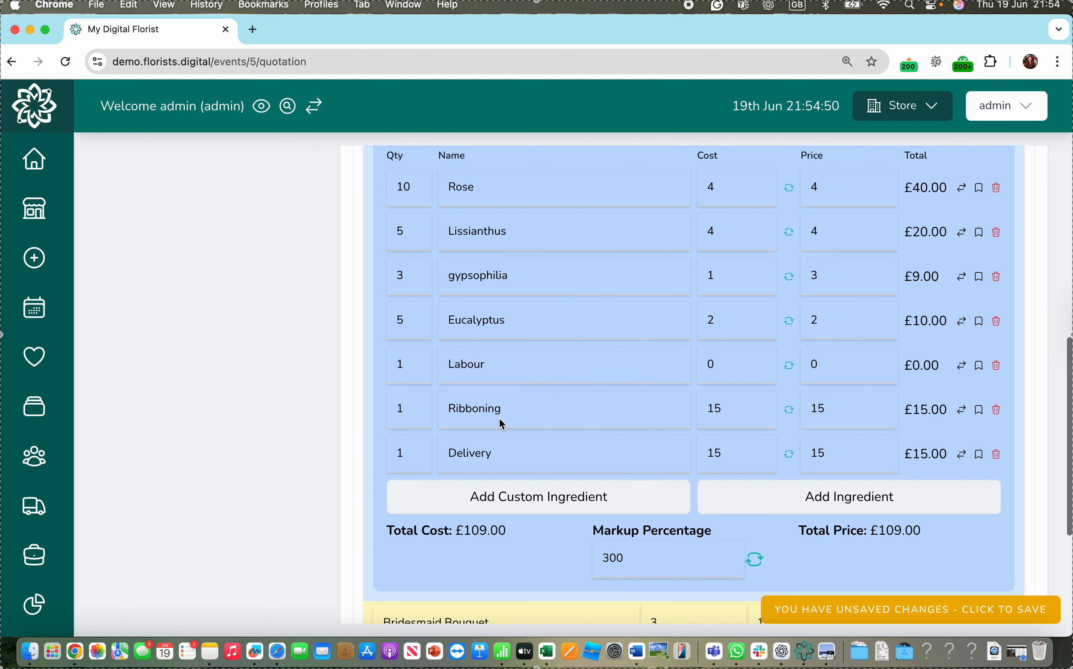
scroll(502, 424, up, 2)
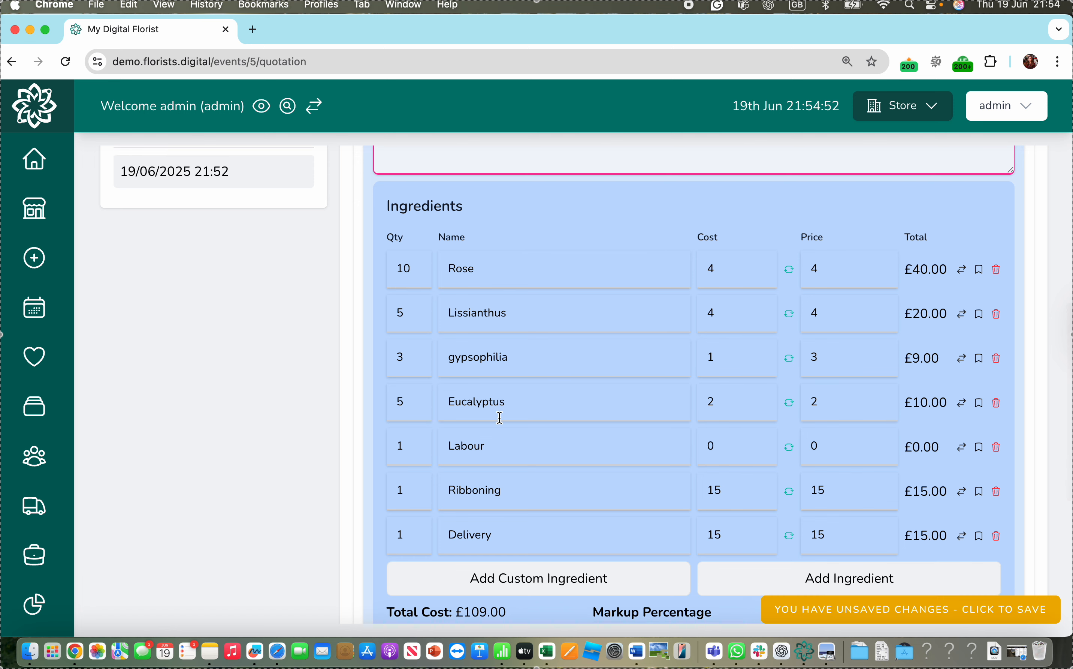
scroll(500, 420, up, 1)
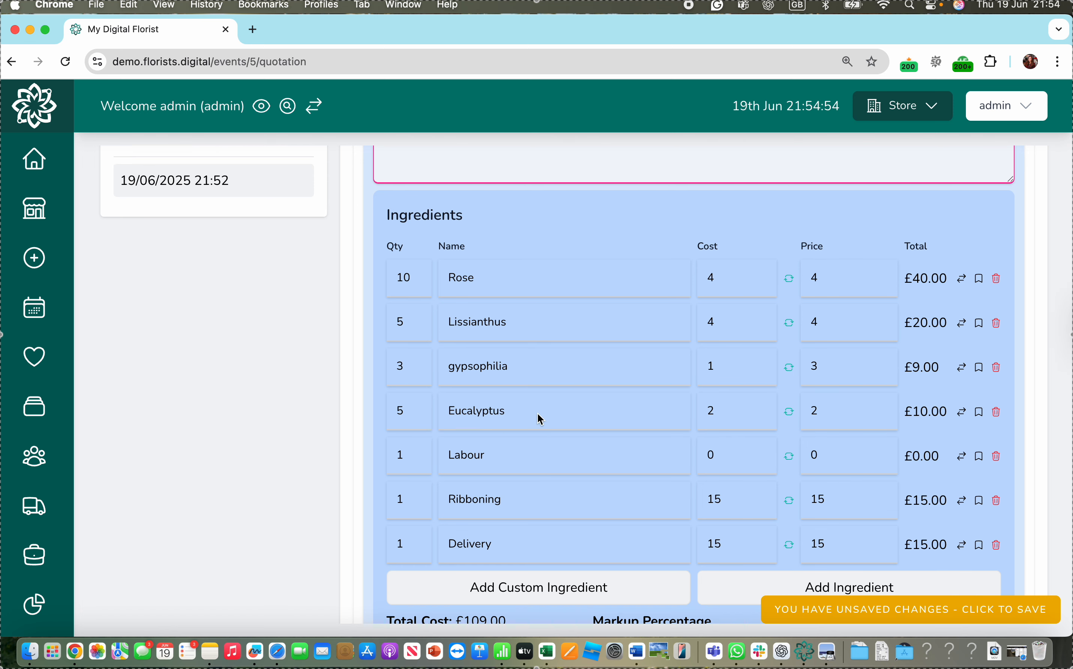
scroll(491, 435, down, 2)
scroll(486, 442, down, 3)
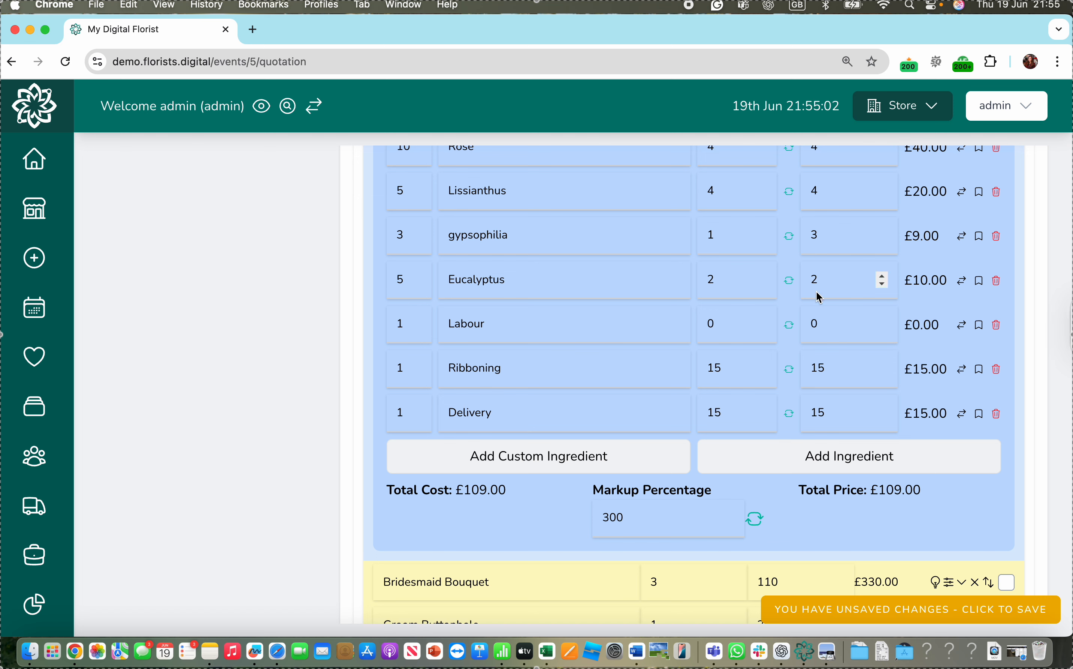
- Set the price of the Labour ingredient to 50
double_click(837, 331)
text(5)
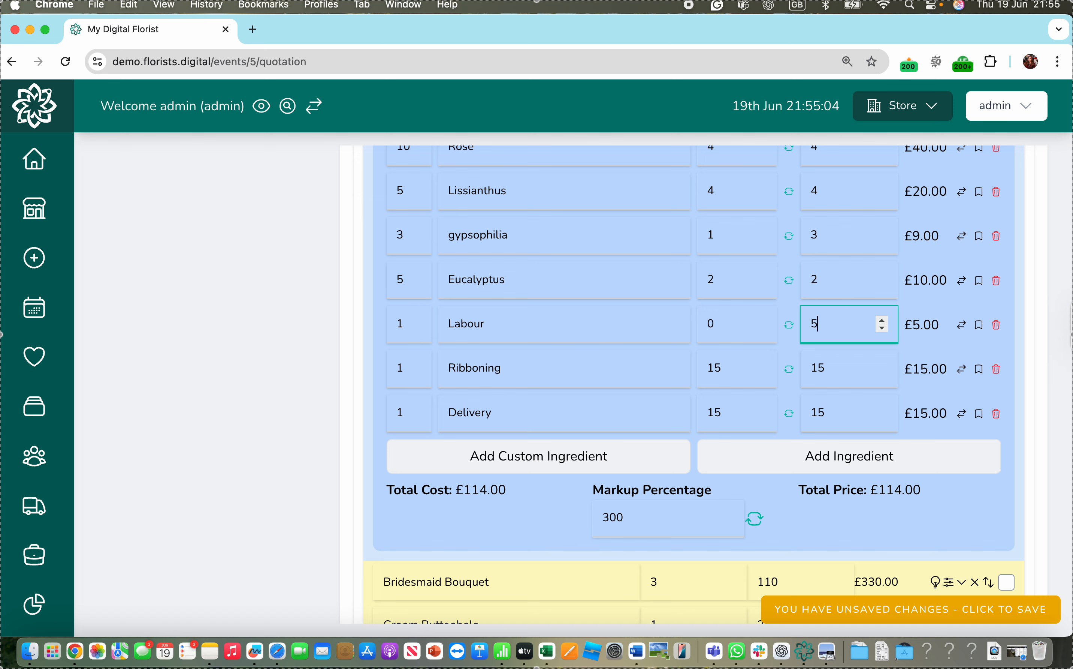
text(0)
click(1044, 487)
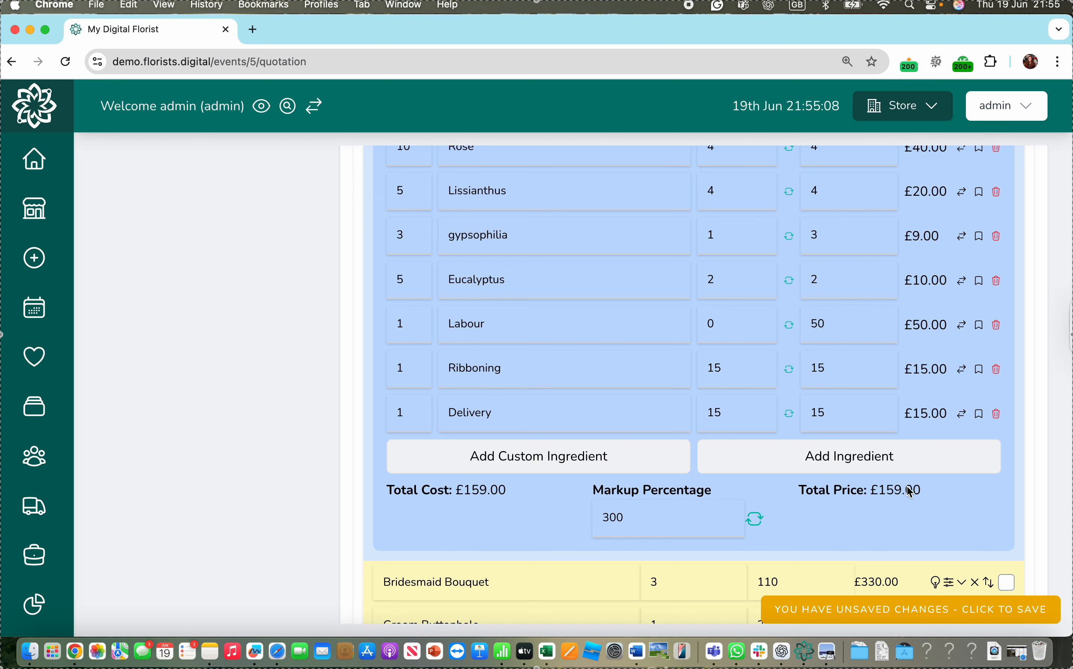
- Compare the recipe's total price with the Bridal Hand Tied item row, collapsing and reopening the item's details
drag(894, 495, 885, 497)
scroll(739, 480, up, 10)
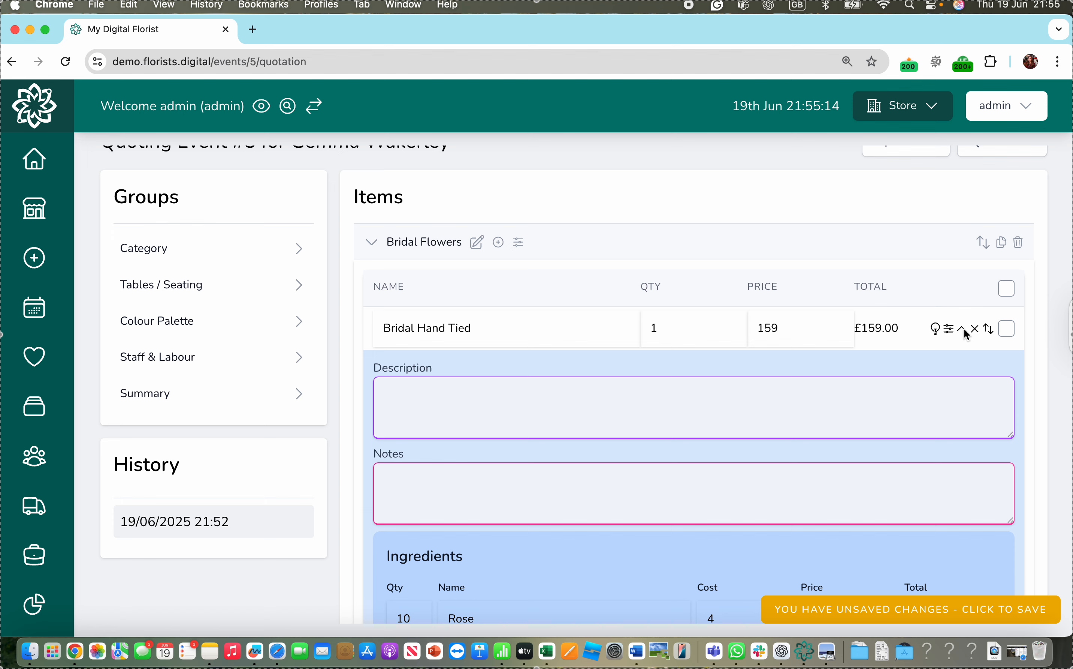
click(963, 328)
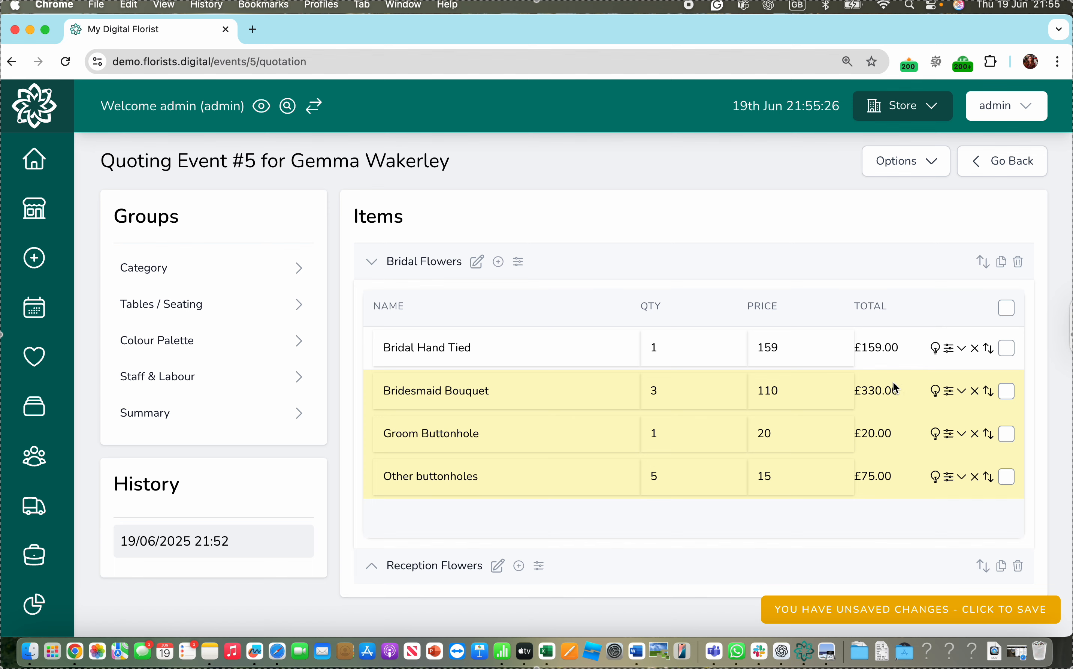
click(962, 348)
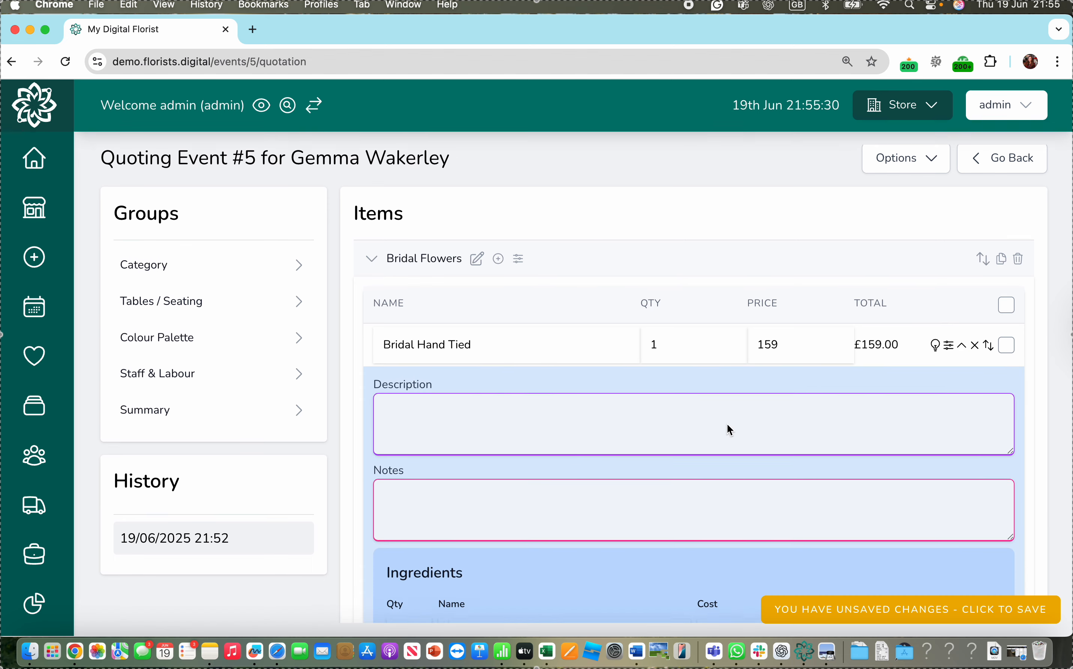
scroll(729, 428, down, 8)
scroll(633, 486, up, 10)
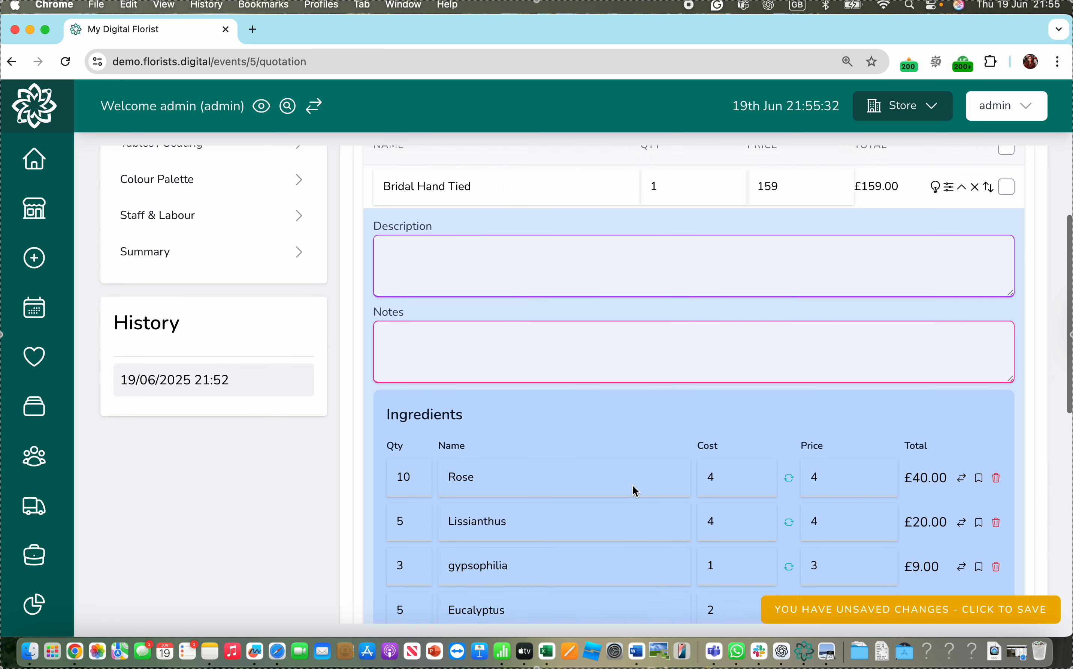
- Enter "Beautiful pink and white hand tied" as the Bridal Hand Tied description, correcting the spelling of the first word
click(506, 438)
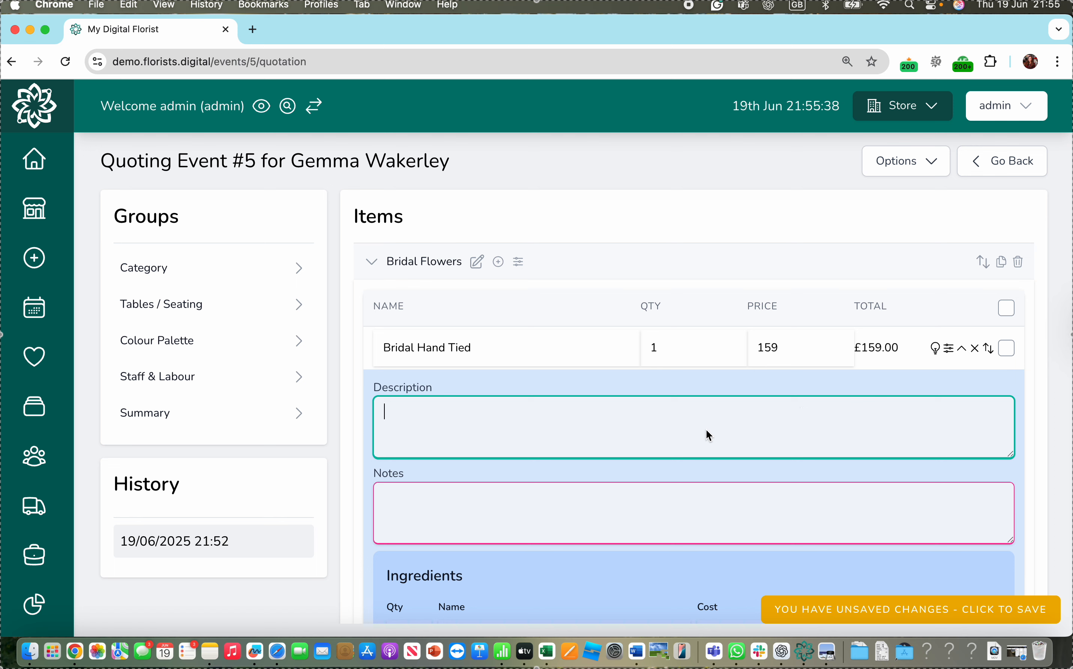
text(Beatufiful pinkand)
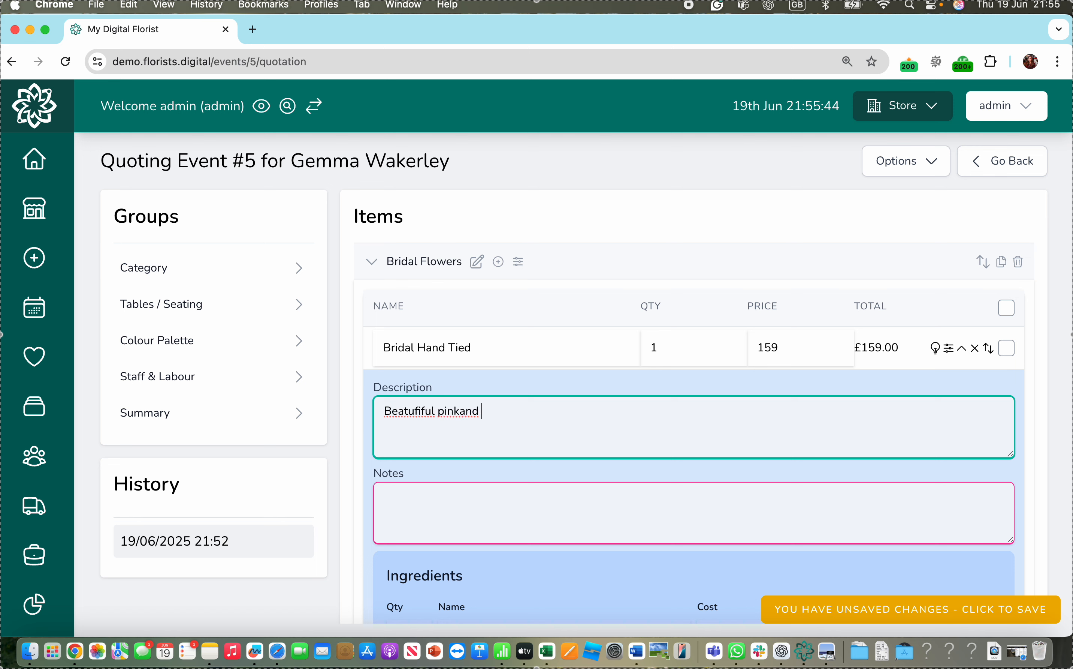
key(BackSpace)
text(and whit e)
text(e ah)
key(BackSpace)
key(BackSpace)
key(BackSpace)
text(hand tied)
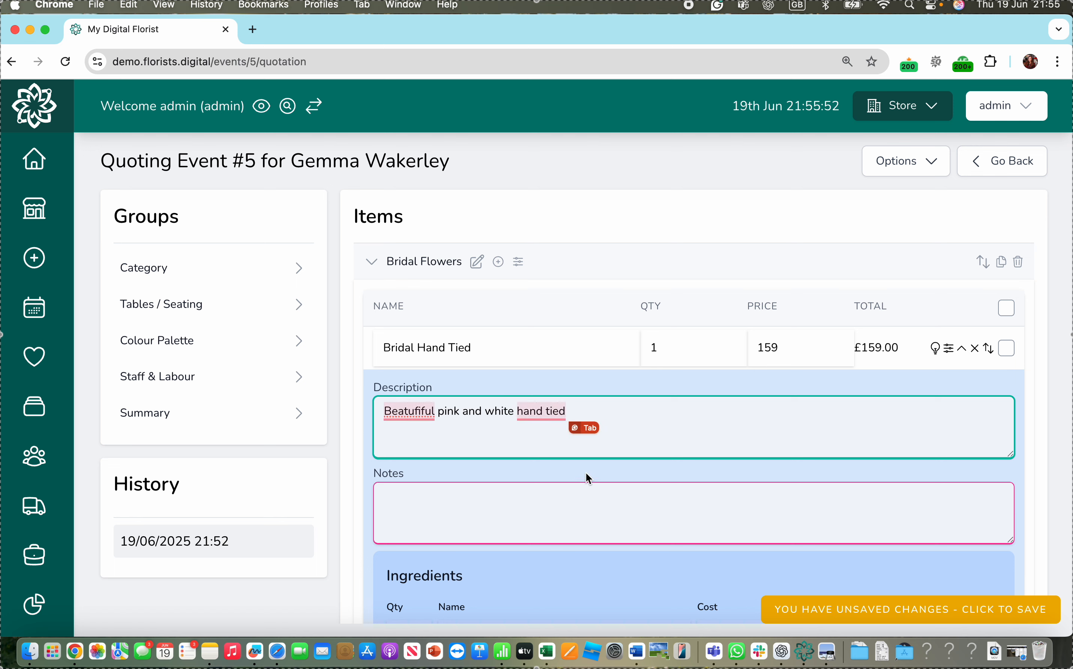
right_click(410, 418)
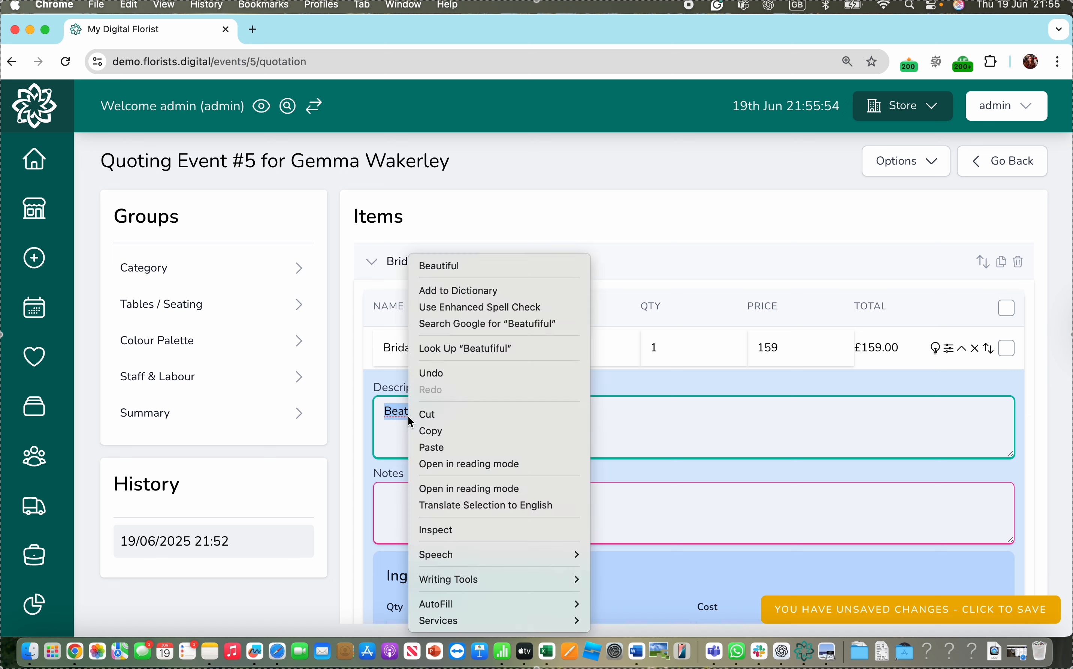
click(438, 264)
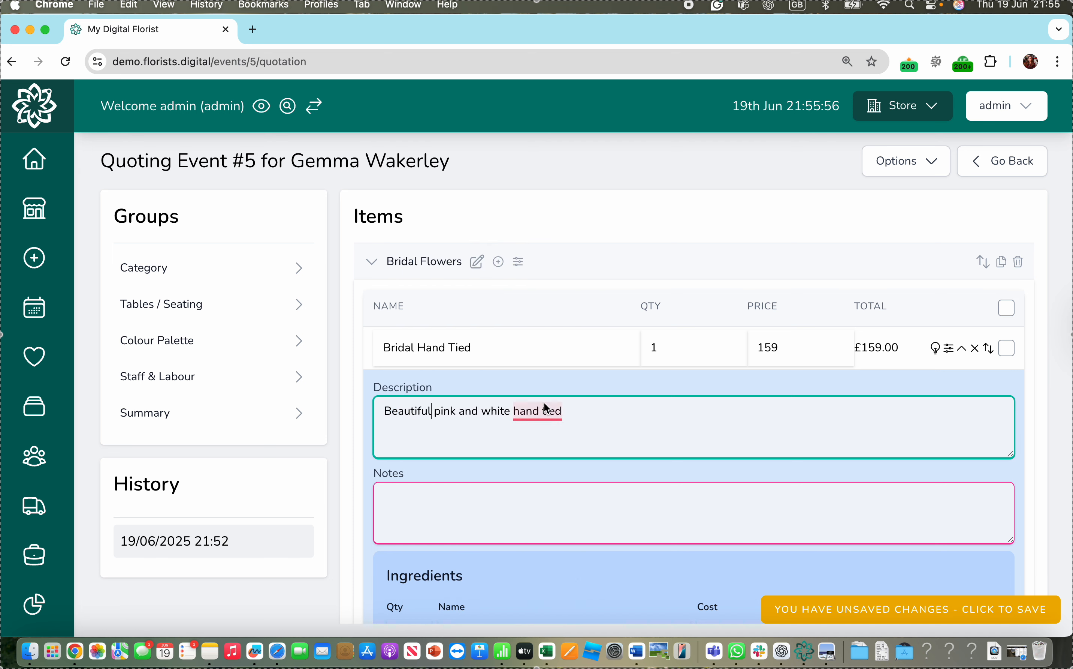
- Extend the Bridal Hand Tied description with "just picked style with roses eucalyptus and gypsophilia similar to picture provided", correcting its spelling
click(589, 415)
text(just picke)
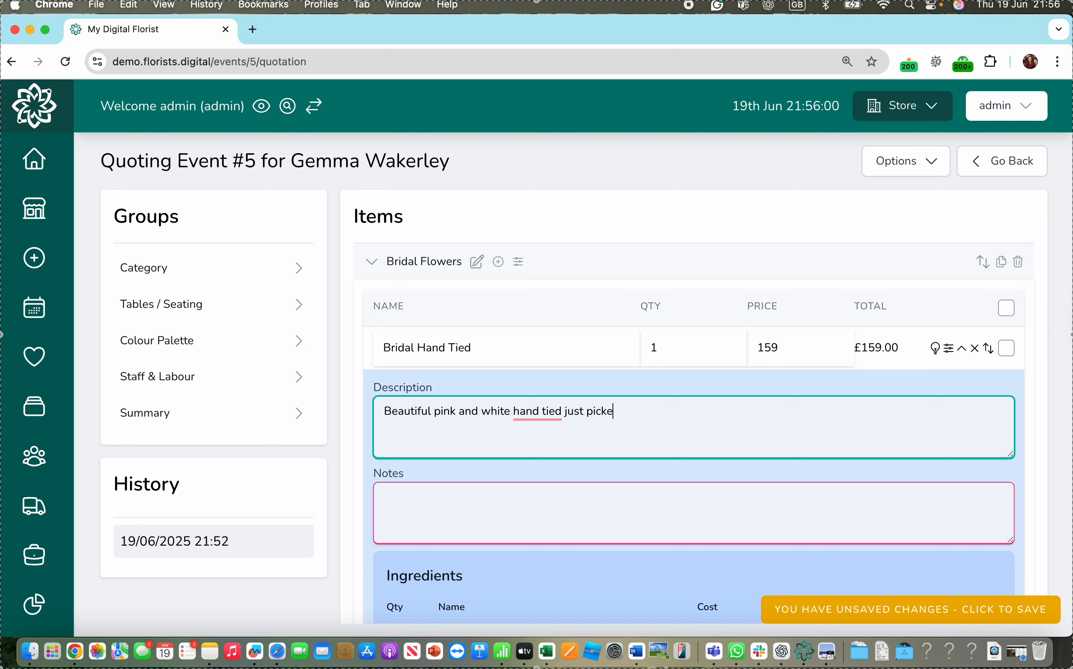
text(d style with rose )
text( eucalyptus an)
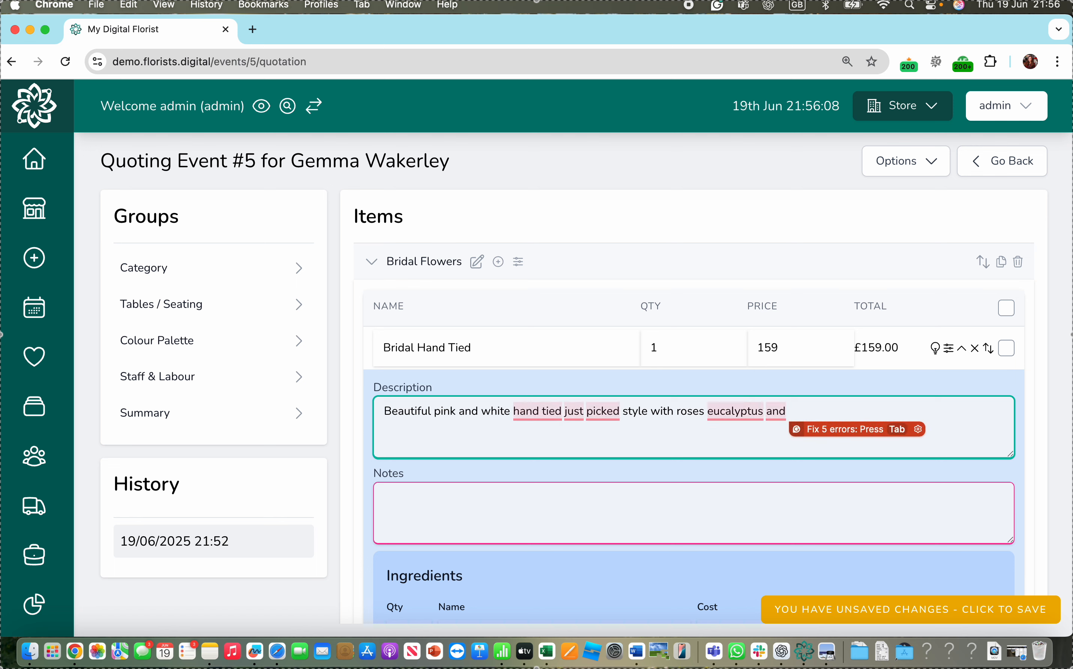
text(d )
text(gyp)
key(BackSpace)
key(BackSpace)
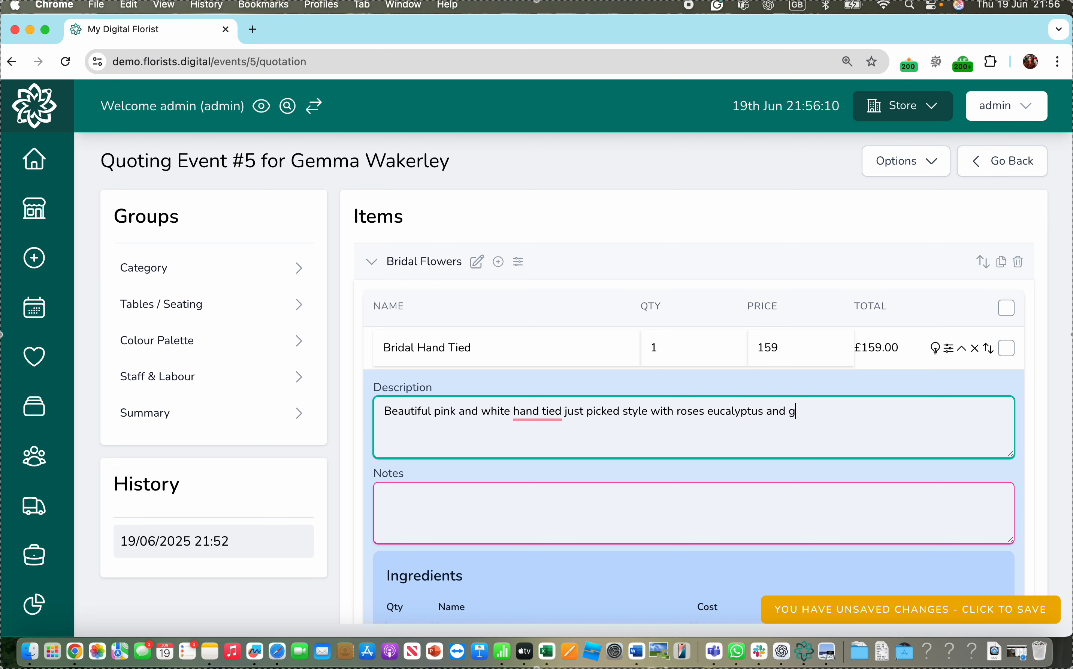
text(ypsophilia similar ot )
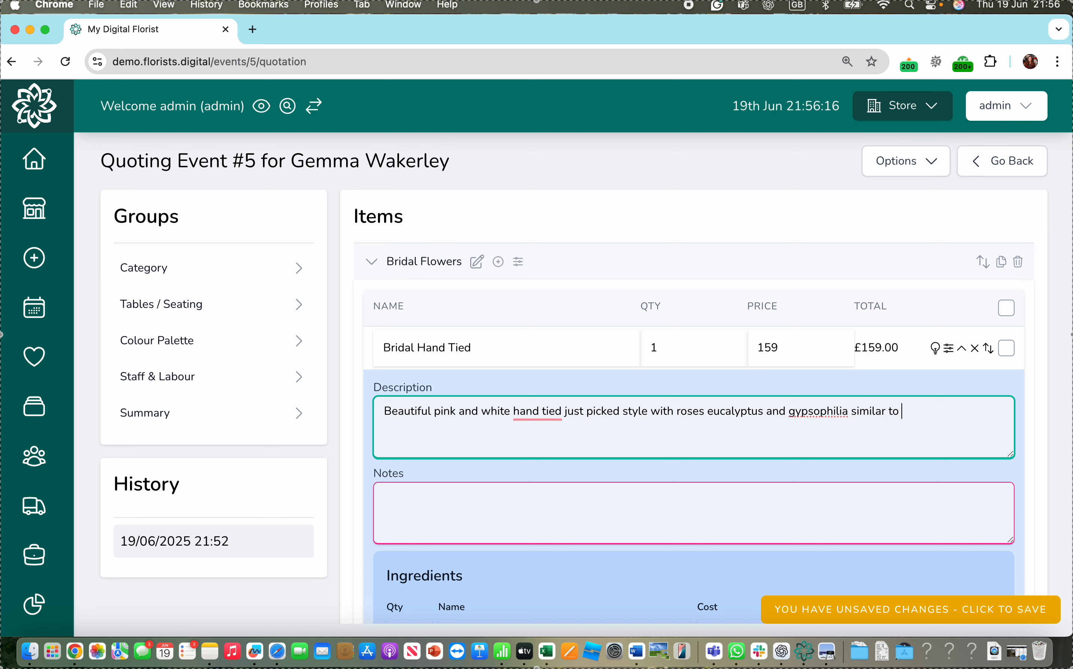
text(pt)
text(icutre provided)
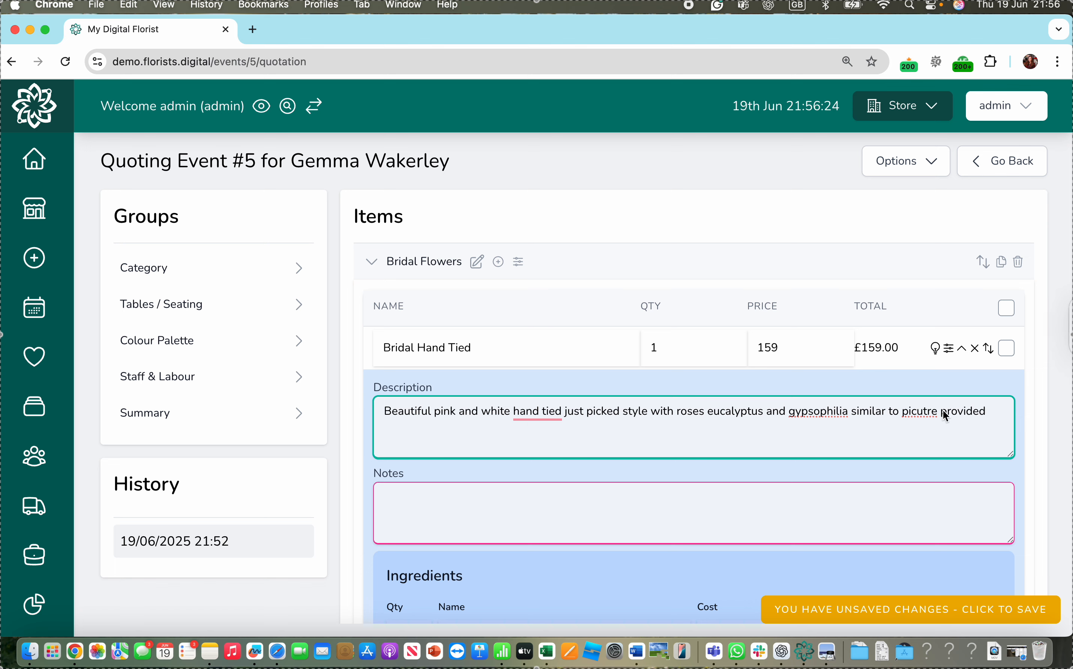
right_click(927, 417)
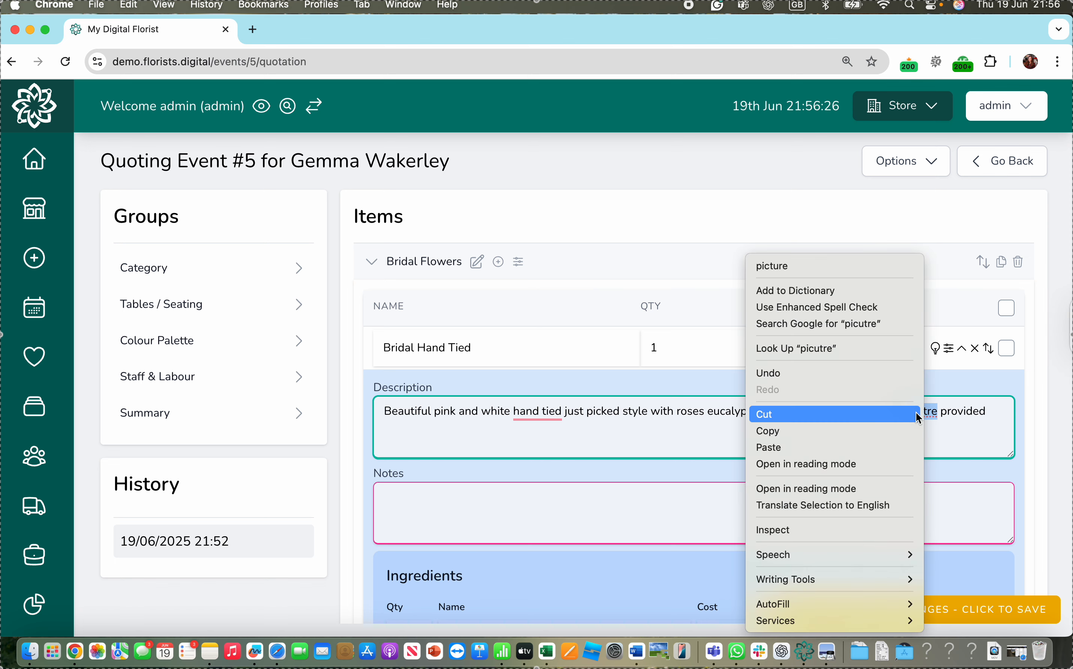
click(781, 266)
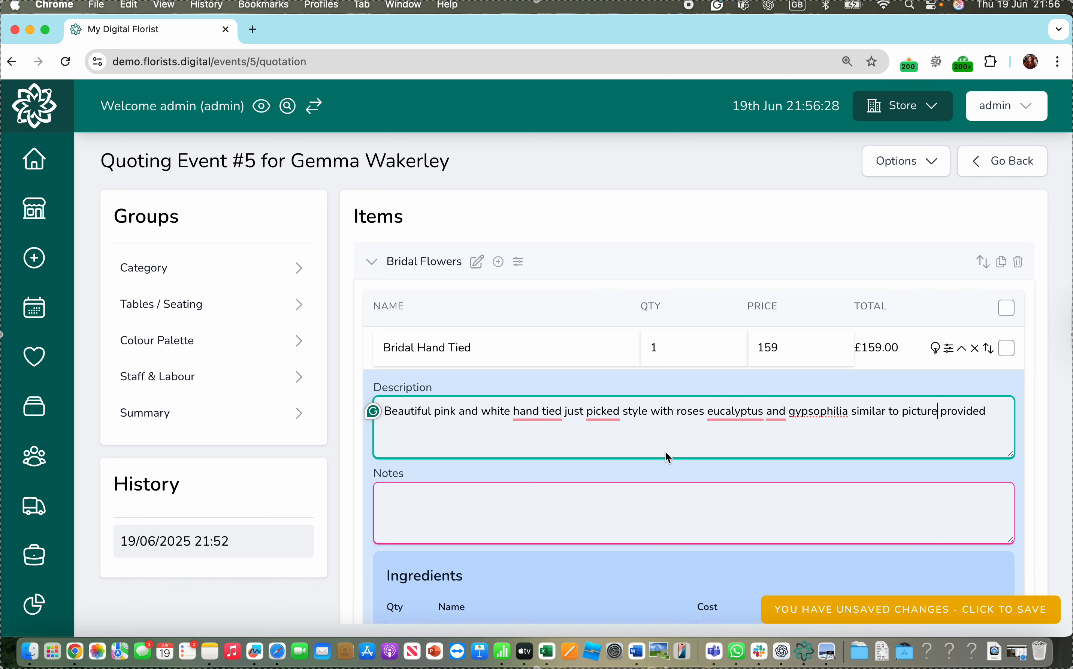
click(809, 417)
- Enter "Bride is very petite make compact" as the notes for the Bridal Hand Tied item
click(443, 520)
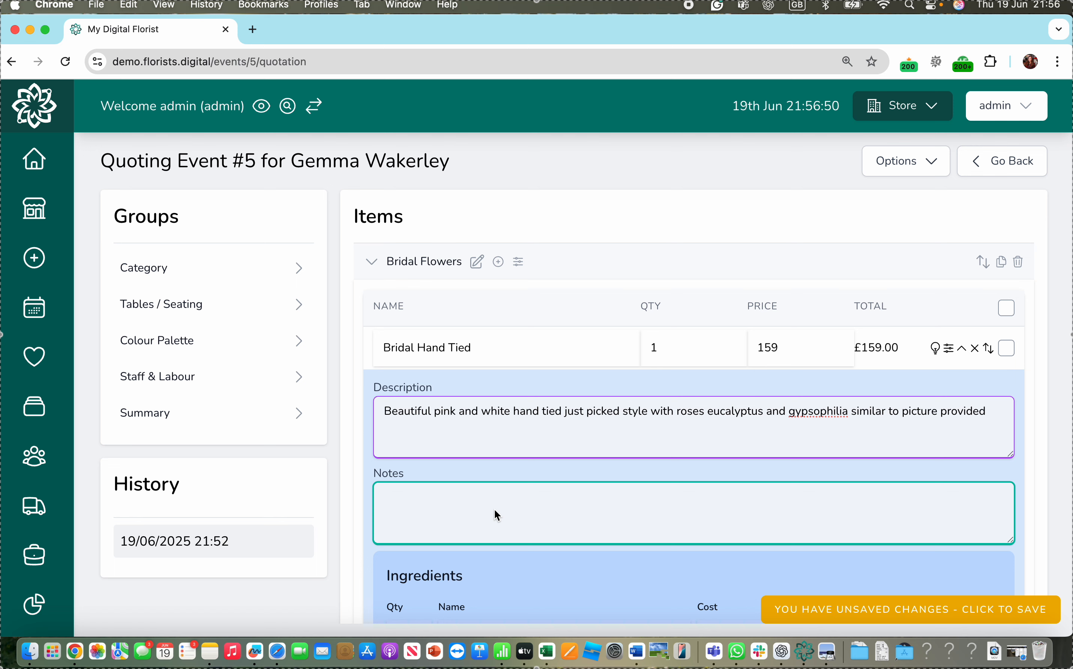
text(Bride is very petite make com)
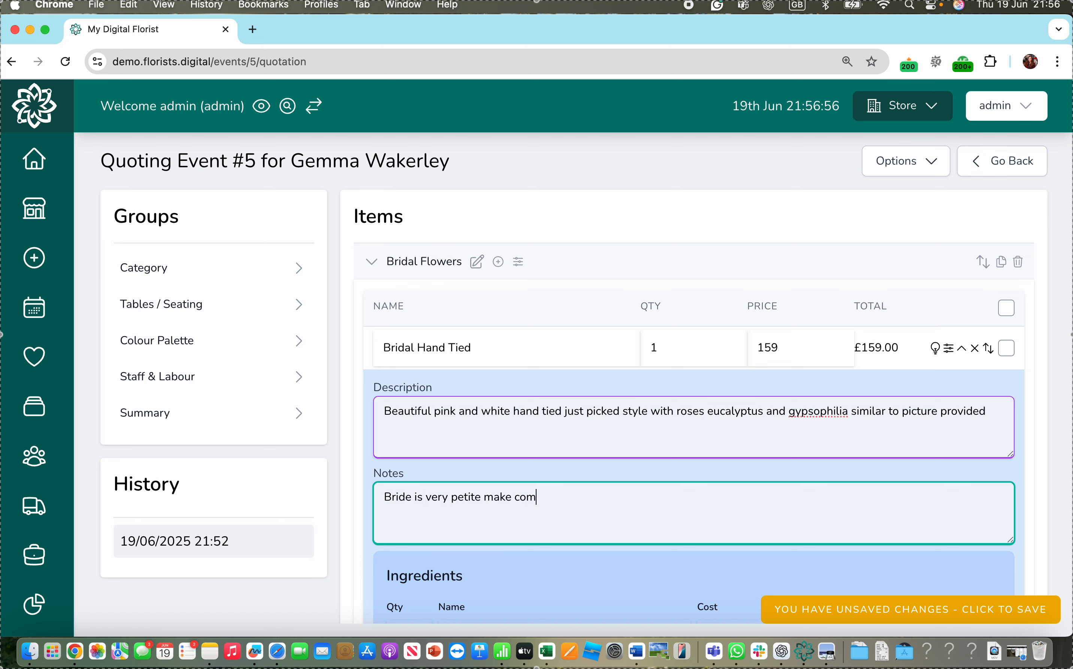
text(pact)
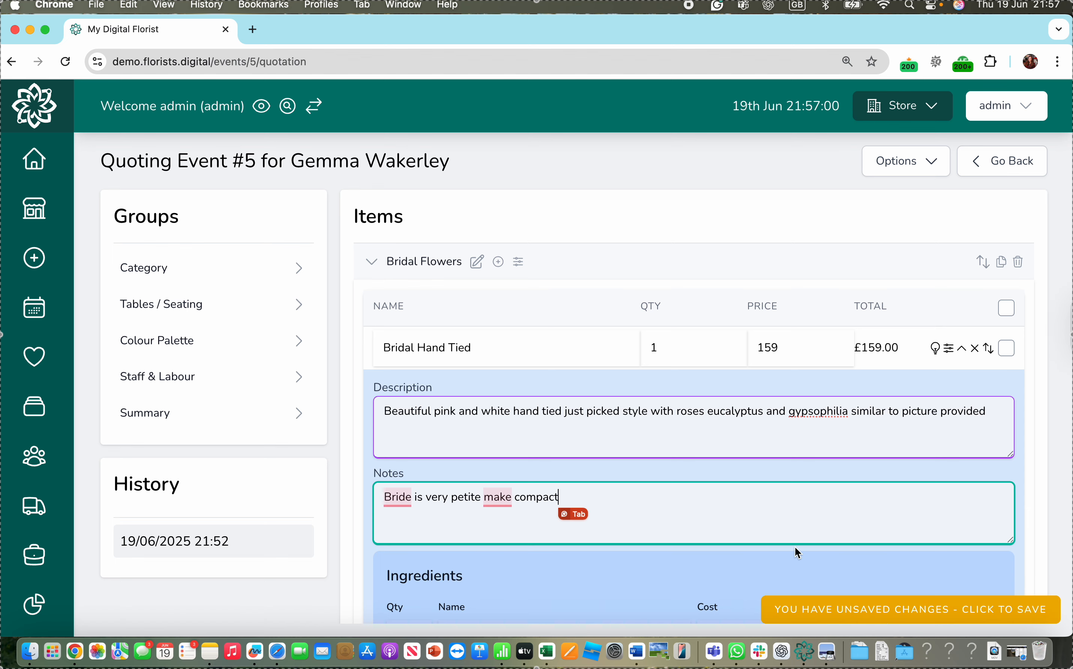
- Collapse the Bridal Hand Tied details and save the quotation changes under the admin user
scroll(796, 548, down, 2)
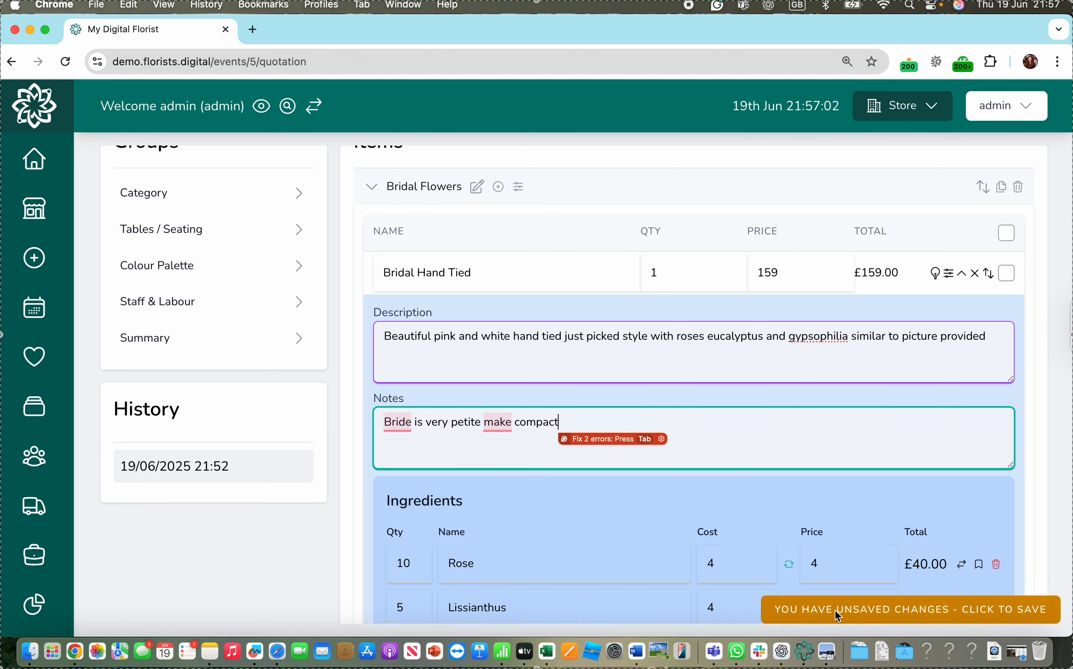
click(873, 612)
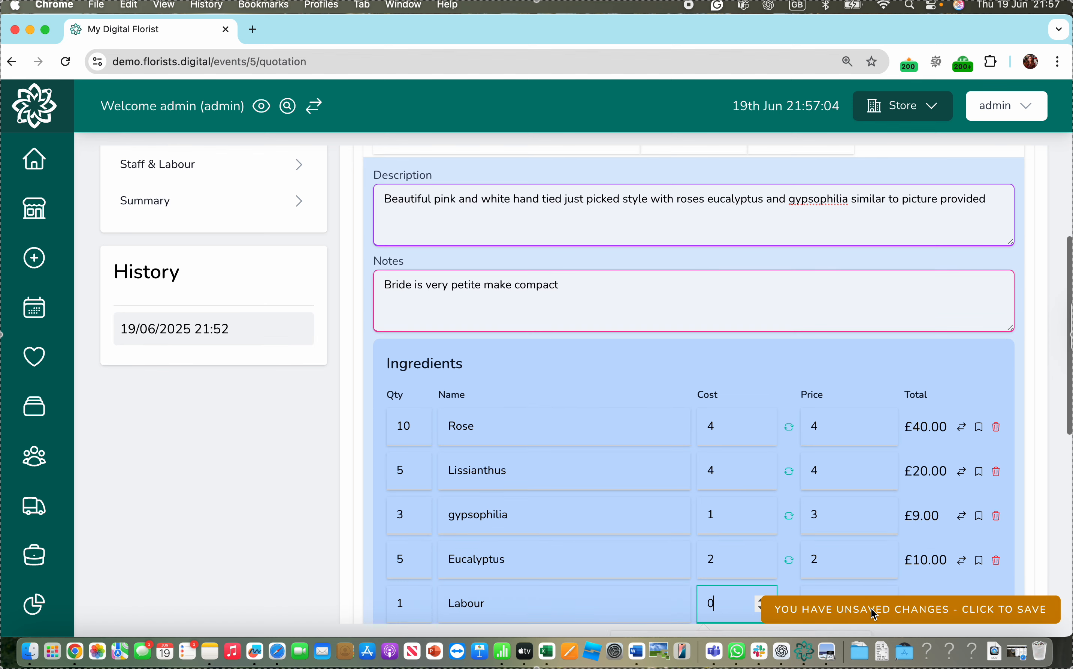
scroll(763, 441, up, 5)
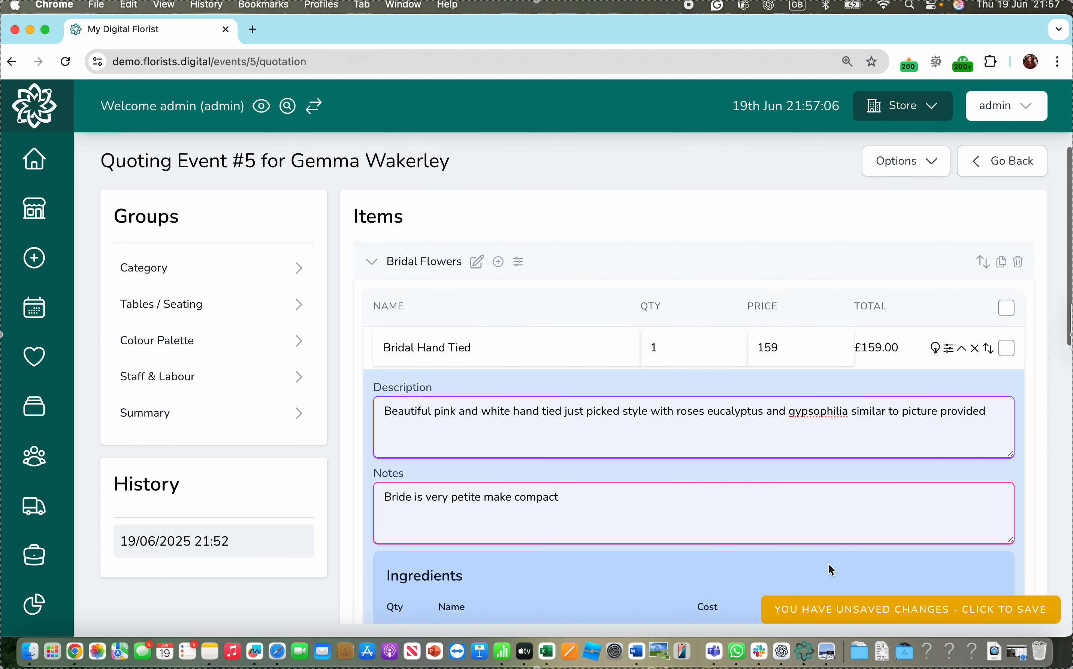
click(828, 616)
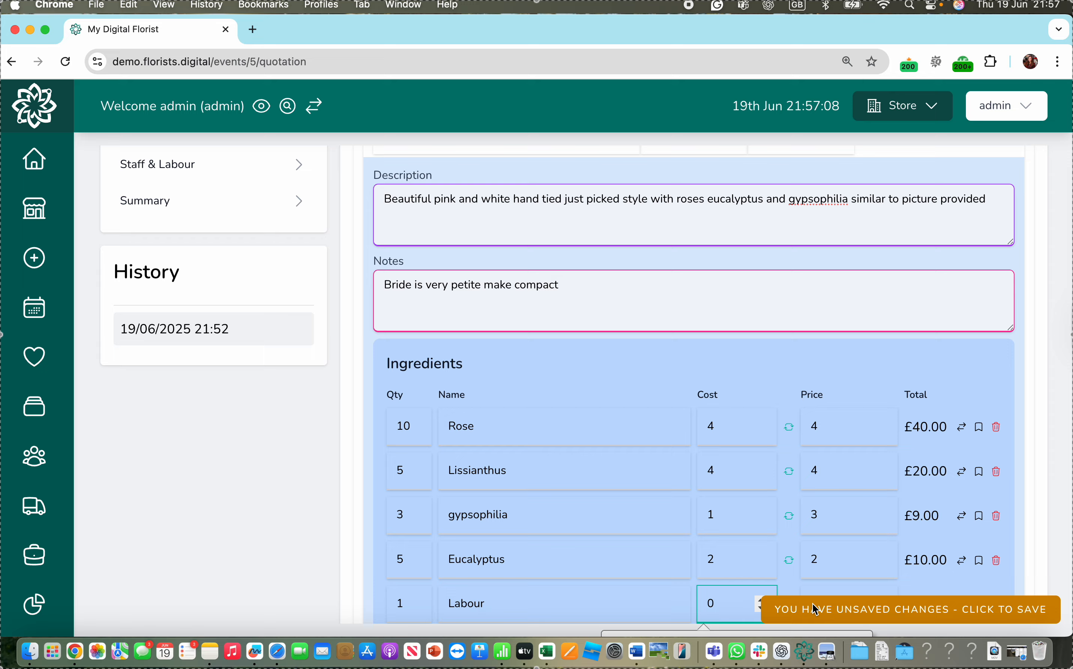
scroll(810, 286, up, 5)
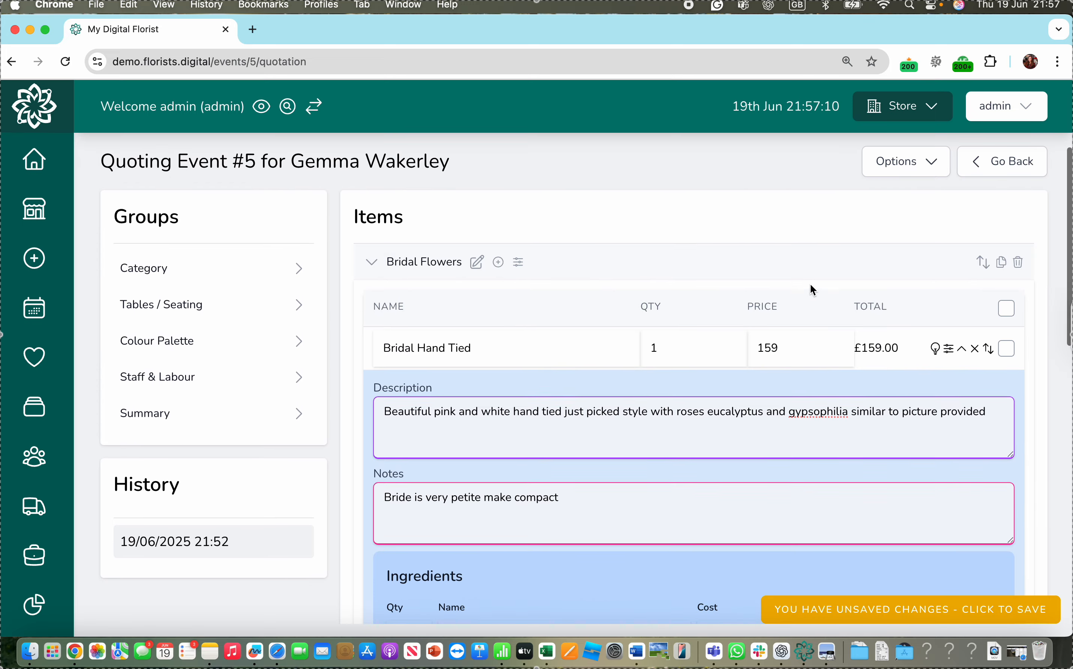
click(963, 349)
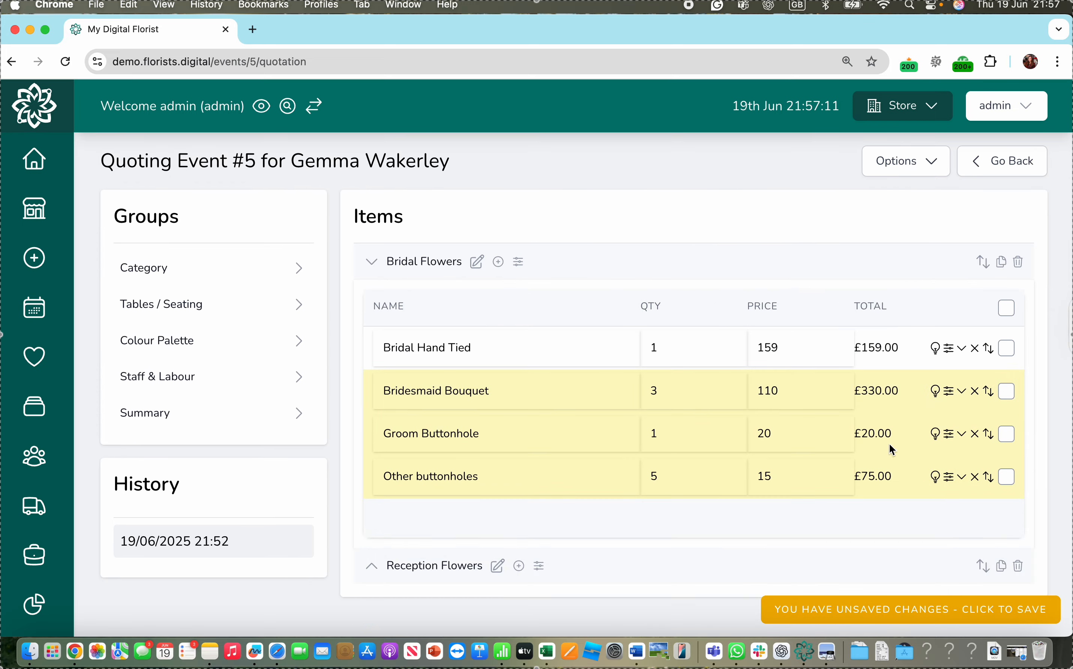
click(876, 618)
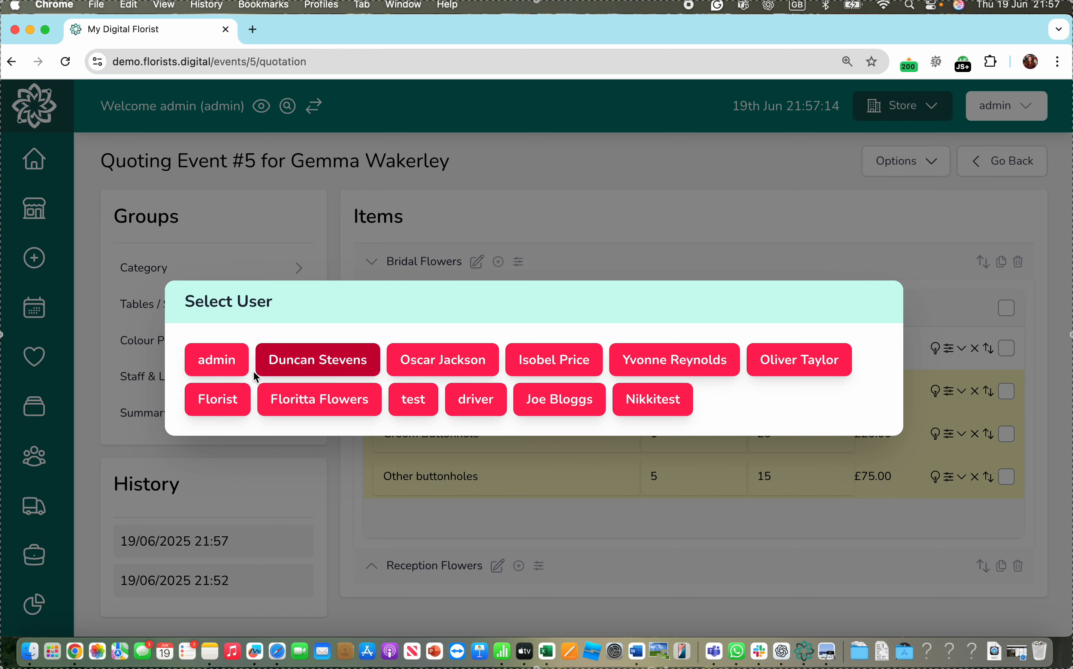
click(207, 370)
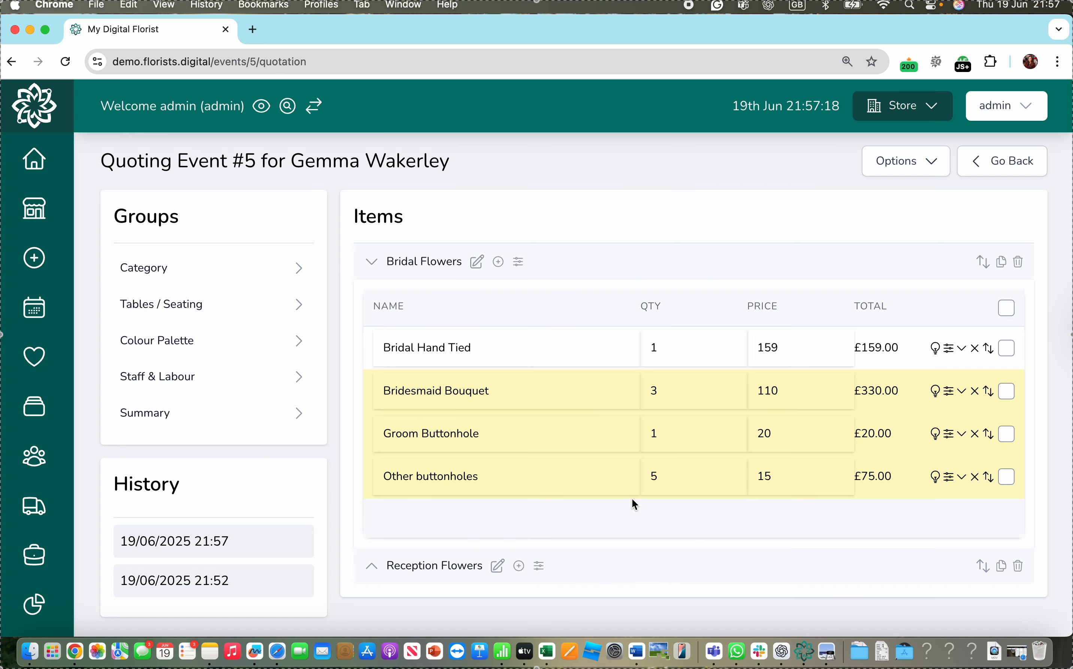
- Expand the Reception Flowers category, and review the saved Bridal Hand Tied details before collapsing them again
click(373, 569)
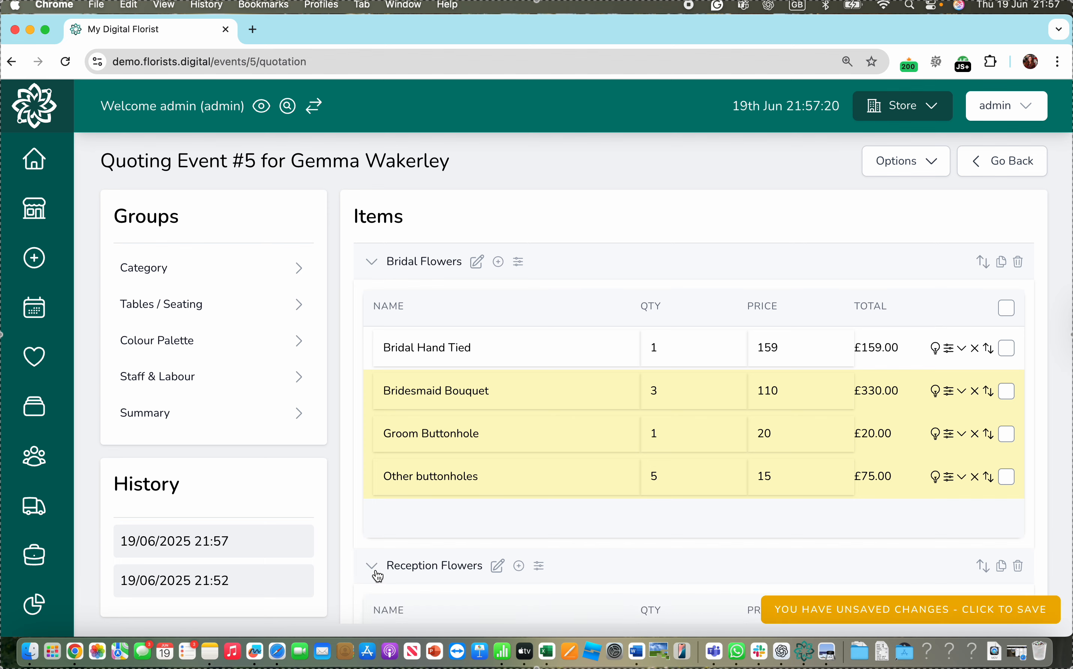
scroll(578, 592, down, 2)
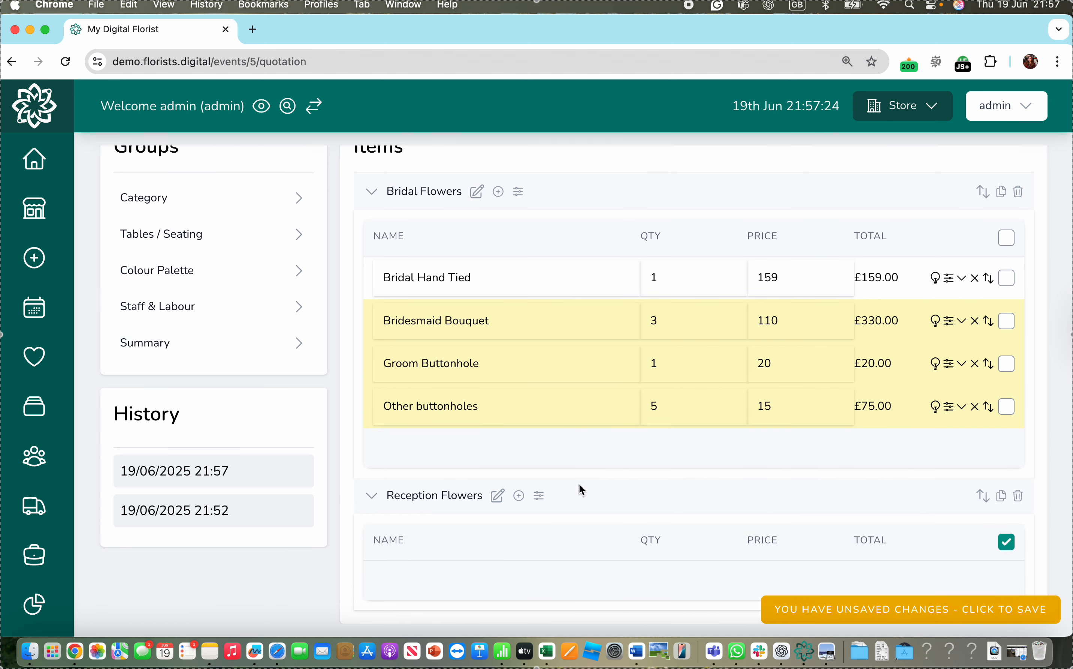
click(962, 279)
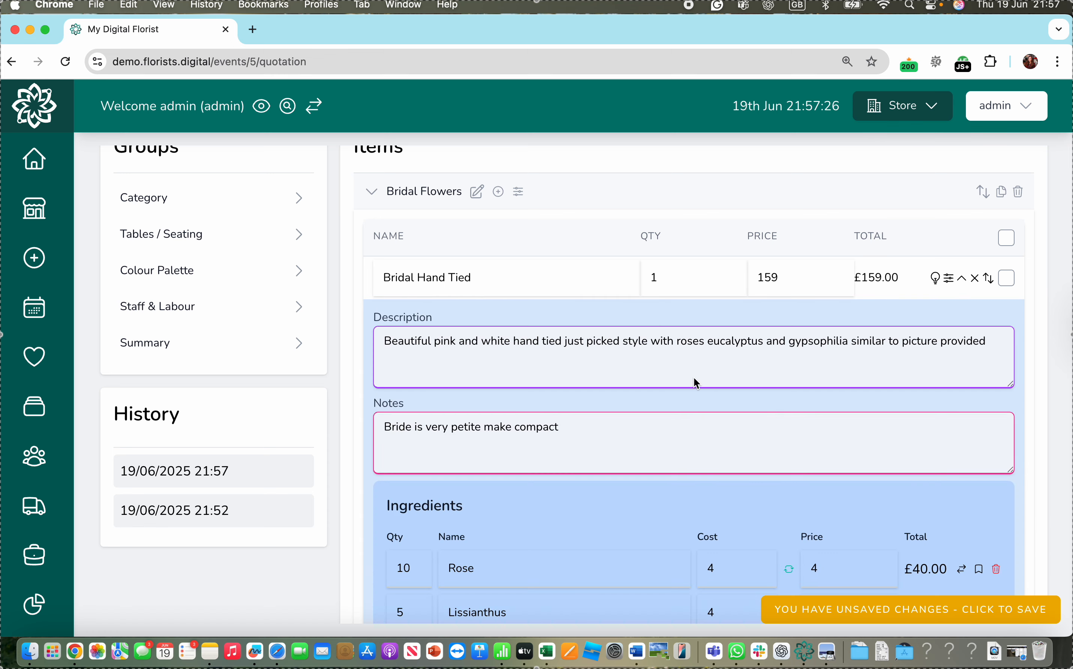
scroll(591, 526, down, 5)
scroll(592, 522, up, 7)
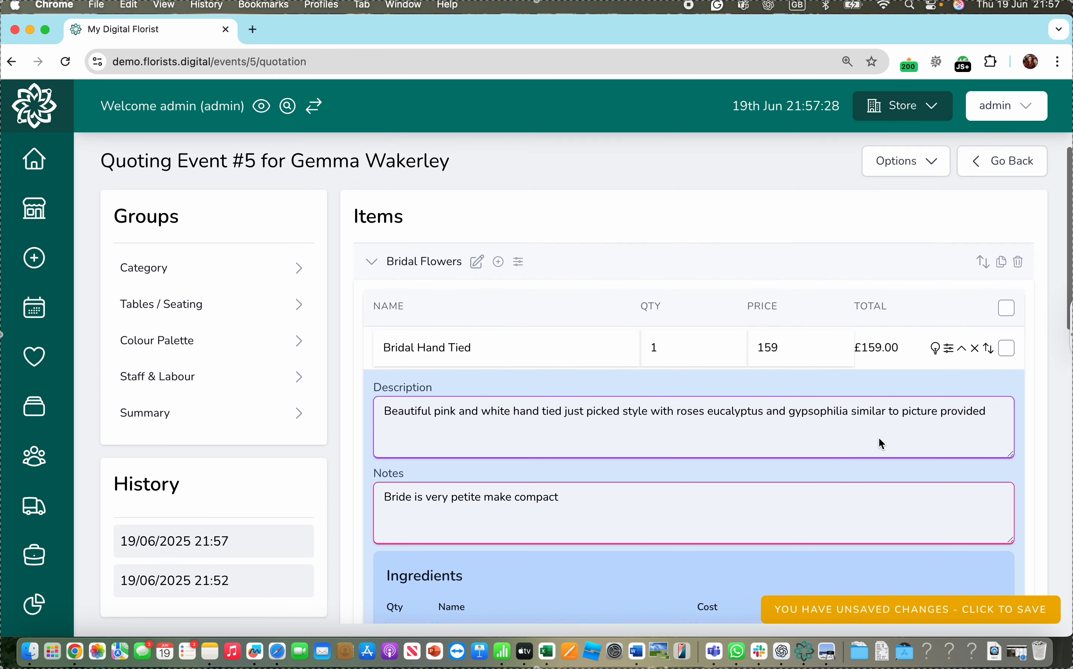
click(963, 348)
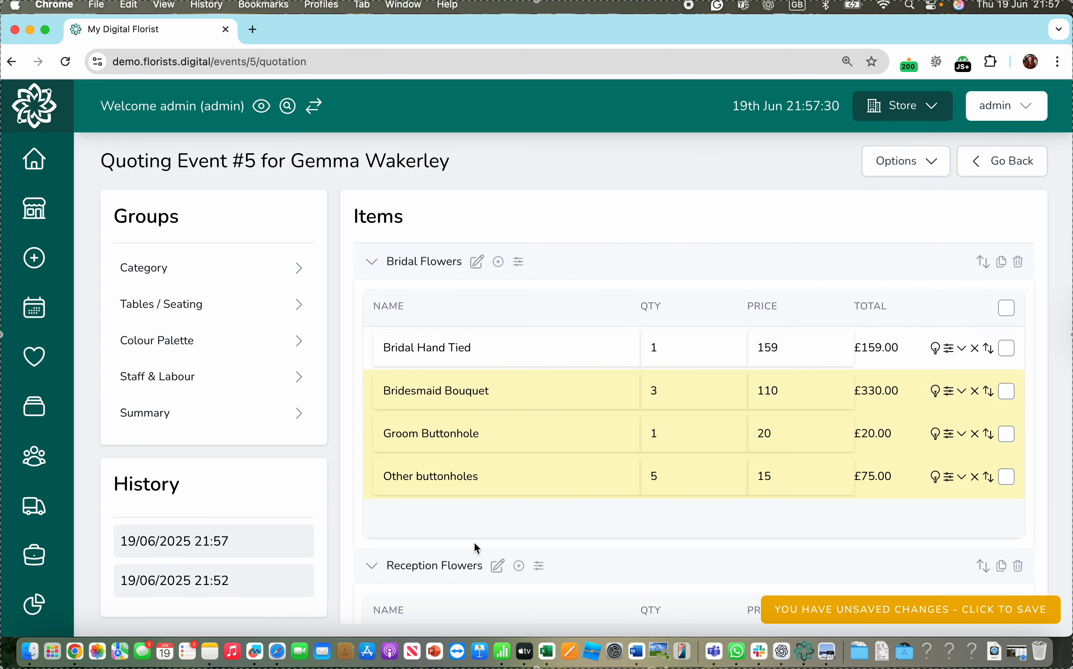
- Select all Bridal Flowers items and view the bulk actions available for them without applying any
scroll(476, 548, down, 2)
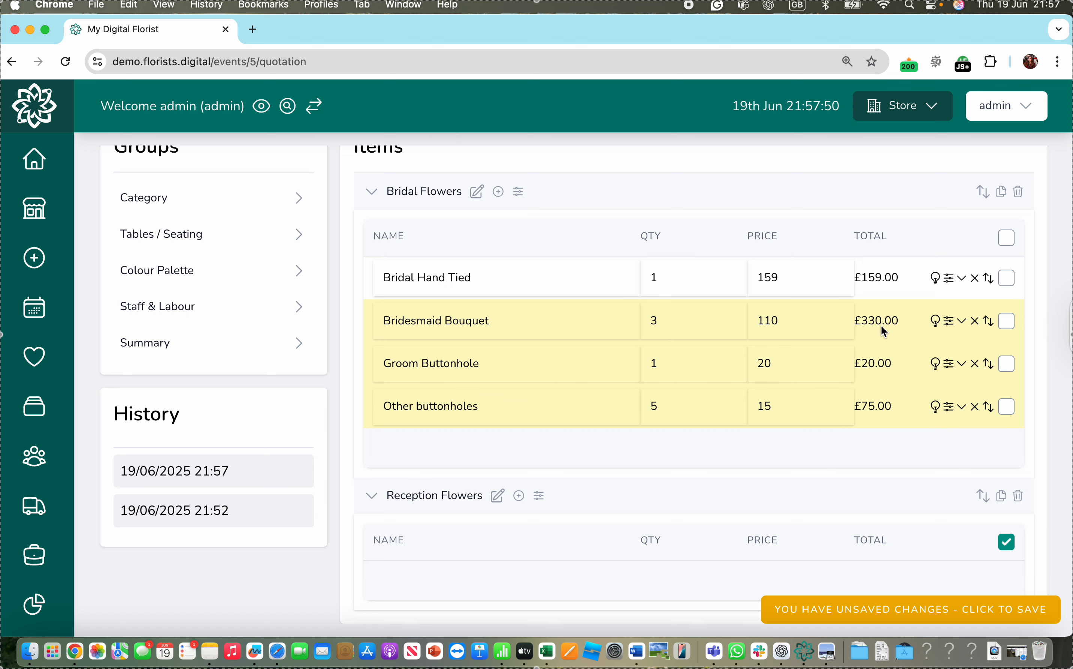
click(1007, 238)
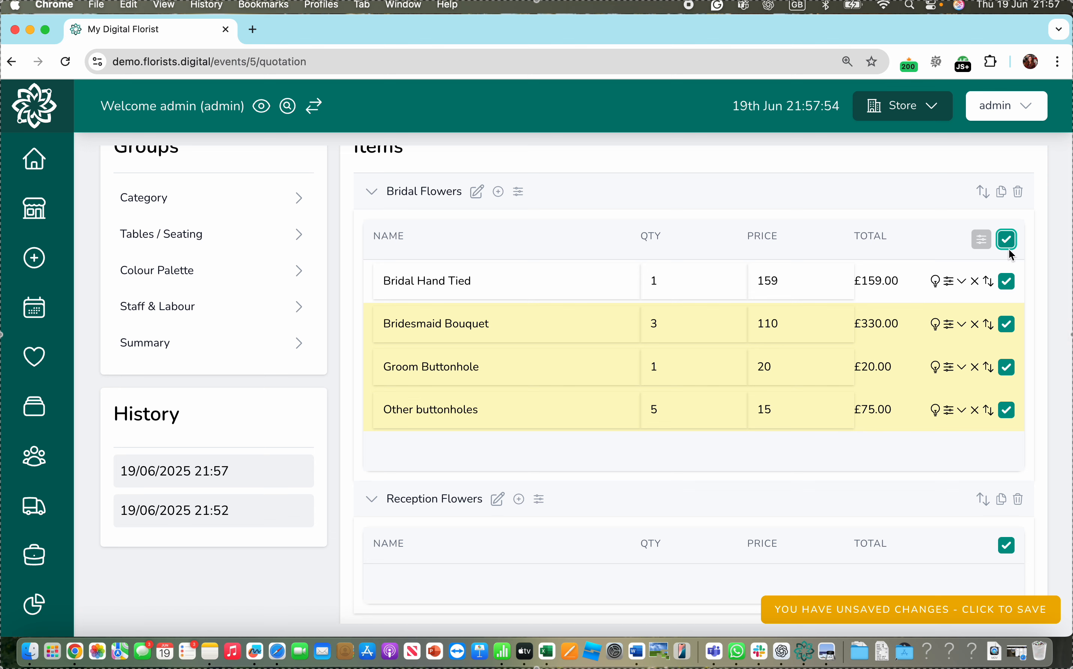
click(1007, 240)
click(1007, 240)
click(982, 240)
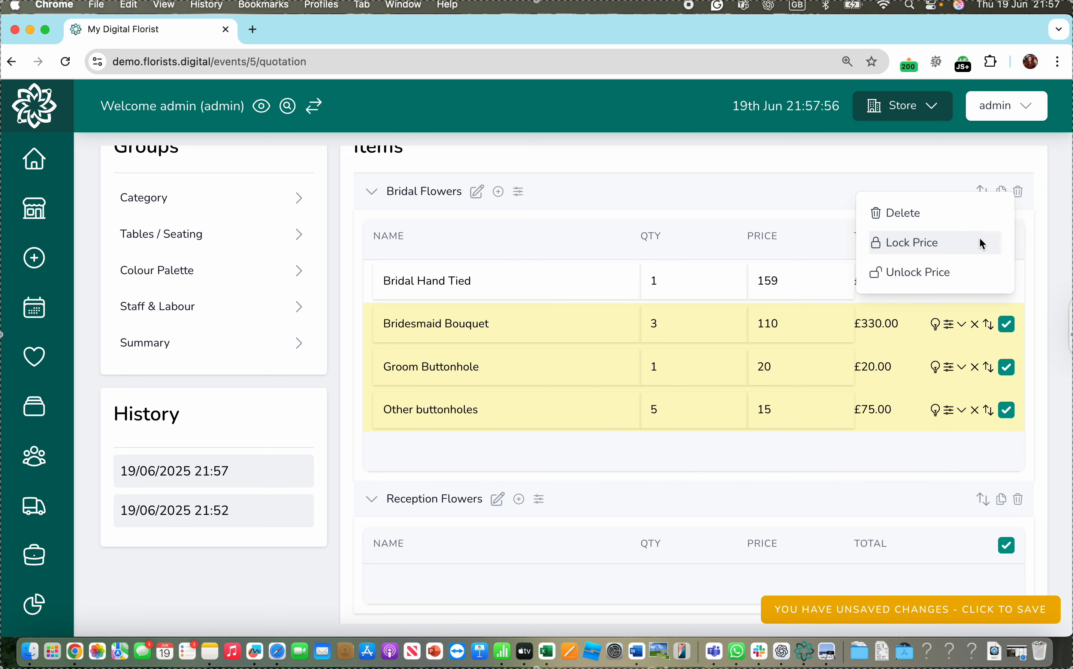
click(1041, 334)
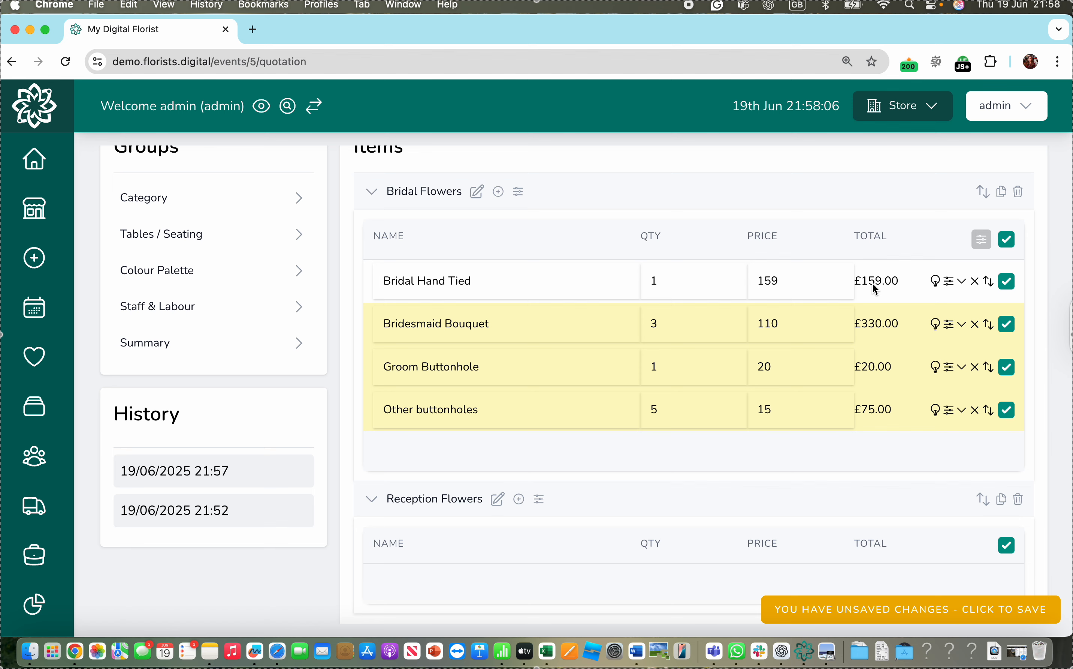
- Add a custom ingredient named "rose" to the Bridesmaid Bouquet recipe, with a cost of 3 and a price of 3
click(962, 323)
scroll(606, 447, down, 4)
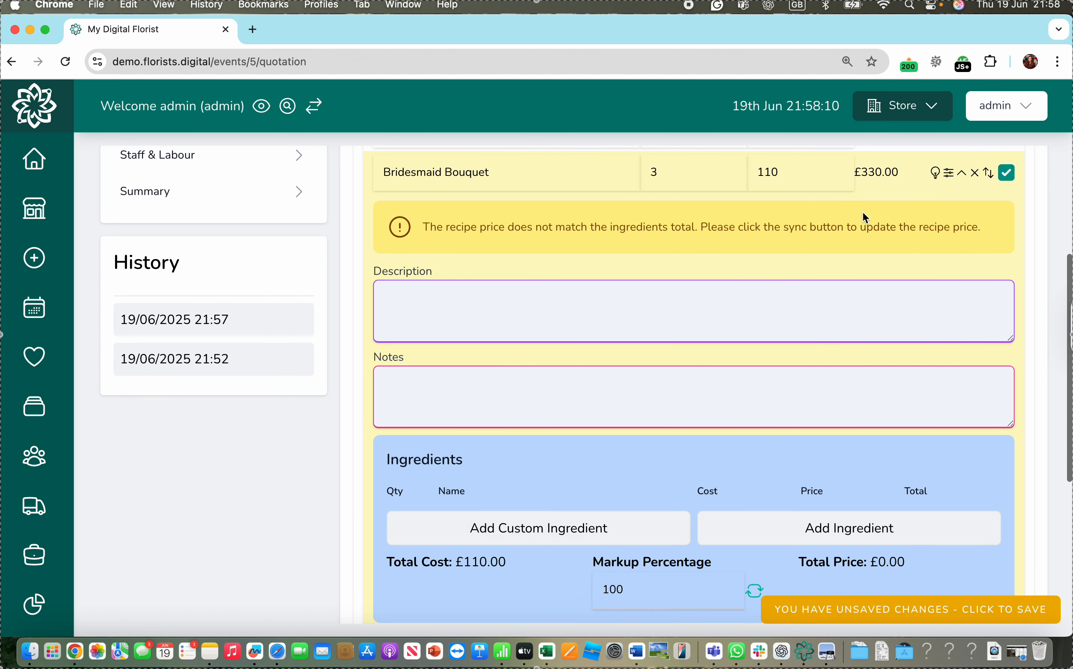
scroll(629, 440, down, 3)
scroll(629, 439, up, 1)
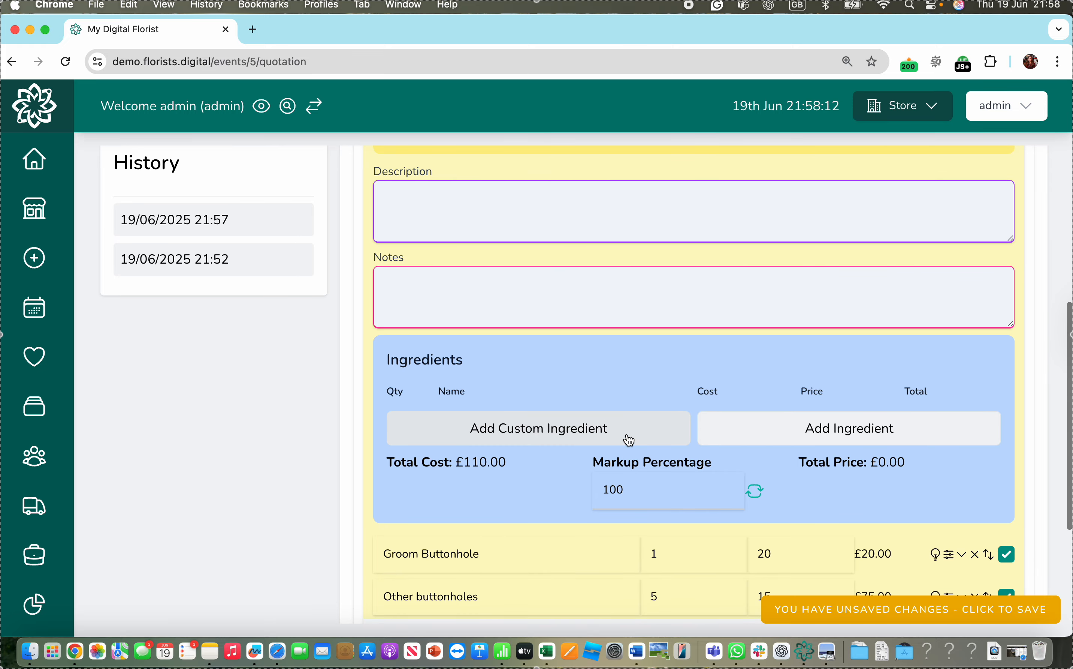
click(630, 439)
click(569, 449)
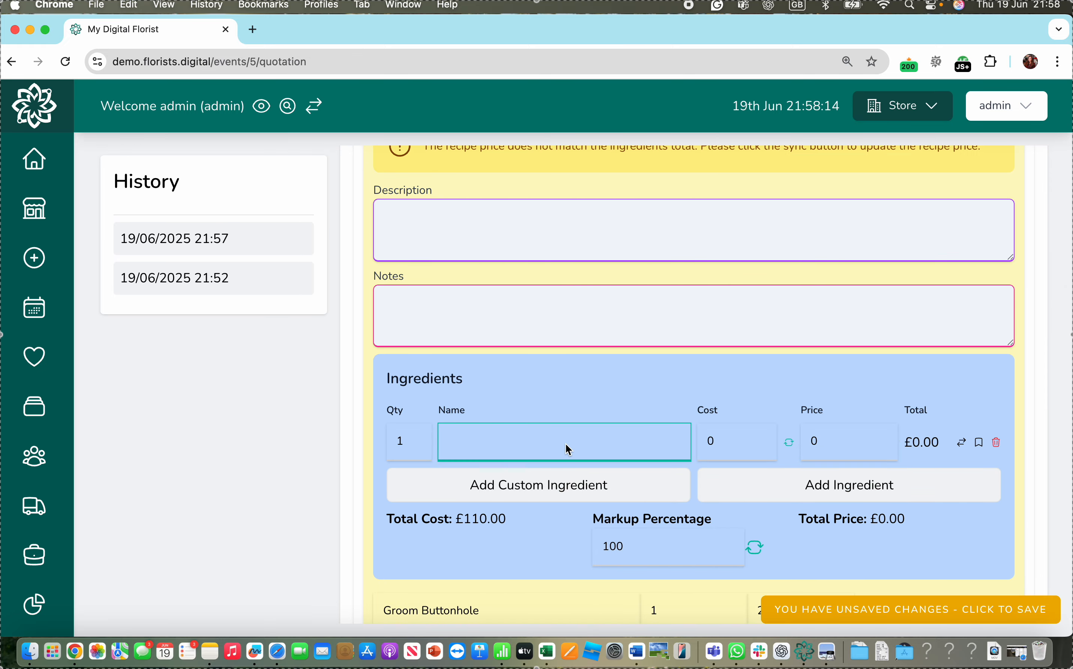
text(rose)
click(712, 440)
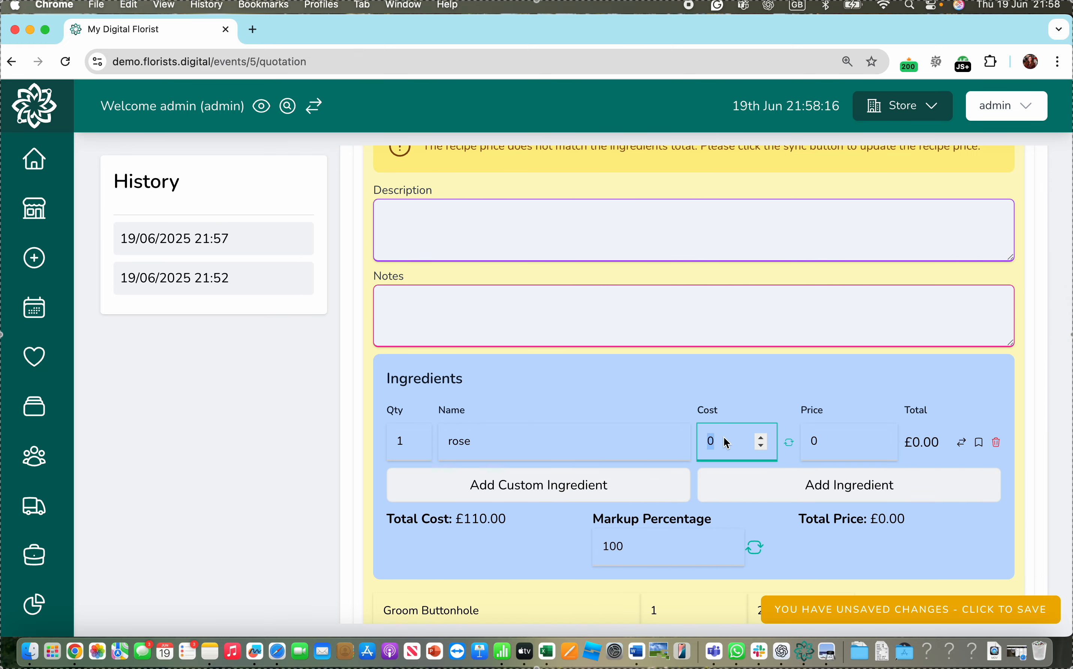
text(3)
click(840, 440)
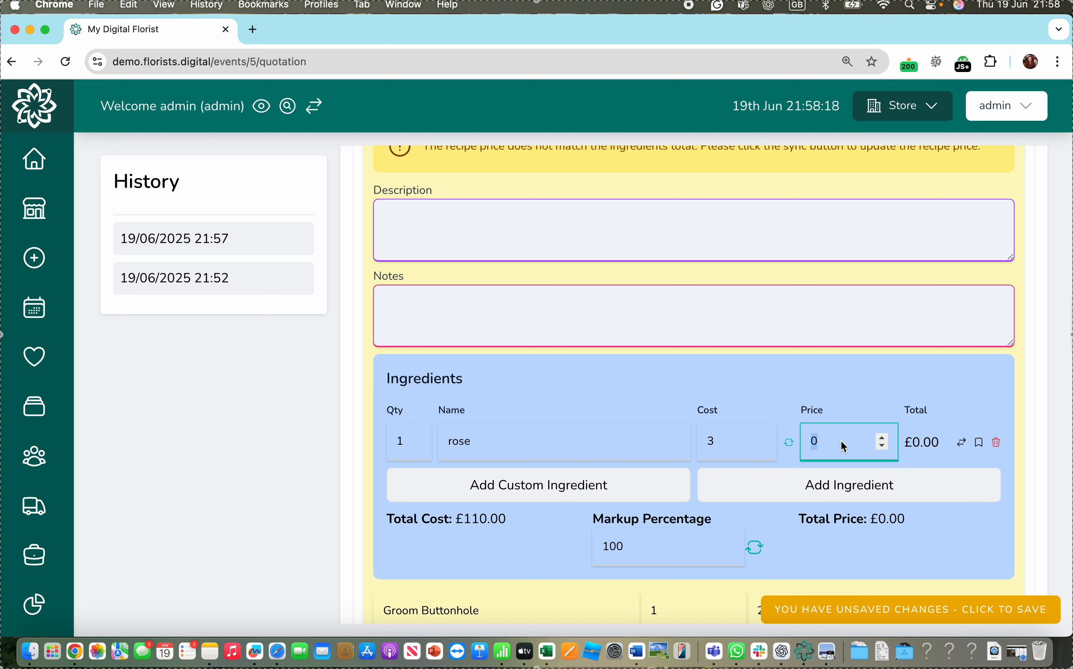
text(3)
click(789, 564)
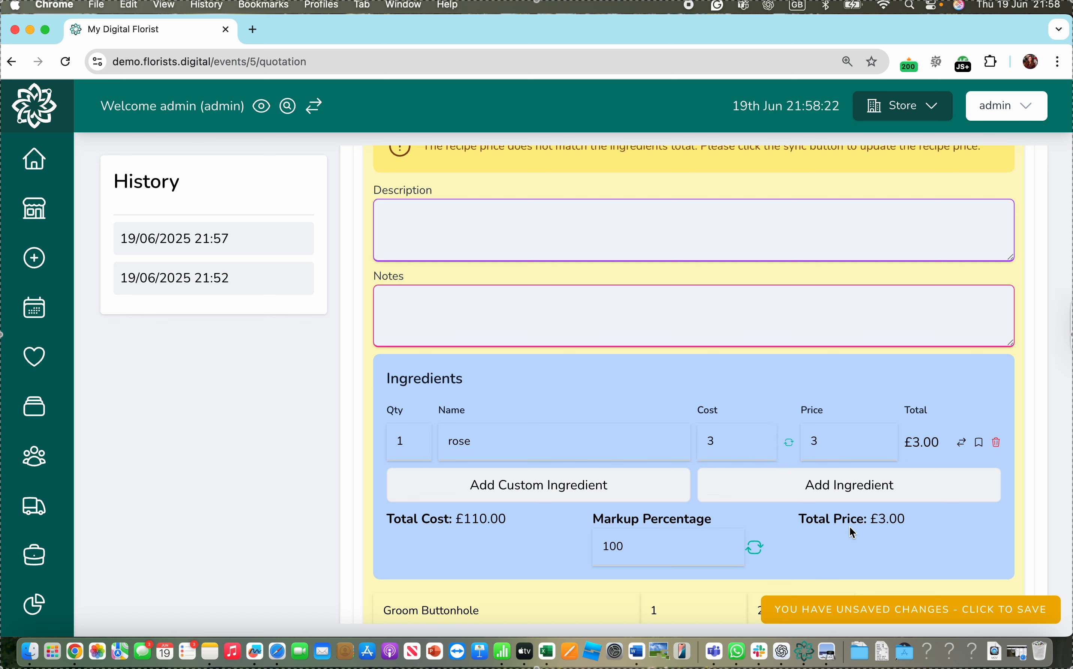
- Set the quantity of the rose ingredient in the Bridesmaid Bouquet recipe to 10
double_click(402, 443)
text(19)
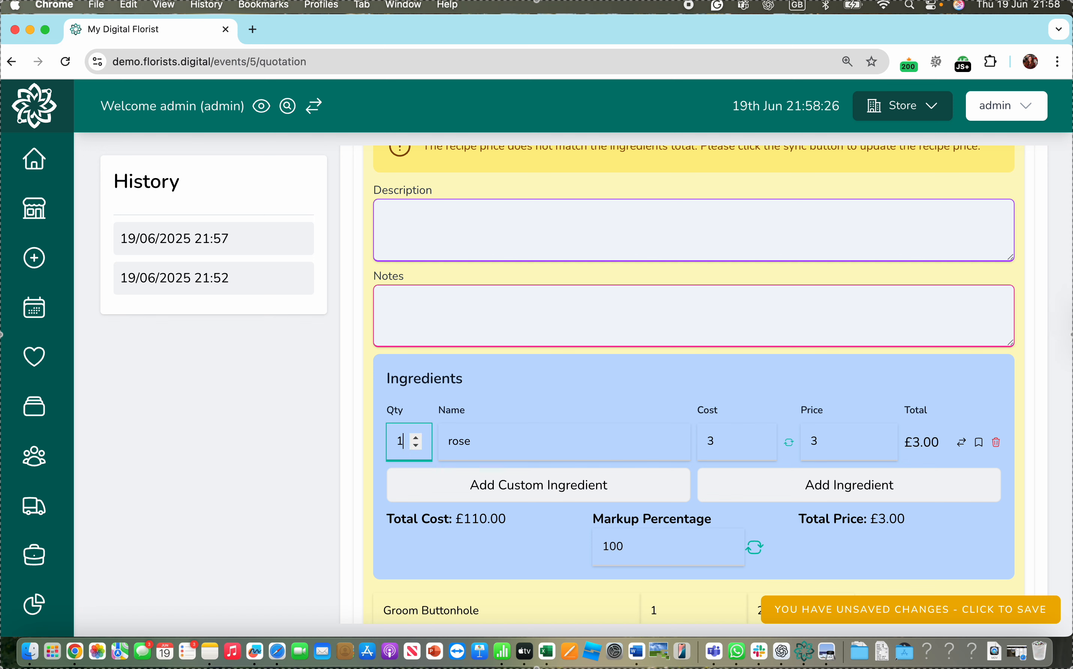
key(BackSpace)
text(0)
click(845, 539)
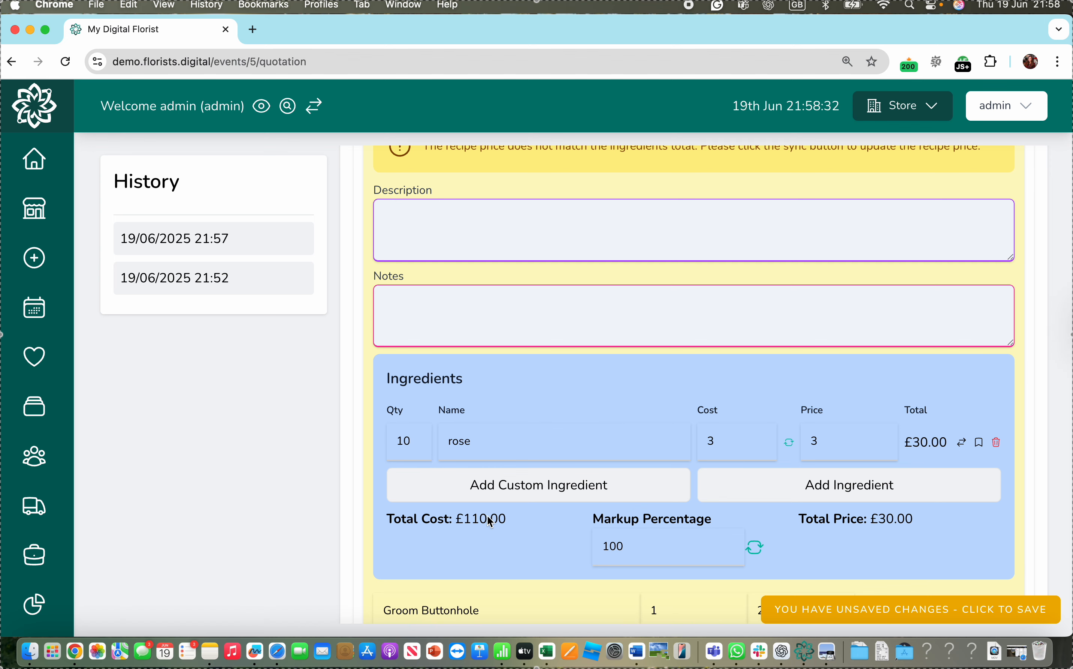
- Compare the expanded details of the Bridal Hand Tied and Bridesmaid Bouquet items, collapsing each one after viewing
scroll(489, 519, up, 7)
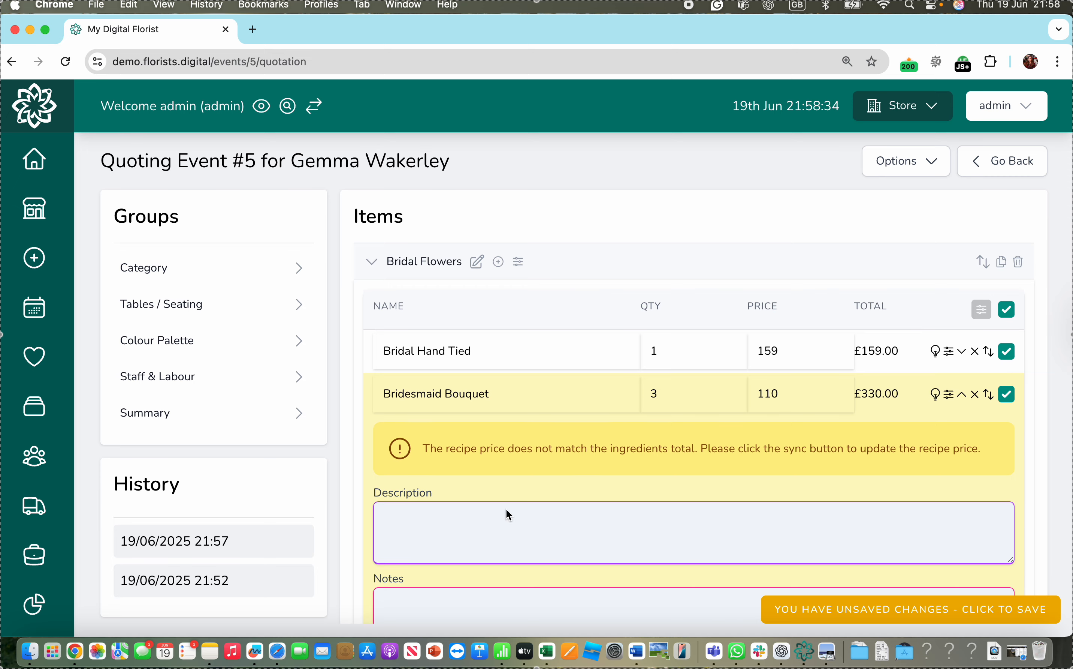
click(963, 394)
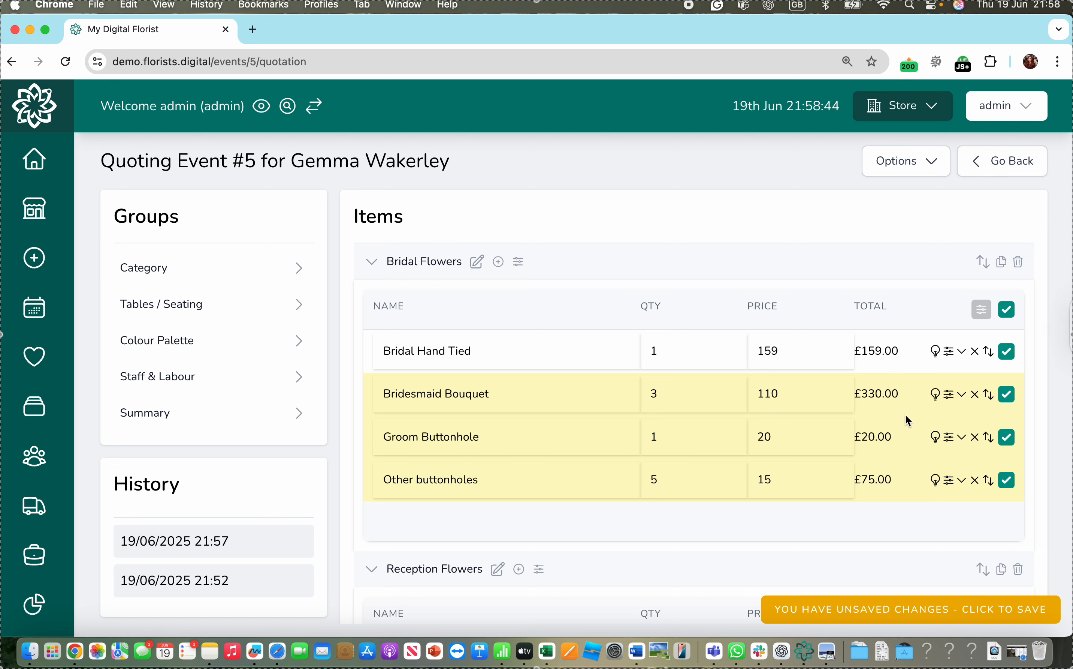
click(962, 351)
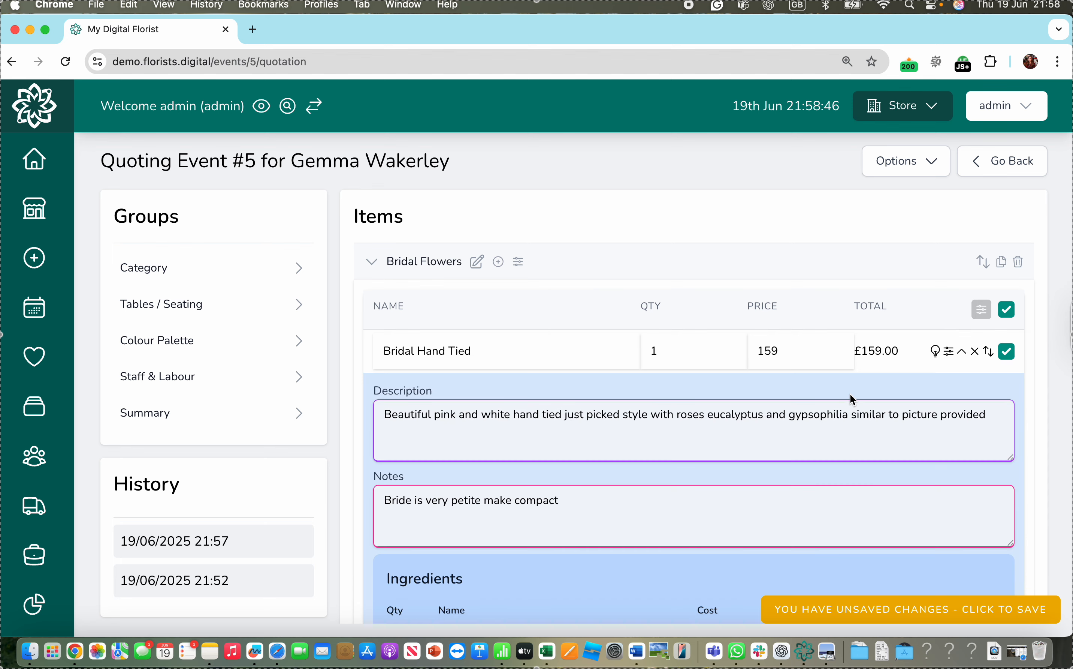
click(962, 351)
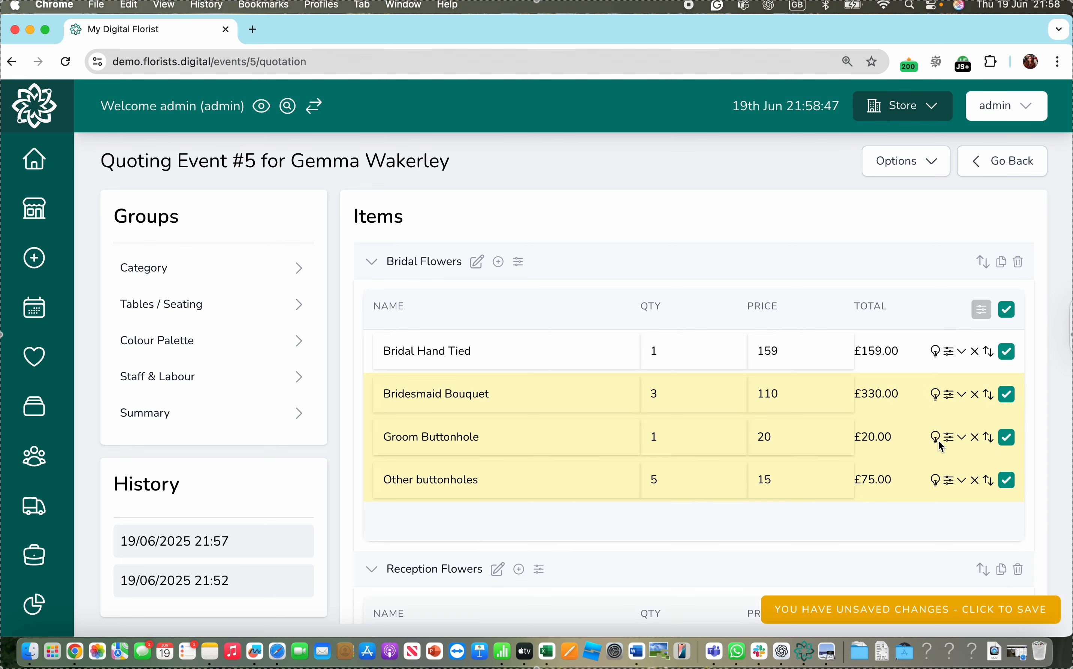
click(962, 394)
scroll(691, 536, down, 5)
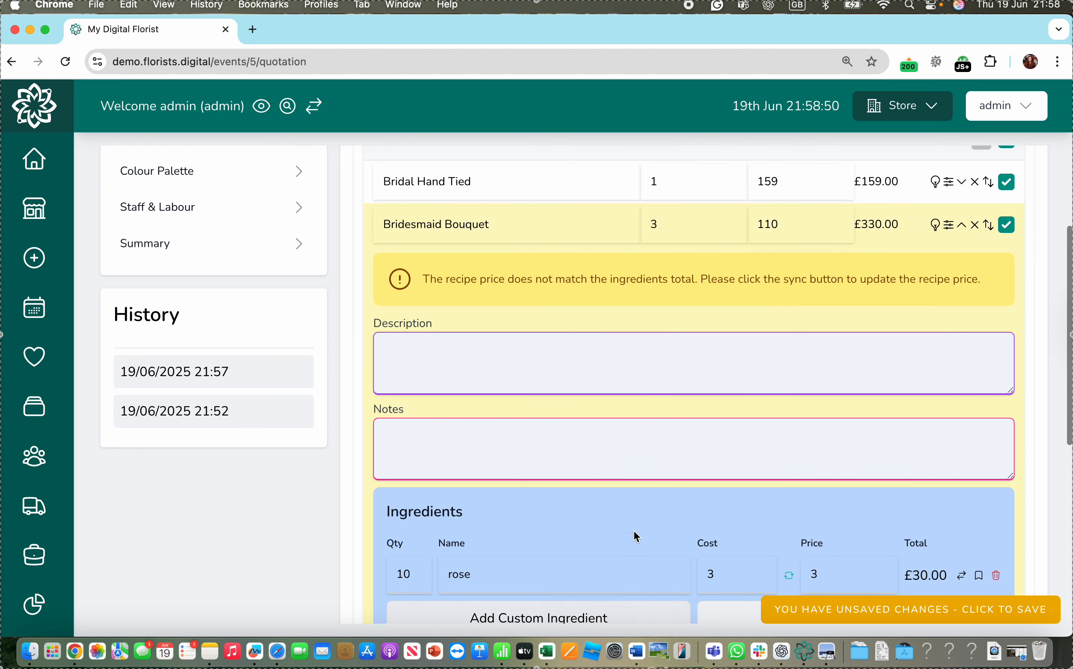
scroll(628, 568, up, 5)
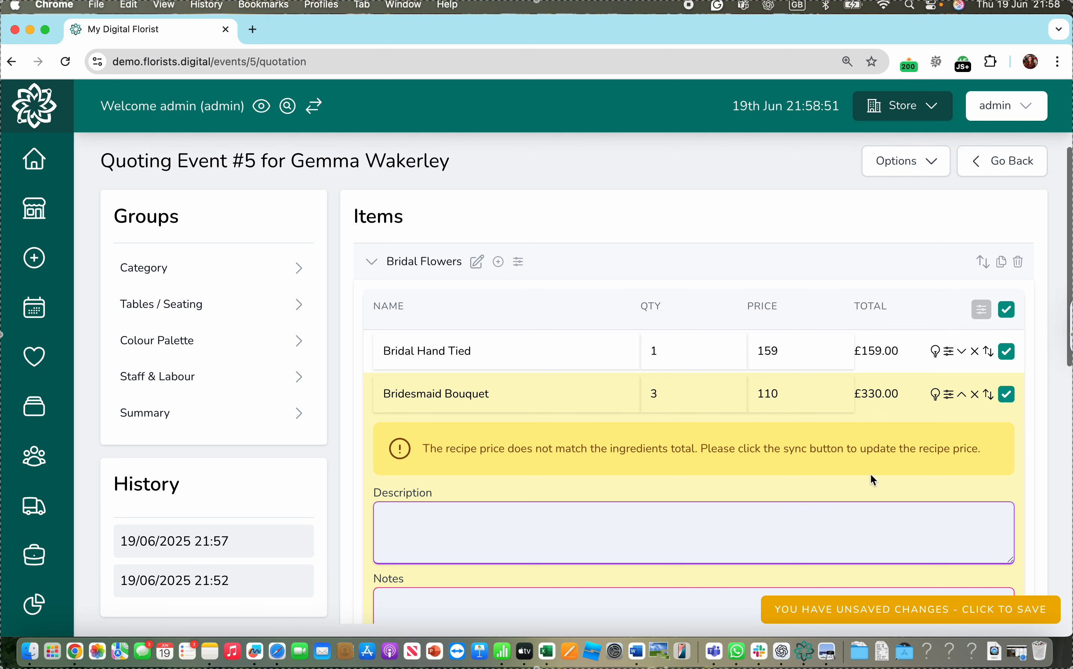
click(962, 394)
- Save the quotation changes as the admin user and return to the event's details page as admin
scroll(831, 478, down, 2)
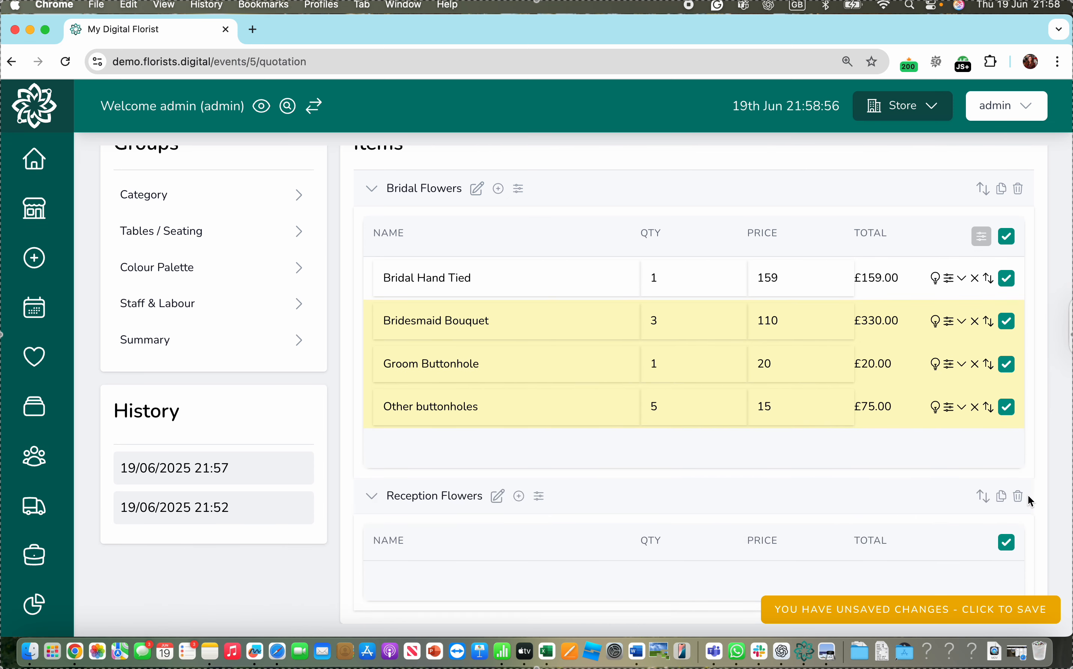
scroll(1030, 498, up, 2)
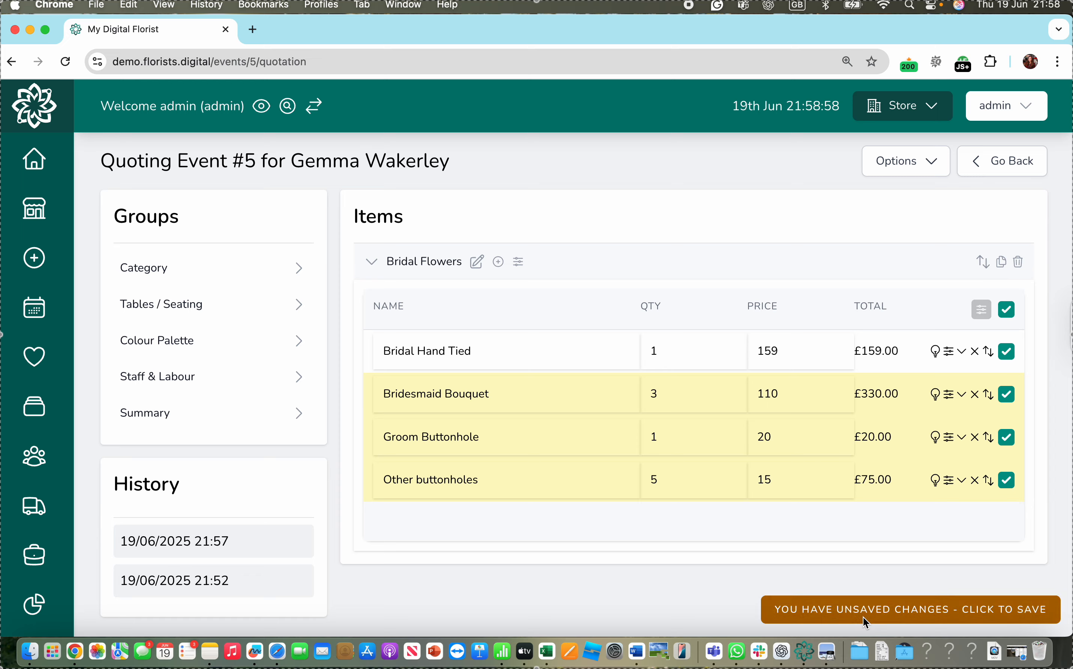
click(884, 610)
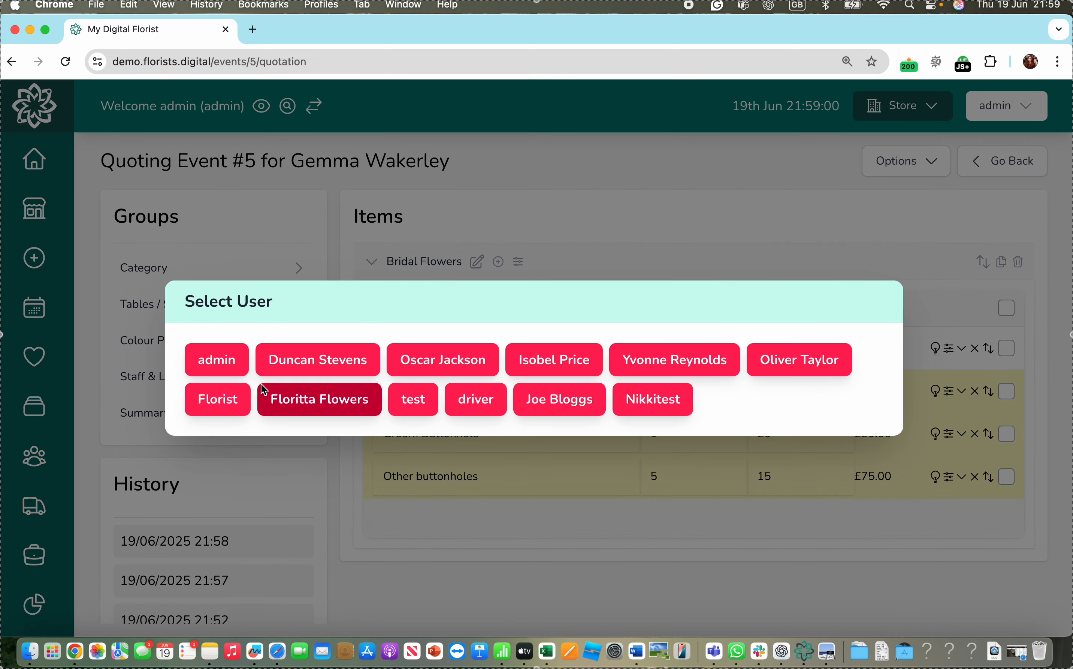
click(239, 369)
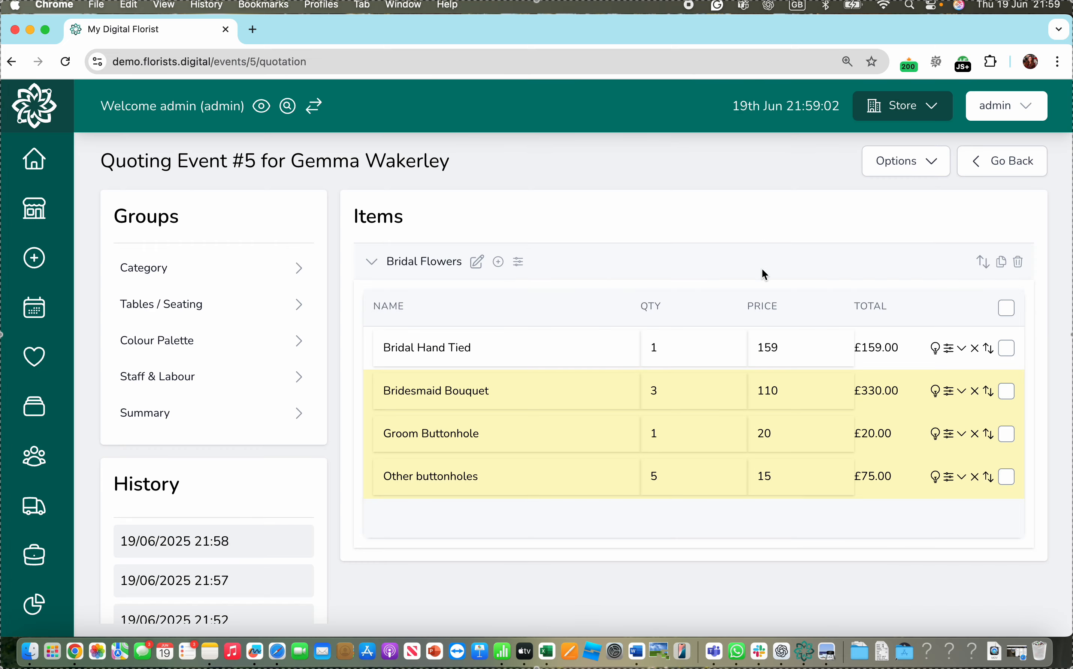
click(1000, 160)
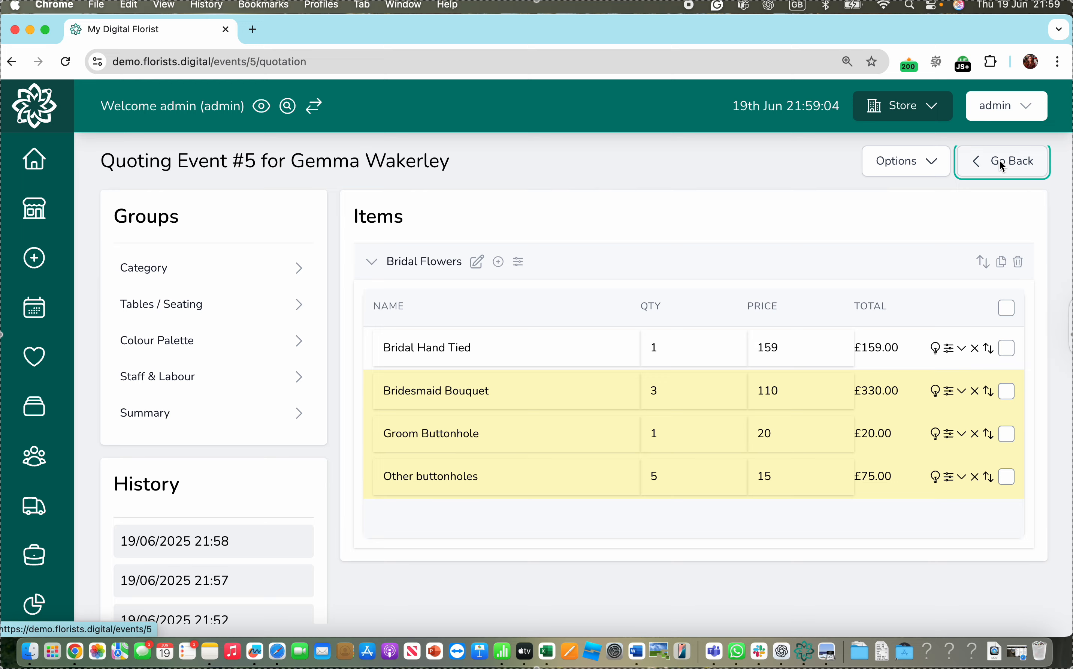
click(217, 359)
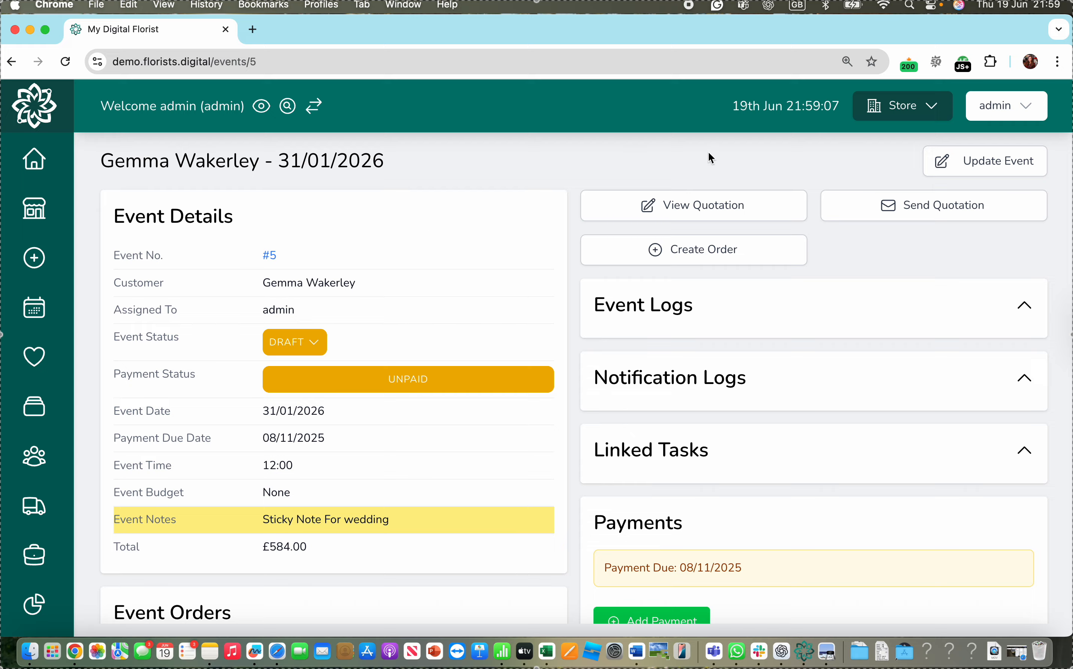
- Start sending the quotation to the customer and look over the greeting, event date, addresses and first items in the message preview
click(922, 210)
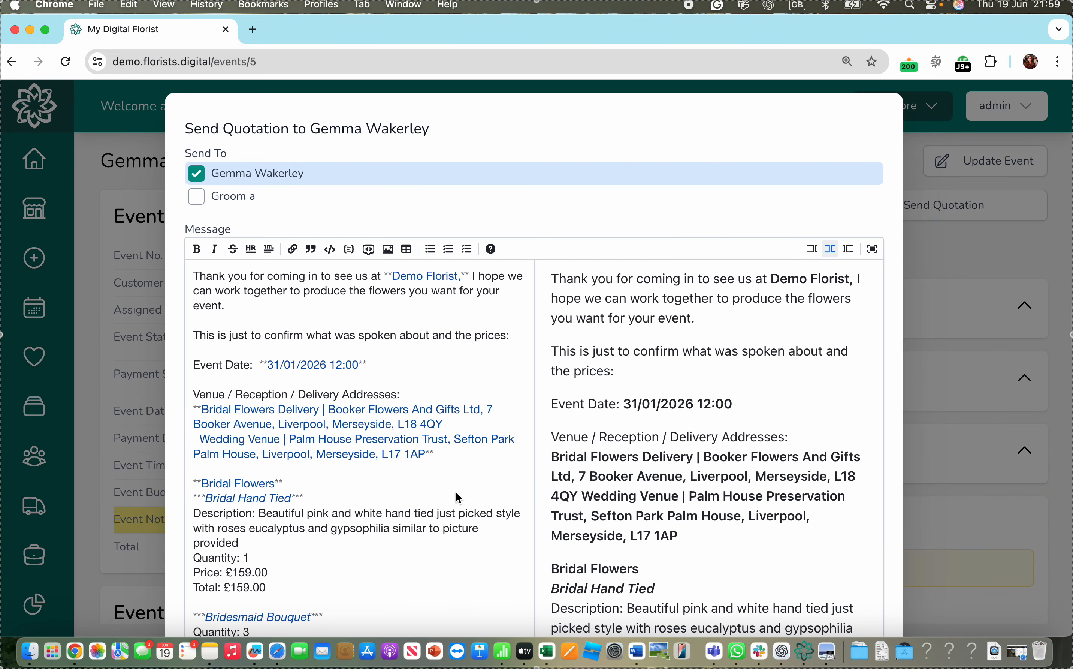
scroll(456, 494, down, 2)
scroll(456, 493, up, 2)
scroll(733, 311, down, 5)
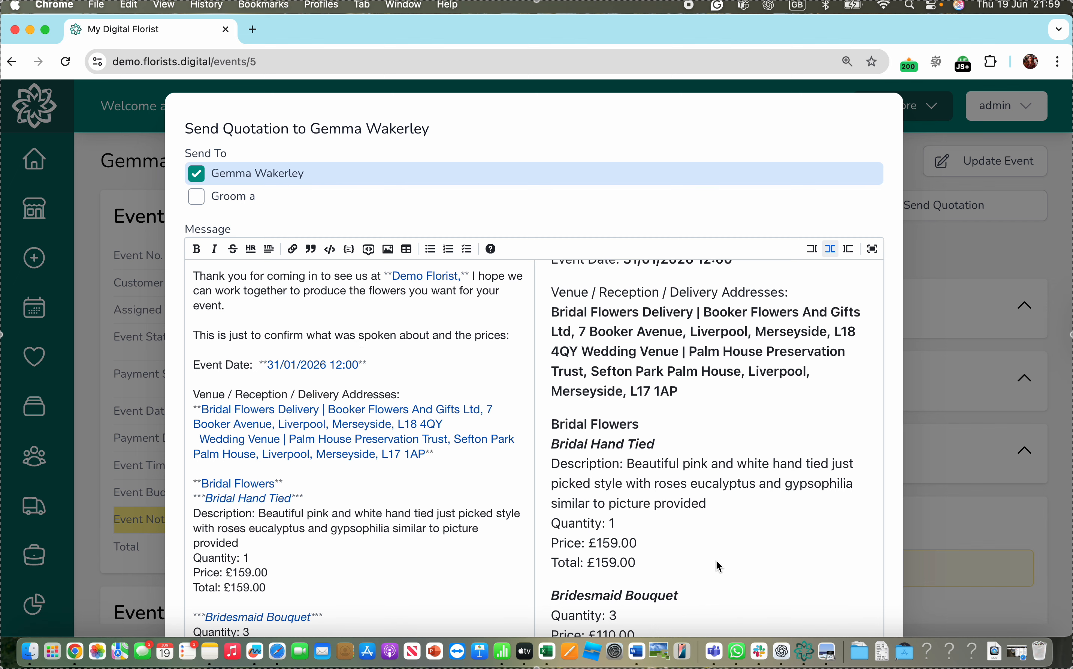
scroll(717, 560, up, 3)
scroll(717, 561, down, 5)
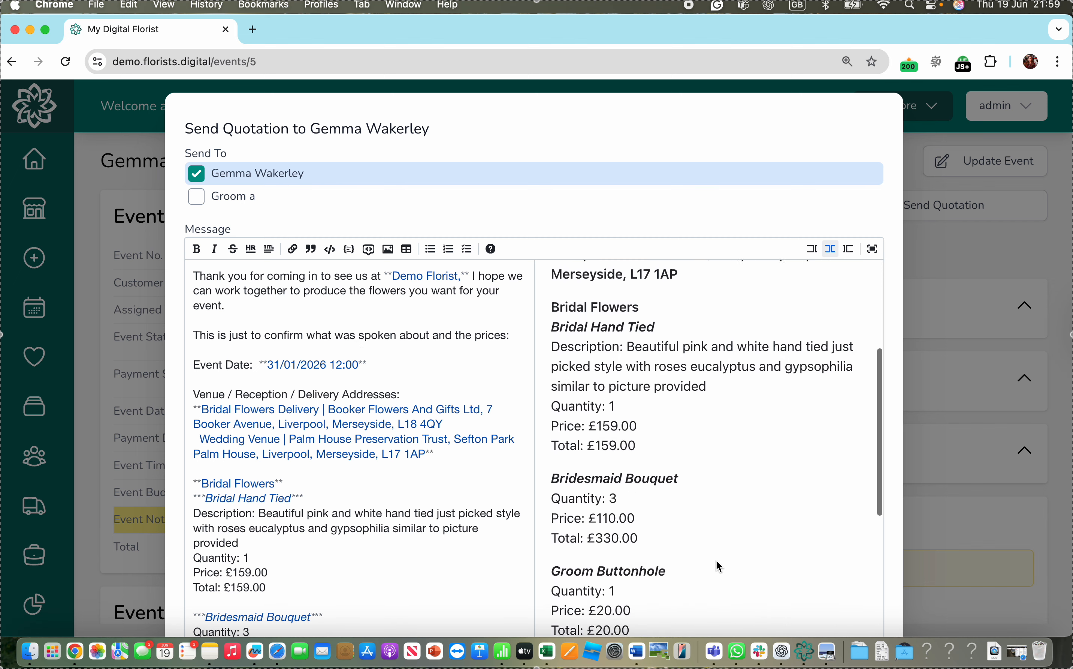
scroll(717, 561, up, 5)
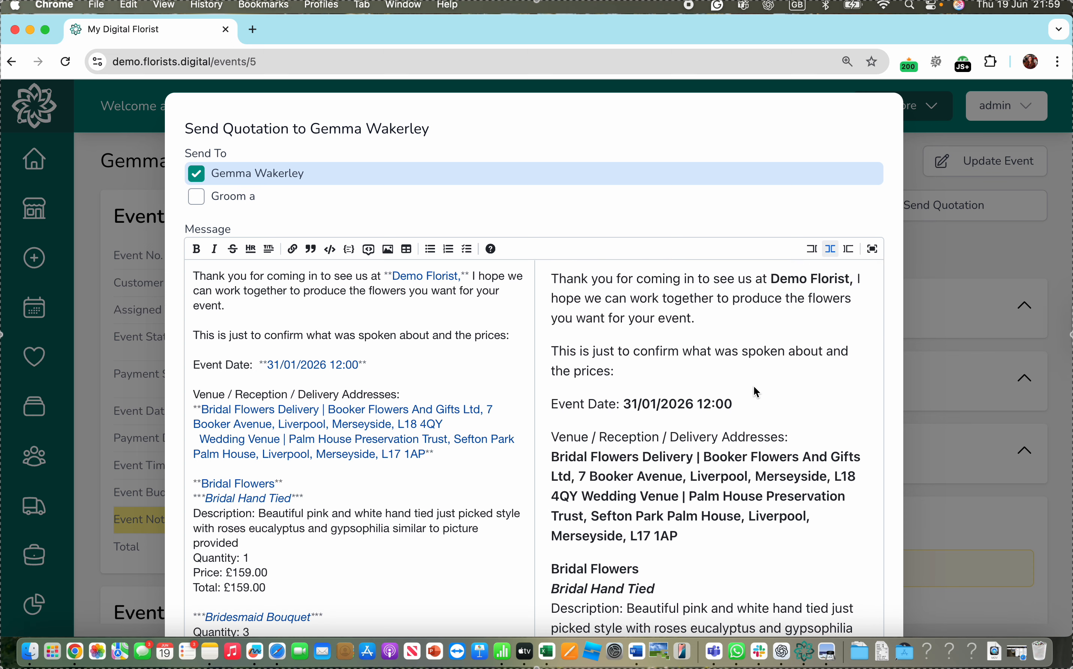
scroll(751, 394, down, 2)
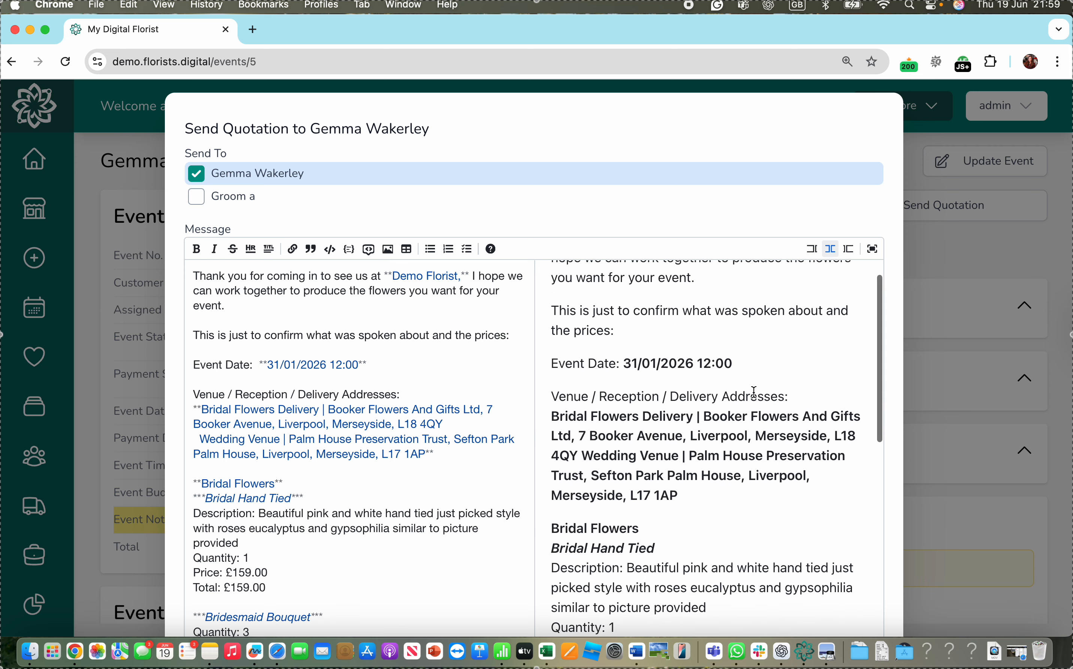
scroll(752, 394, up, 2)
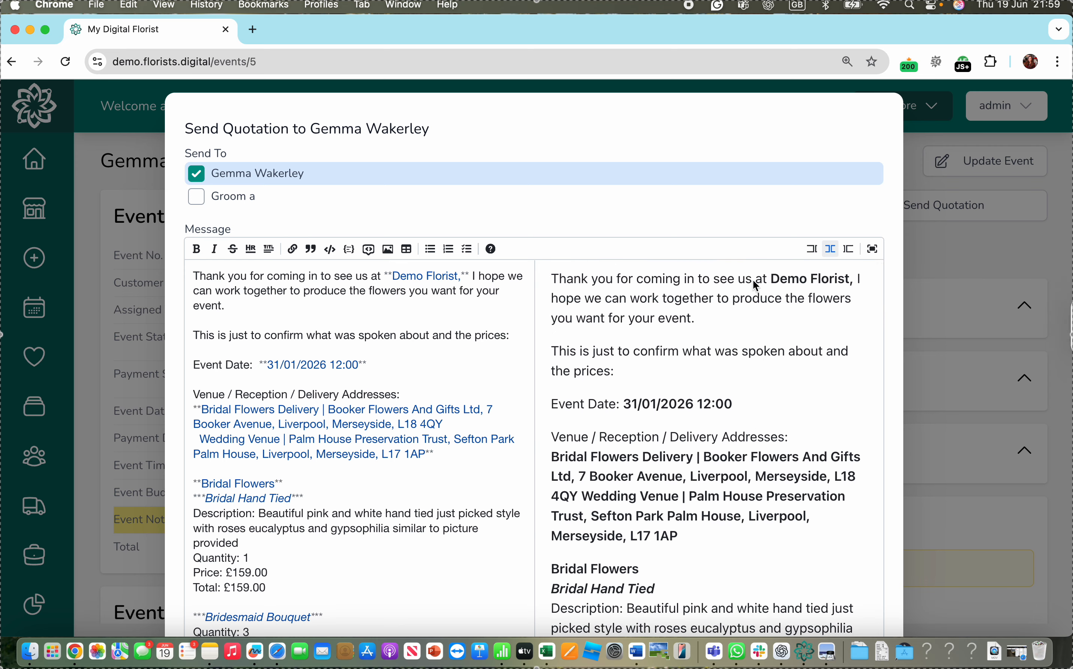
- Read through the venue addresses, itemised Bridal Flowers prices and order total in the quotation message preview
scroll(749, 391, down, 2)
scroll(750, 391, down, 1)
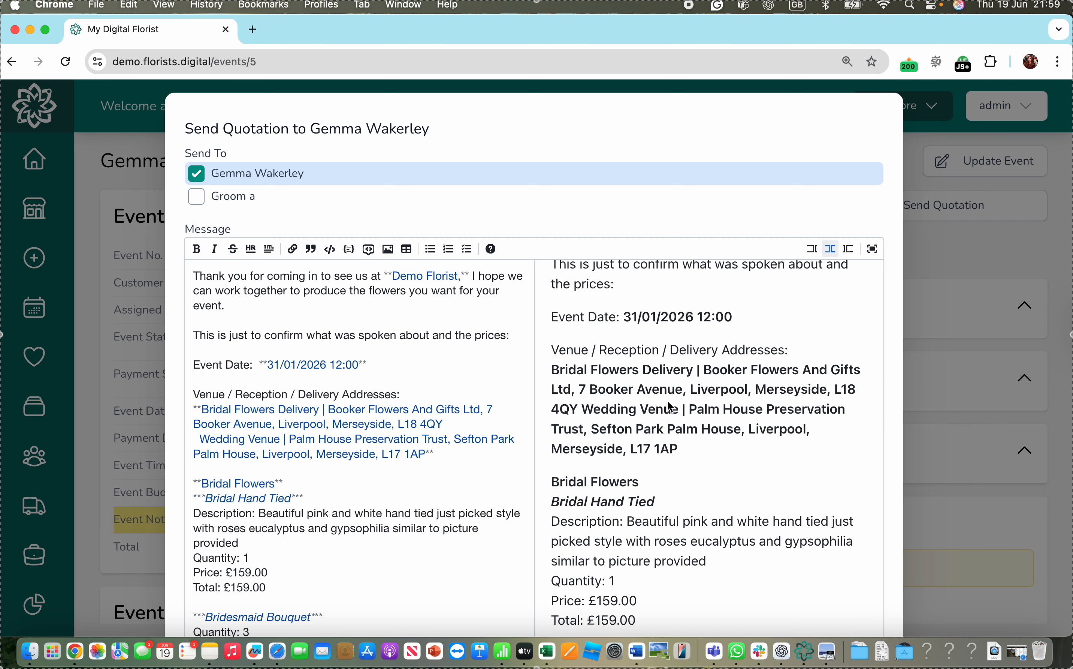
scroll(737, 472, down, 2)
scroll(736, 471, down, 2)
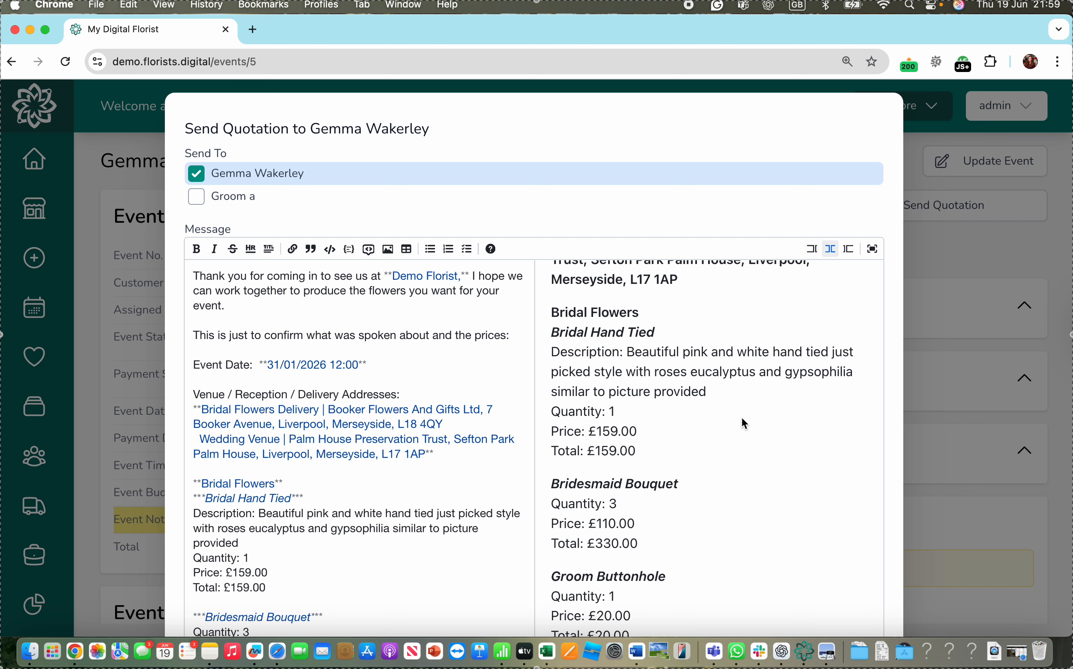
scroll(723, 484, down, 4)
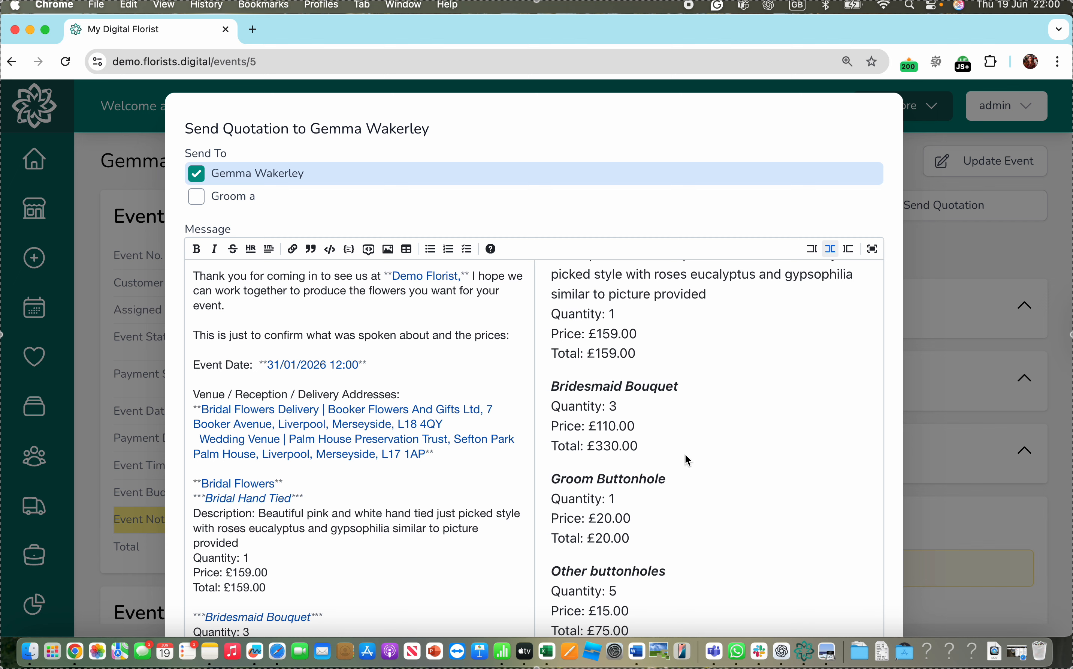
scroll(715, 472, down, 10)
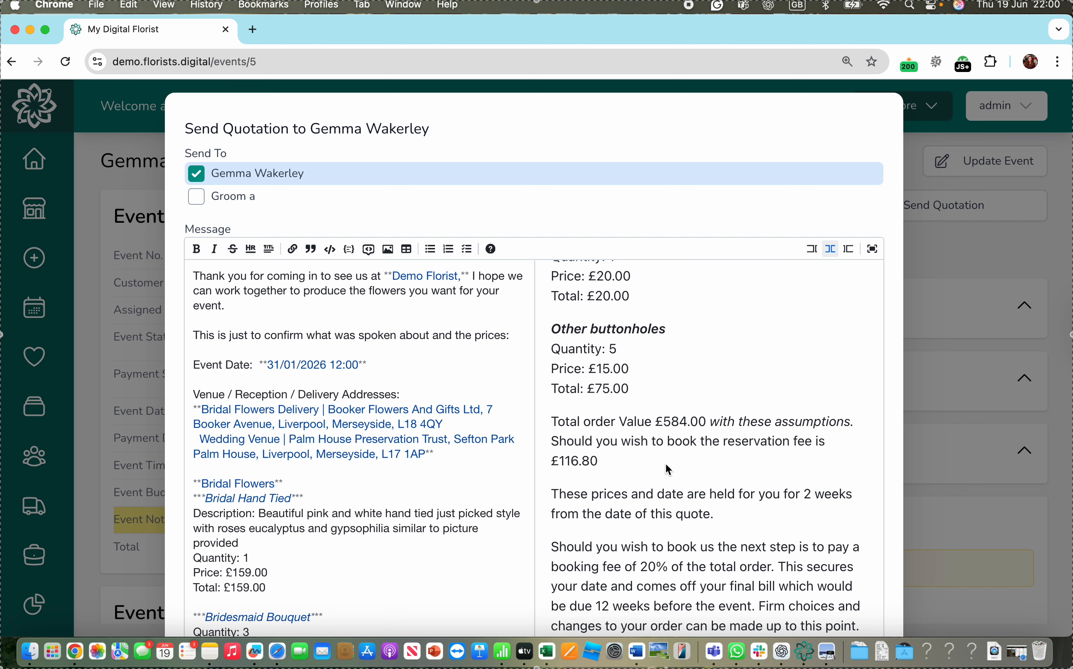
- Examine the booking fee, delivery, terms and conditions, payment and closing paragraphs of the quotation message preview
scroll(679, 458, down, 5)
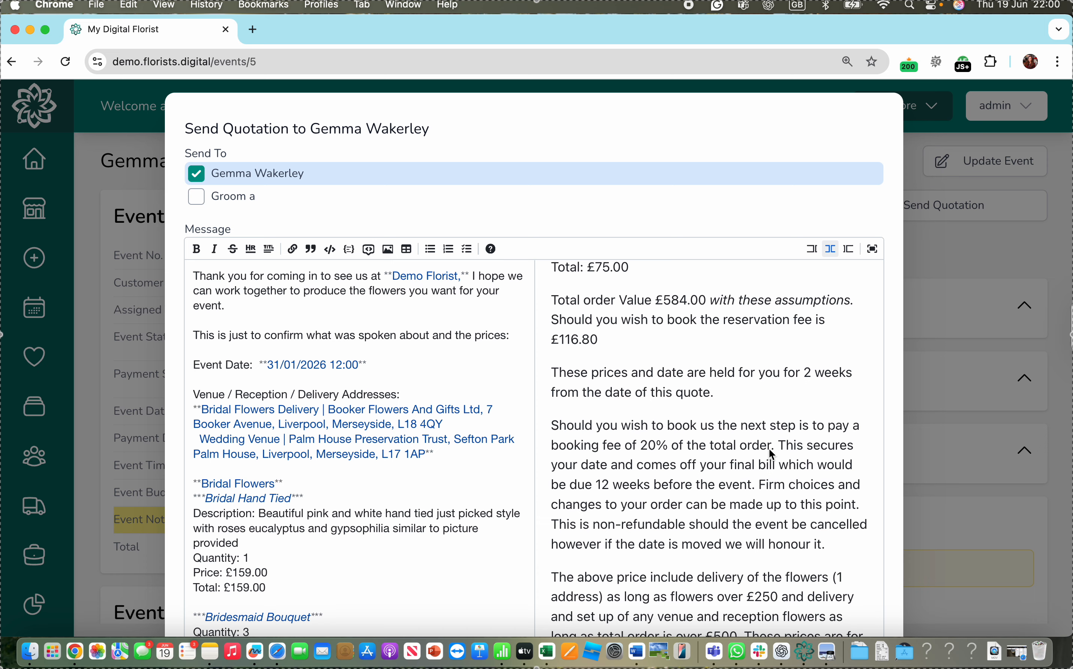
scroll(770, 449, down, 2)
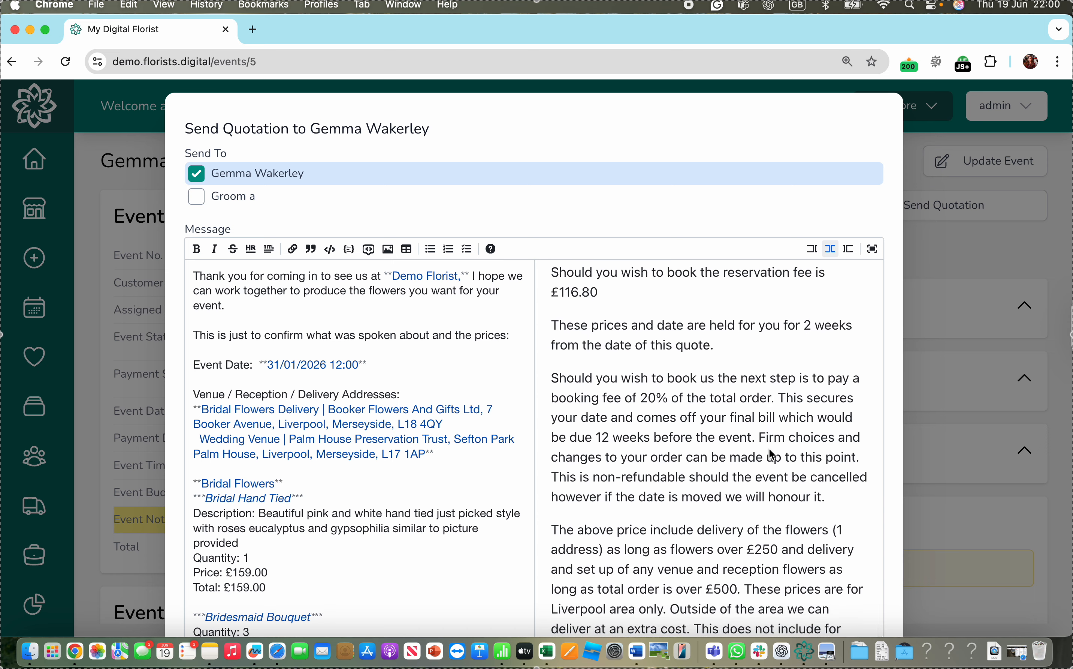
scroll(770, 449, down, 2)
scroll(769, 449, down, 1)
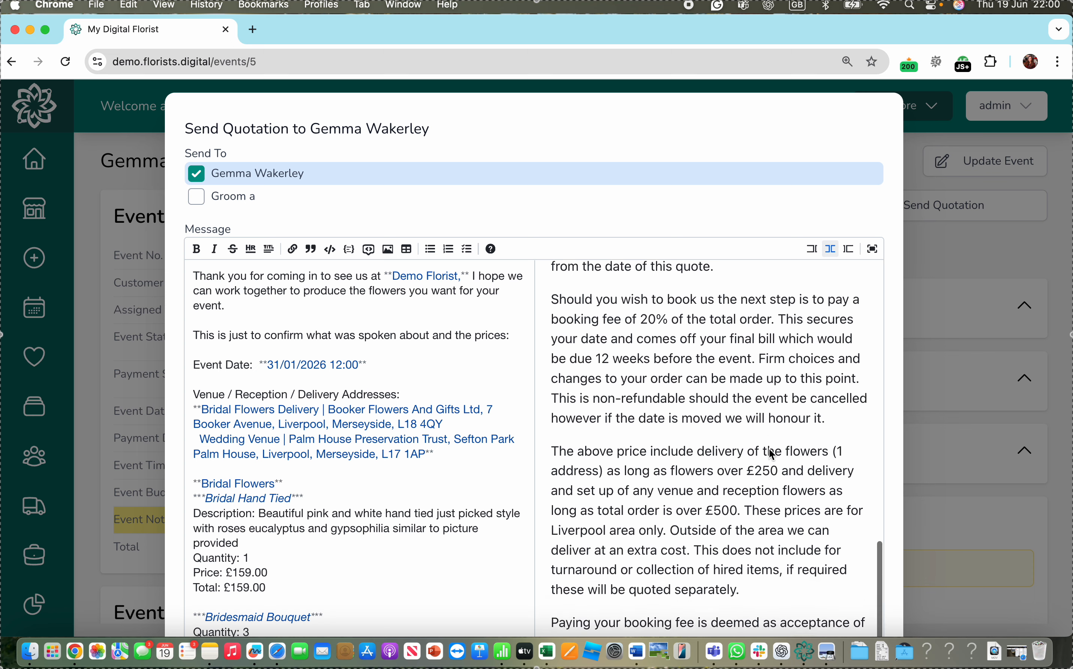
scroll(769, 449, down, 4)
scroll(770, 449, down, 2)
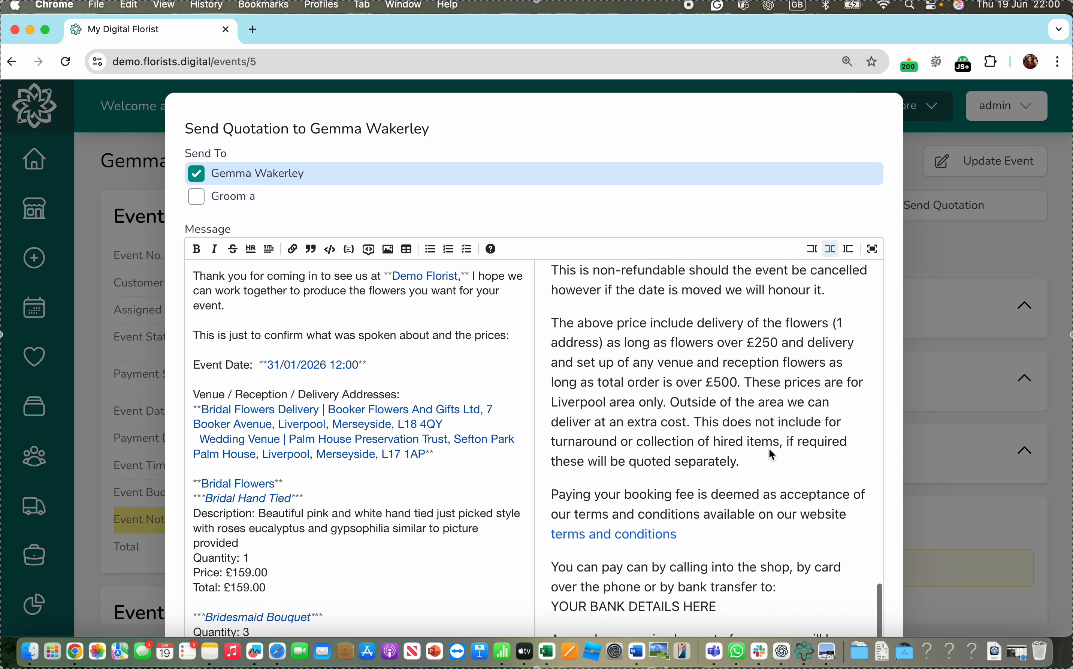
scroll(770, 449, down, 2)
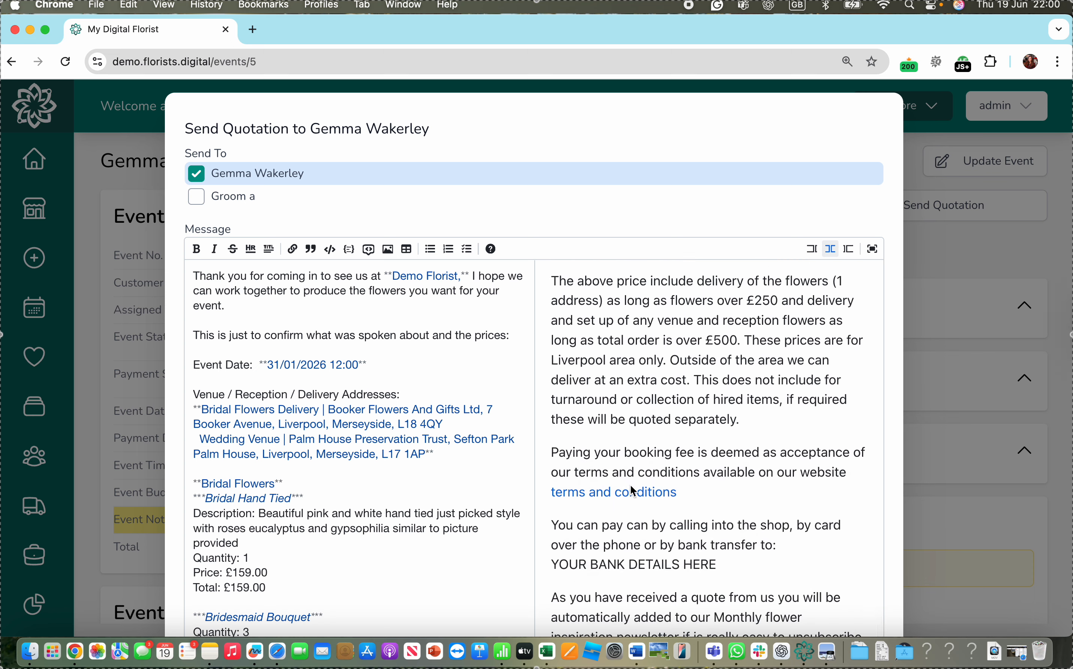
scroll(695, 500, down, 1)
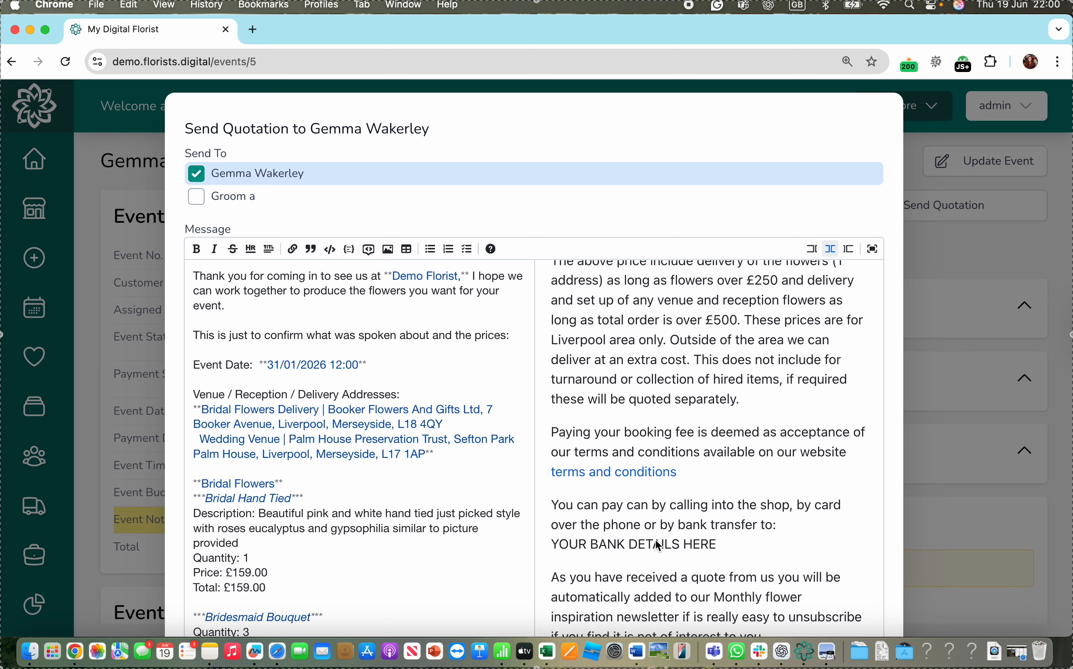
scroll(656, 540, down, 4)
scroll(655, 540, down, 4)
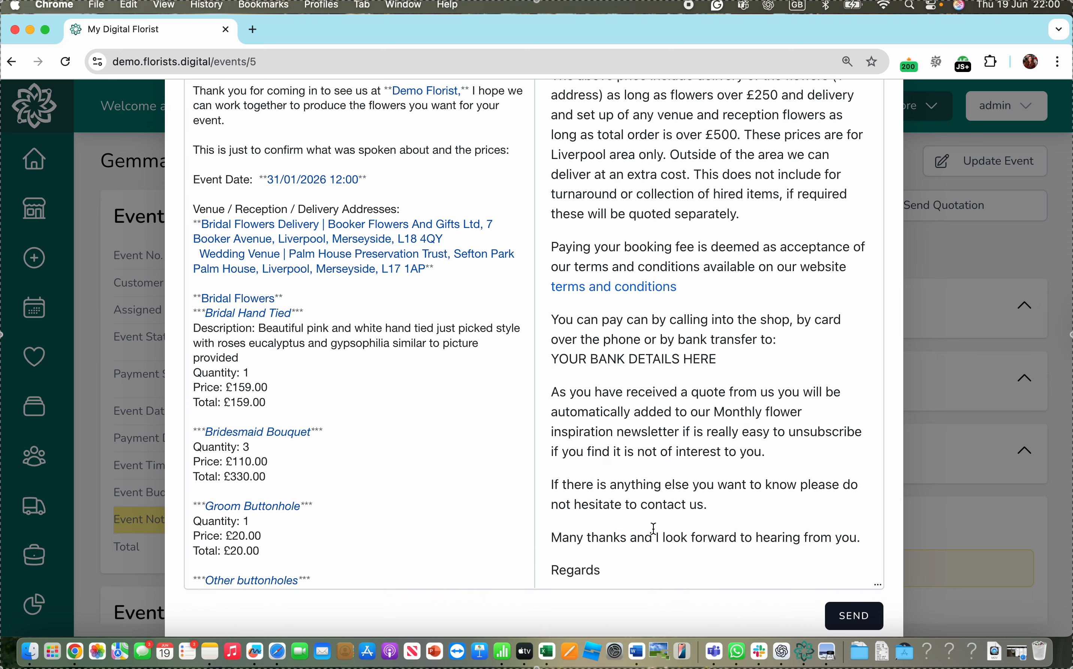
- Replace the message line "This is just to confirm what was spoken about and the prices:" with "Thank you for coming in", followed by a blank line
scroll(653, 528, up, 10)
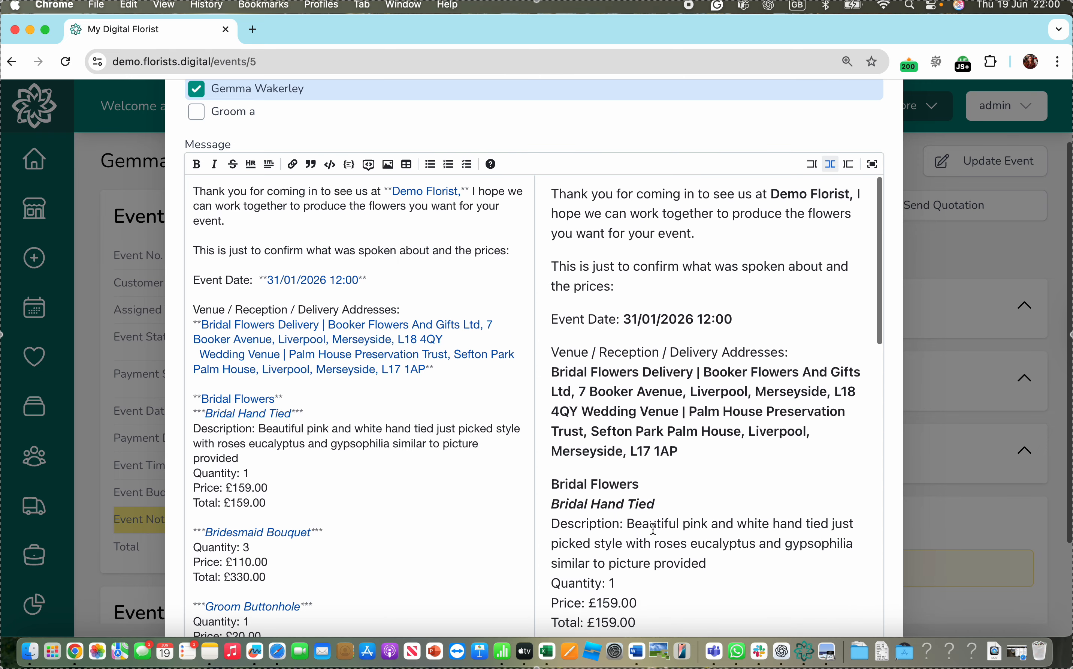
scroll(653, 529, up, 2)
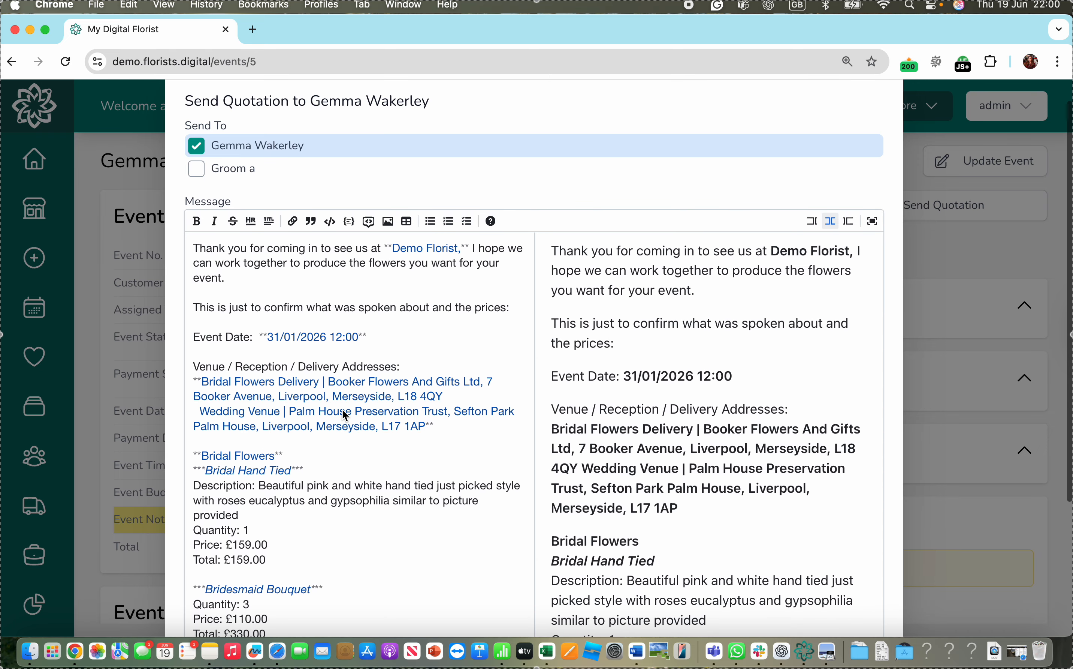
triple_click(323, 264)
click(325, 262)
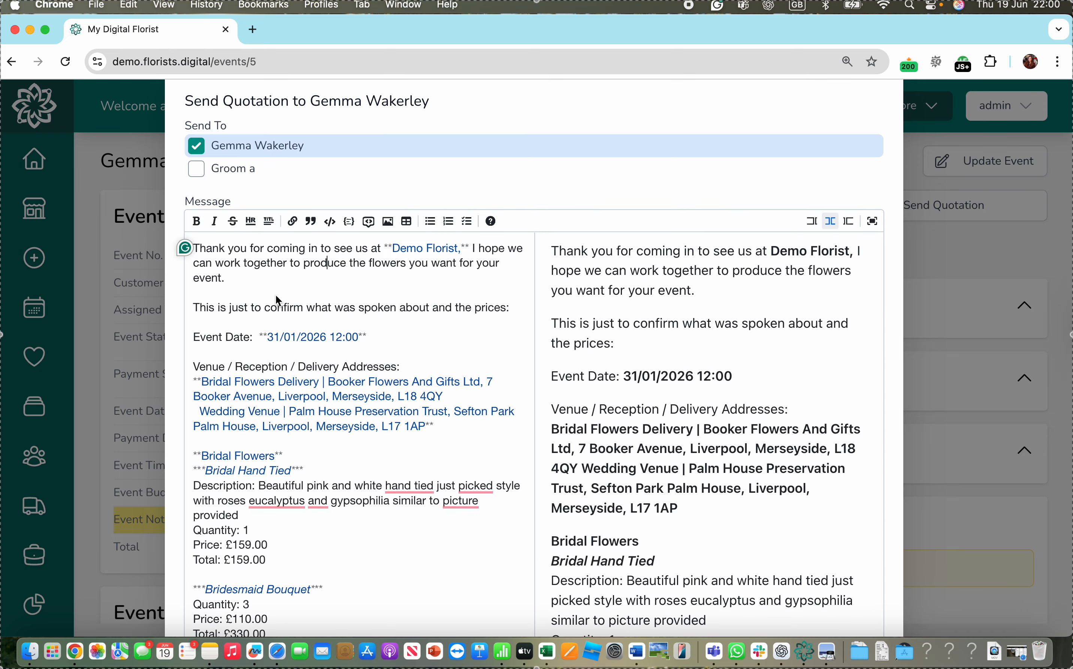
triple_click(269, 308)
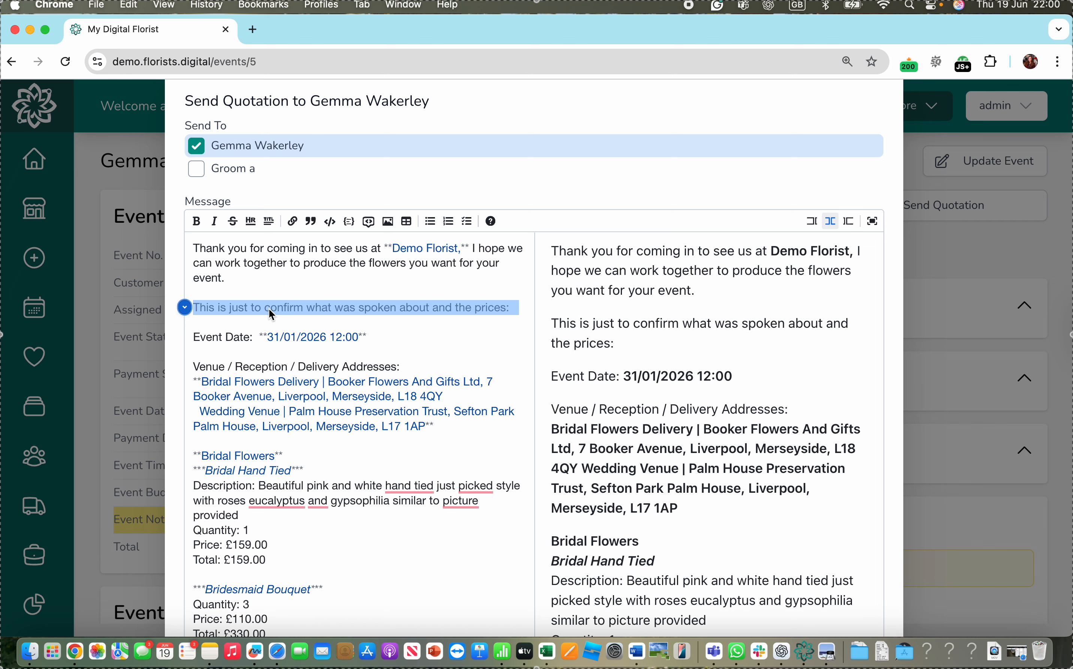
text(th)
key(BackSpace)
key(BackSpace)
text(Thank you fo r)
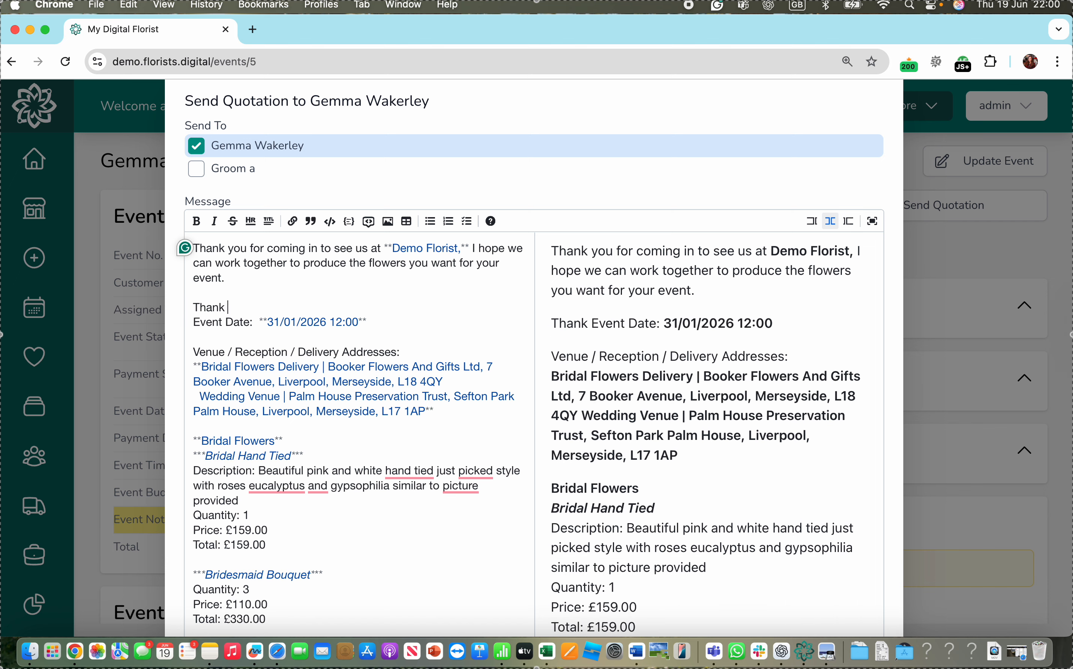
key(BackSpace)
key(BackSpace)
text(r)
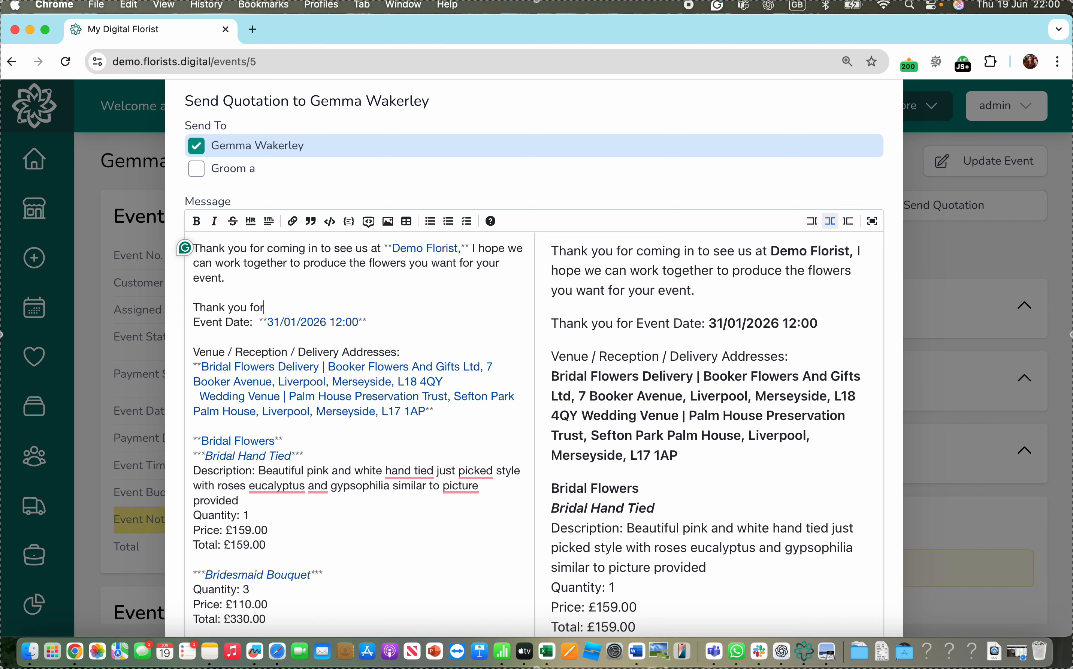
text( coming in)
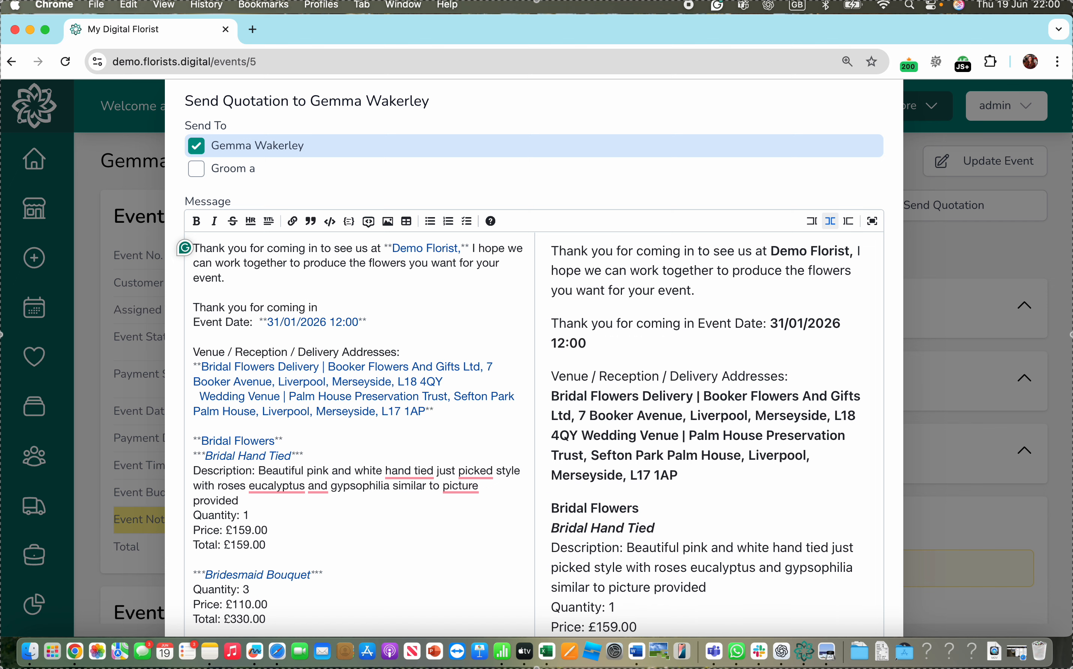
key(Return)
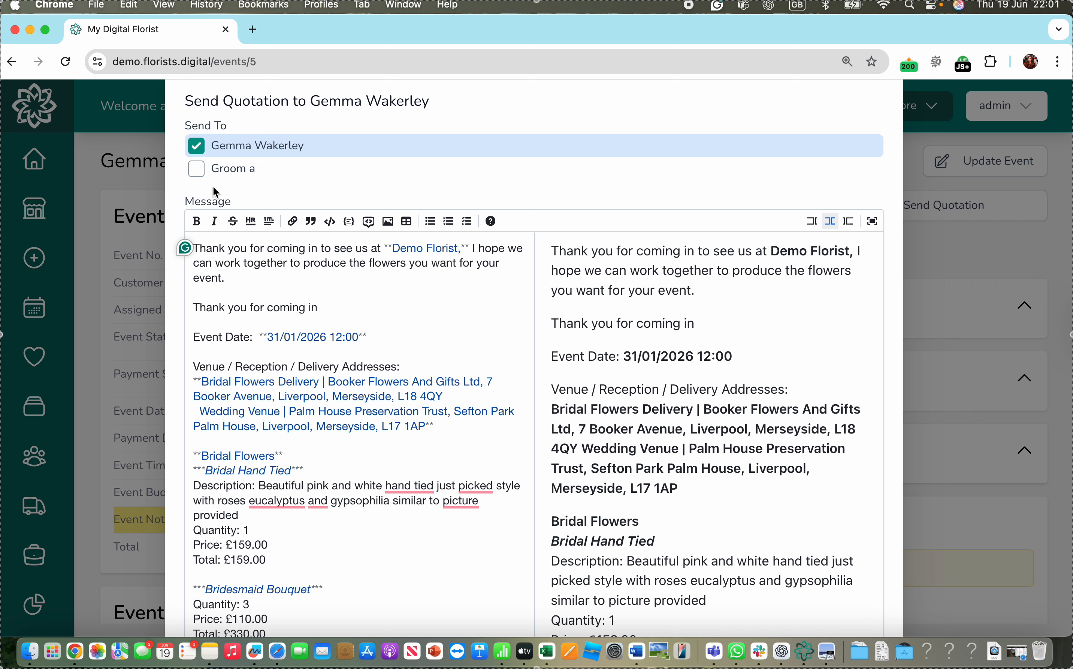
- Send the quotation message to the customer only, leaving the groom unselected, and set the event status to Quote Sent
click(199, 172)
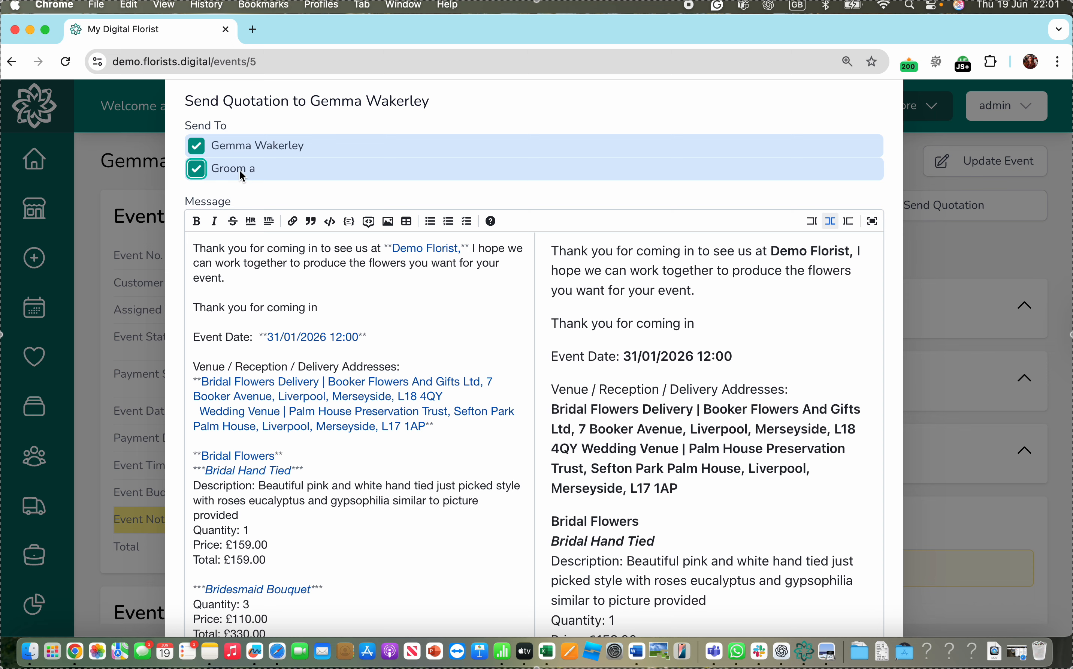
click(208, 174)
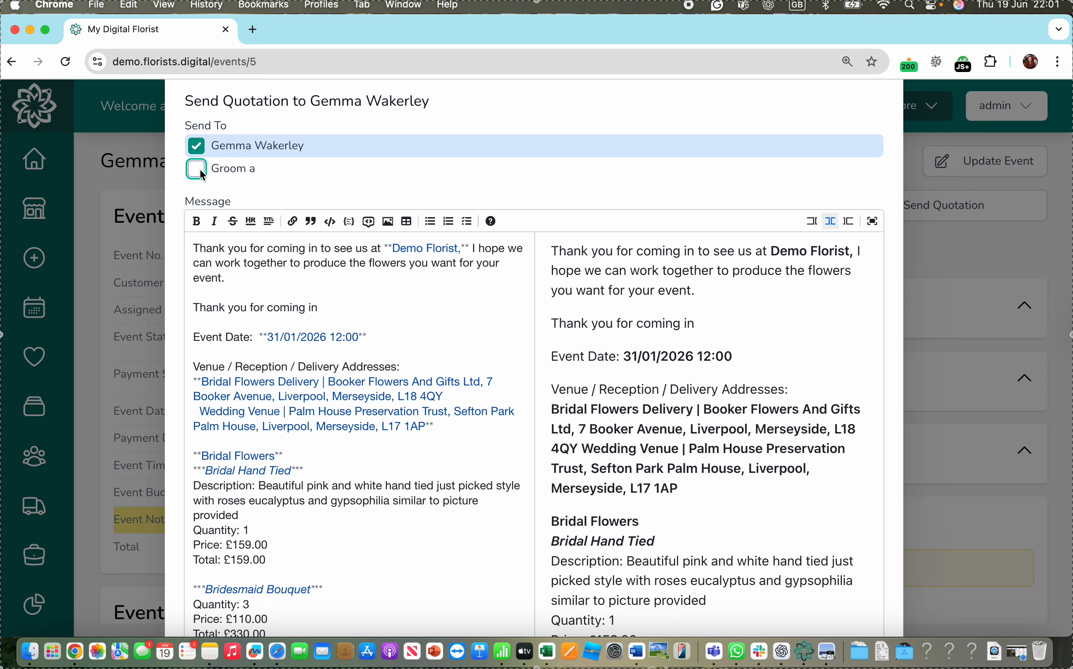
scroll(569, 309, down, 15)
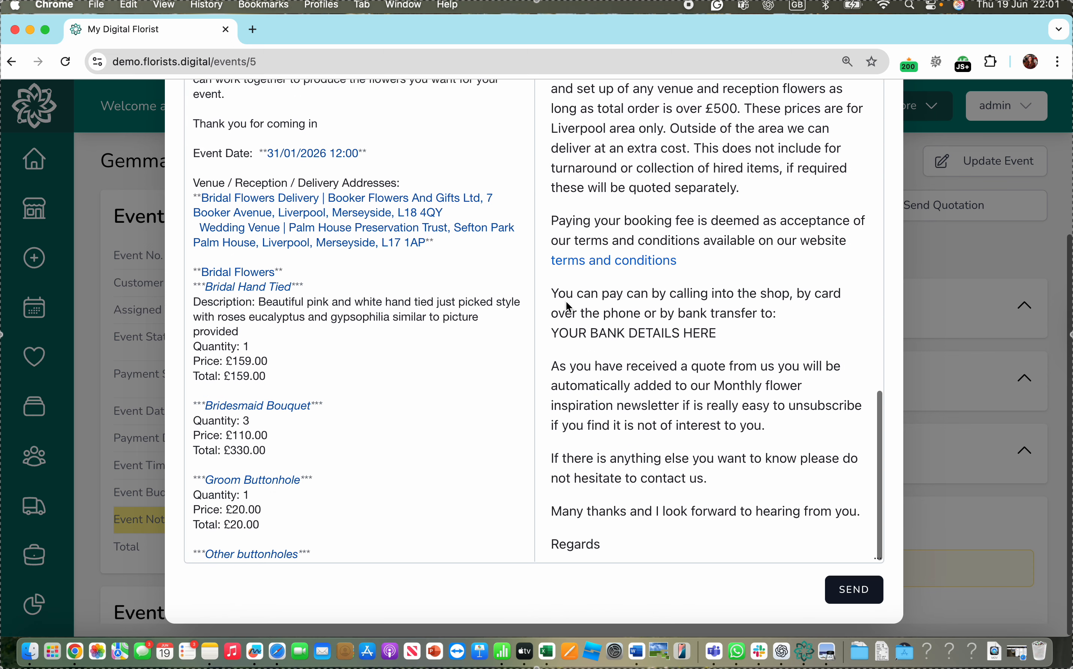
click(856, 591)
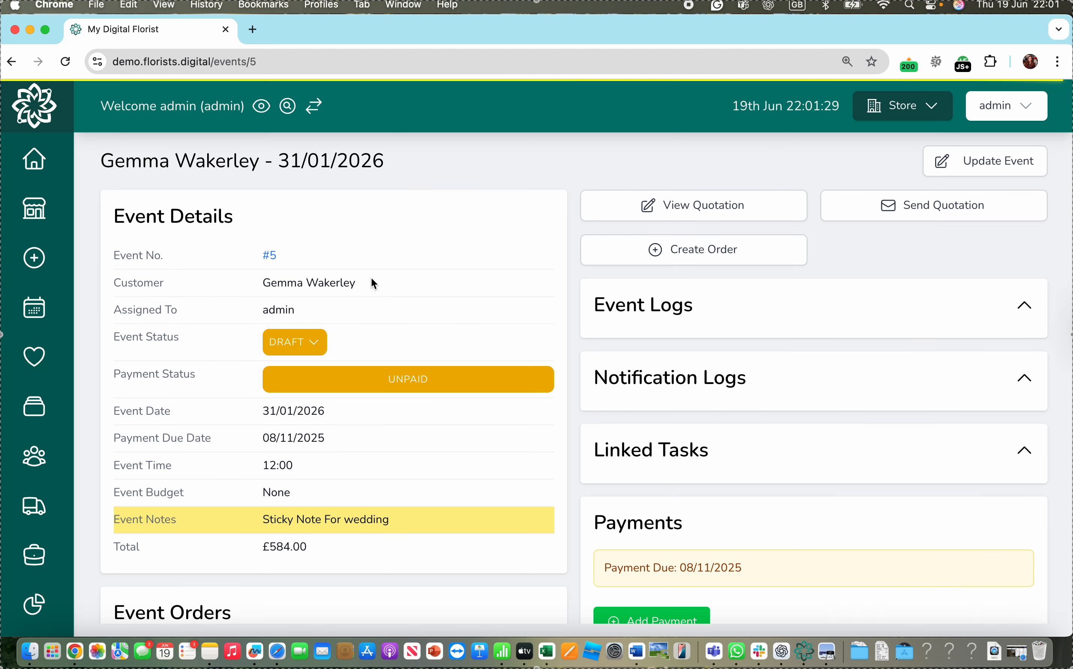
click(312, 342)
click(213, 408)
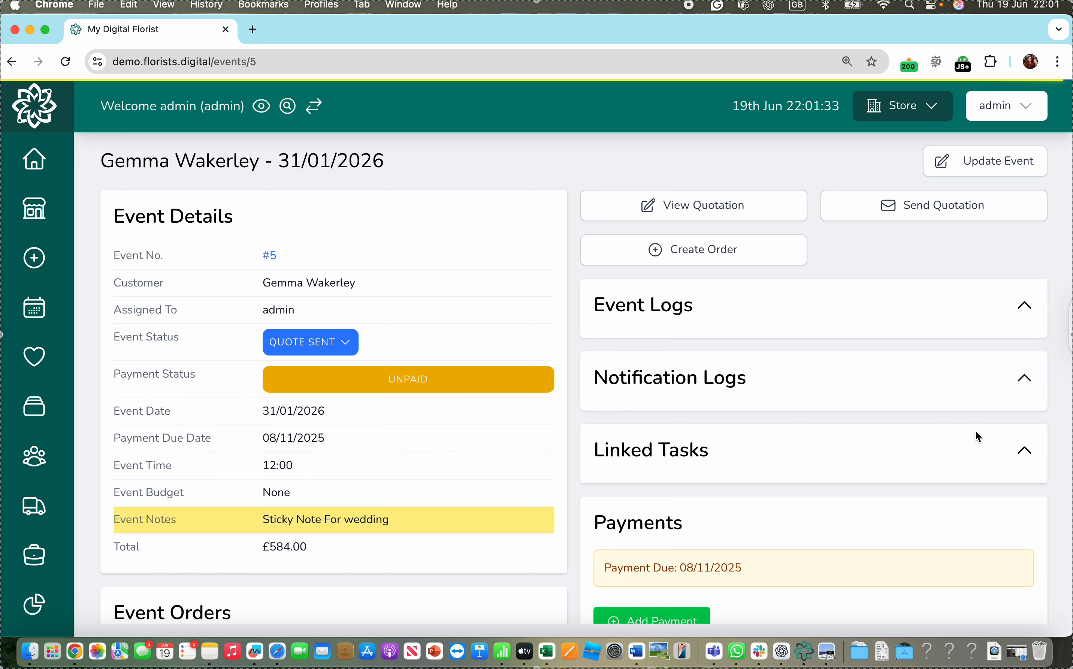
- Examine the event's notification logs, event logs, orders and payments on its details page
click(1026, 379)
click(1022, 376)
click(1026, 379)
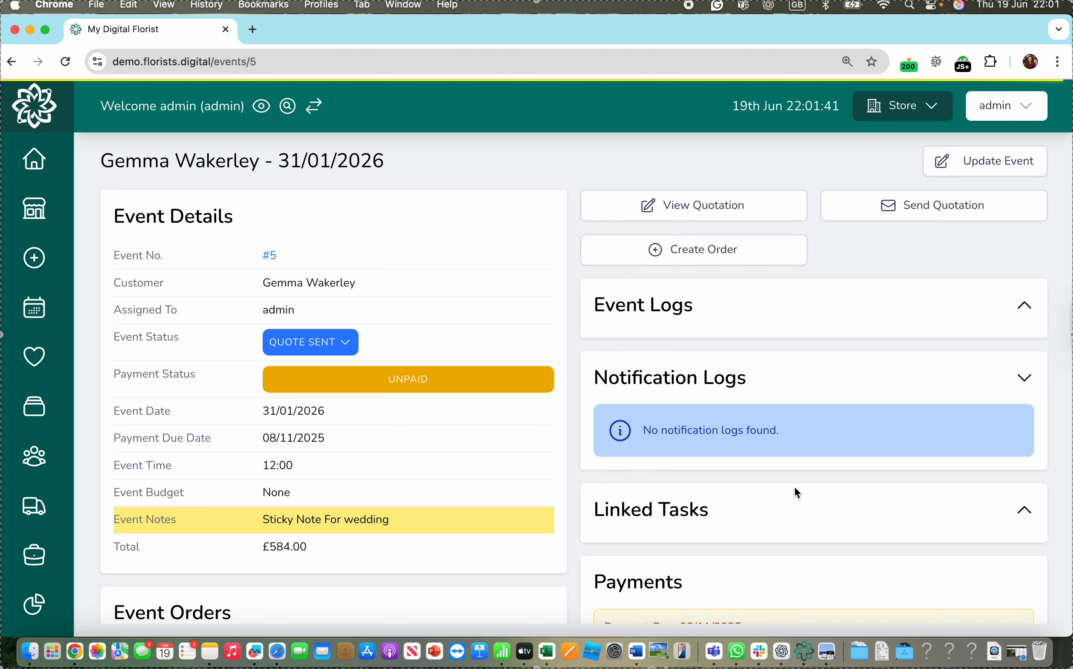
click(1034, 376)
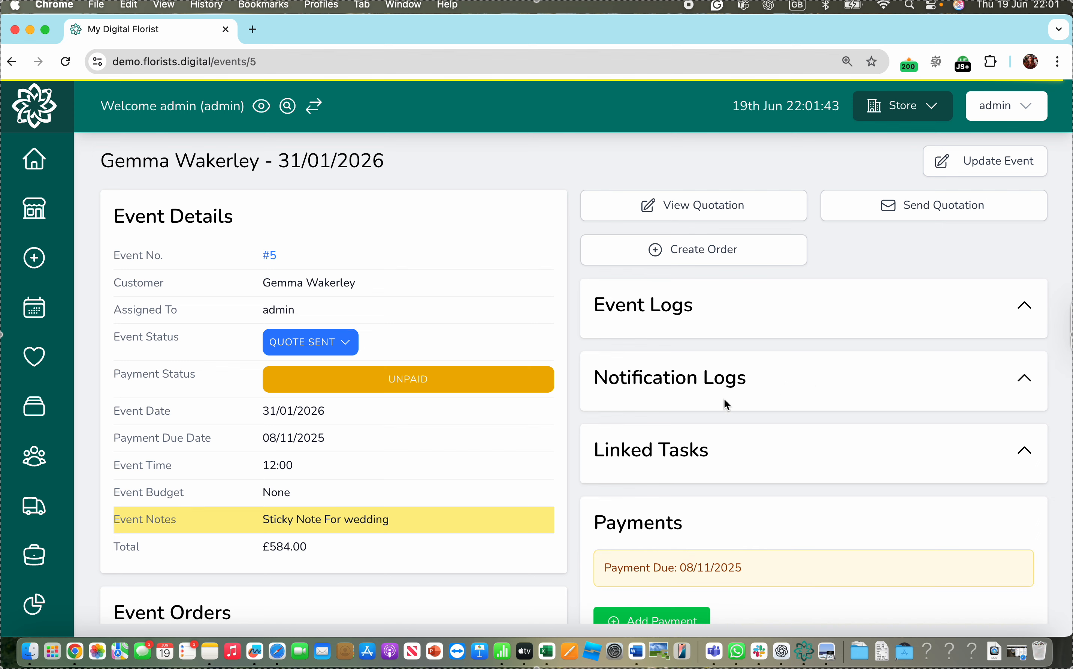
scroll(528, 343, down, 3)
scroll(526, 342, up, 2)
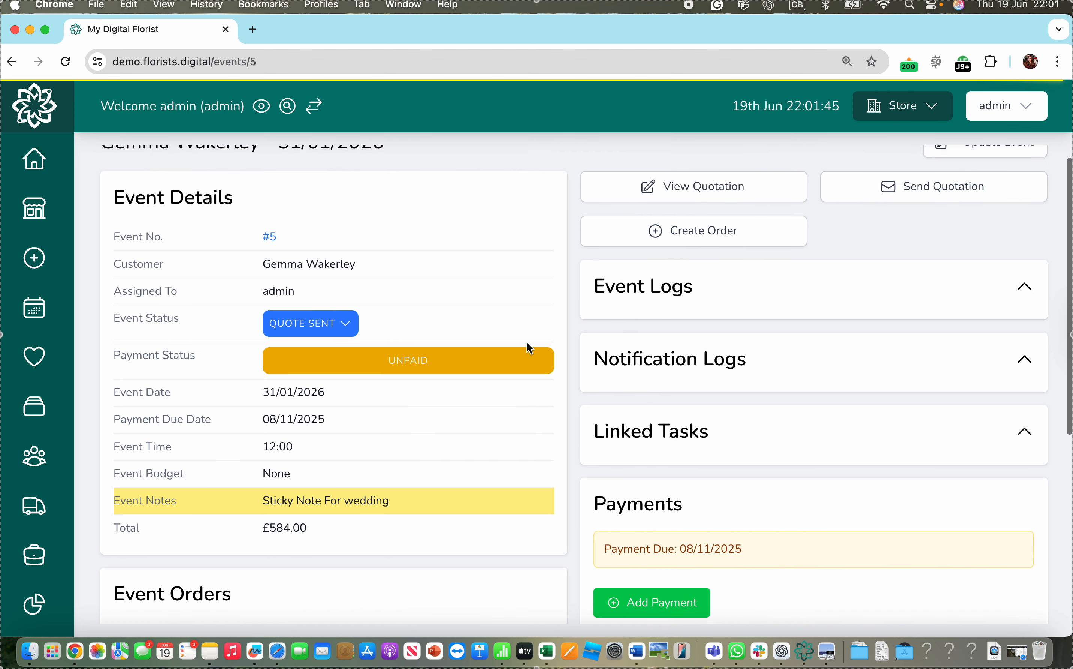
click(1024, 292)
click(997, 293)
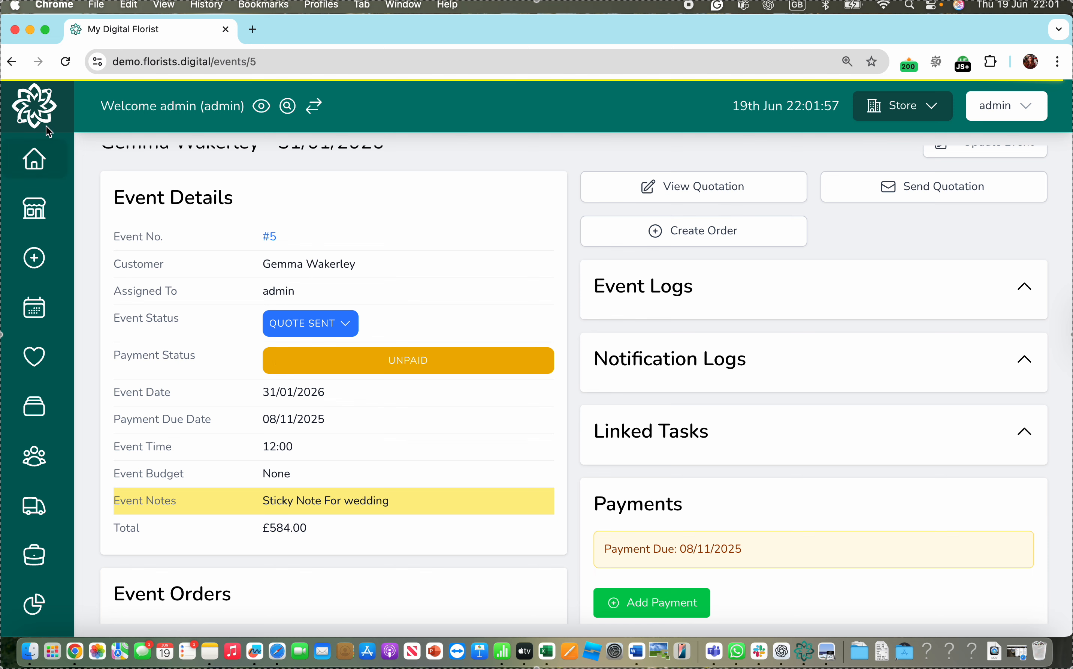
scroll(470, 429, down, 8)
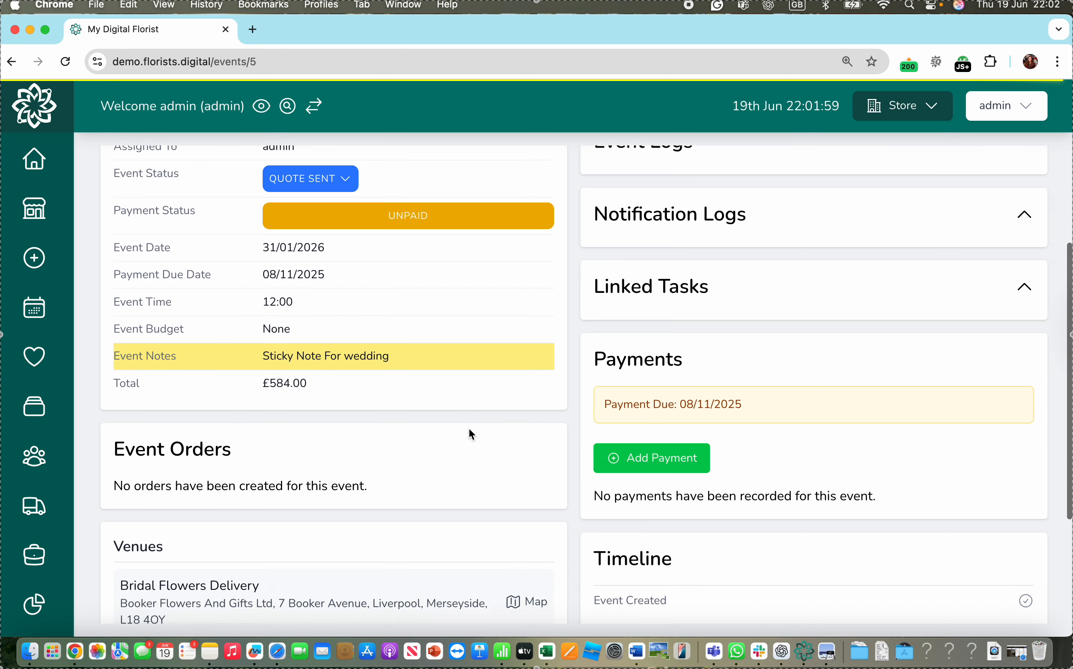
scroll(76, 252, up, 10)
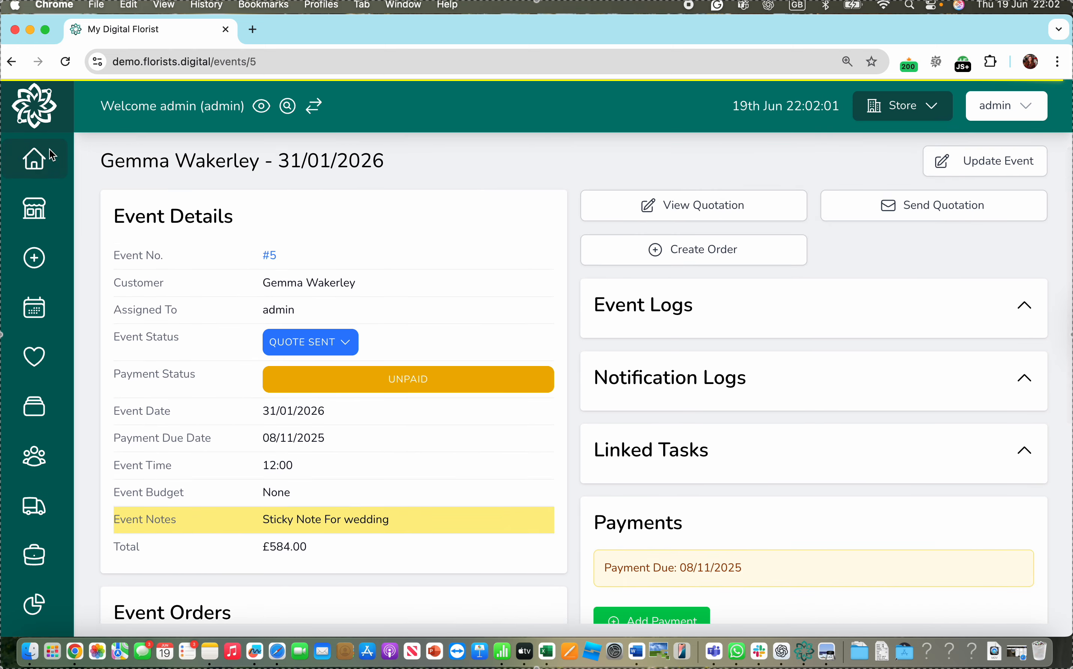
- Go to the events dashboard and show the events with the Quote Sent status
click(35, 162)
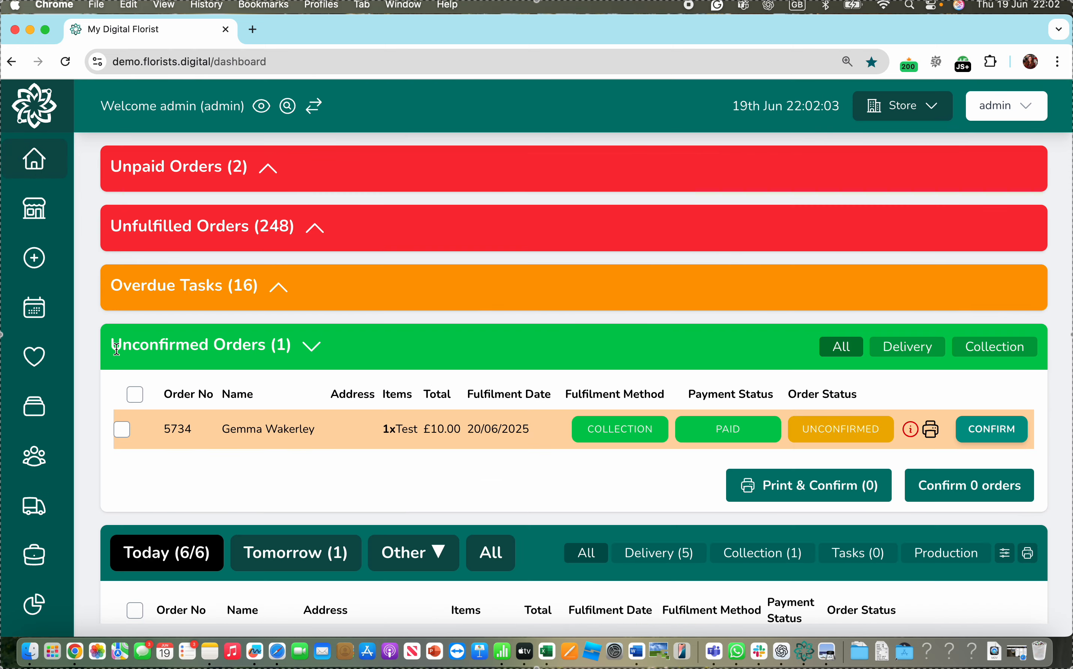
click(34, 356)
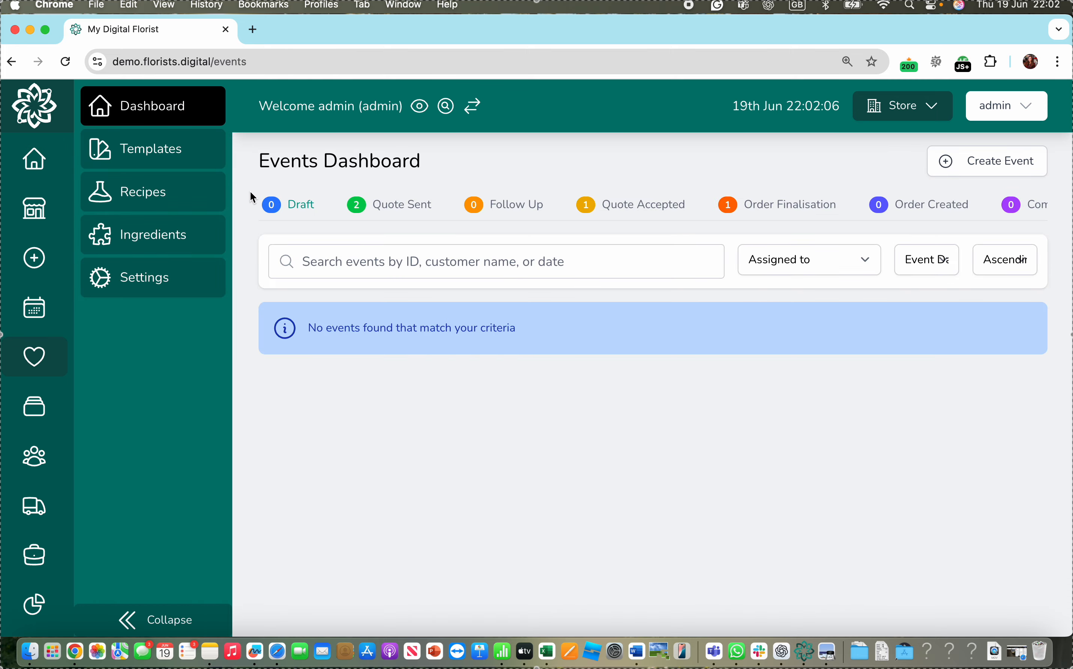
click(396, 205)
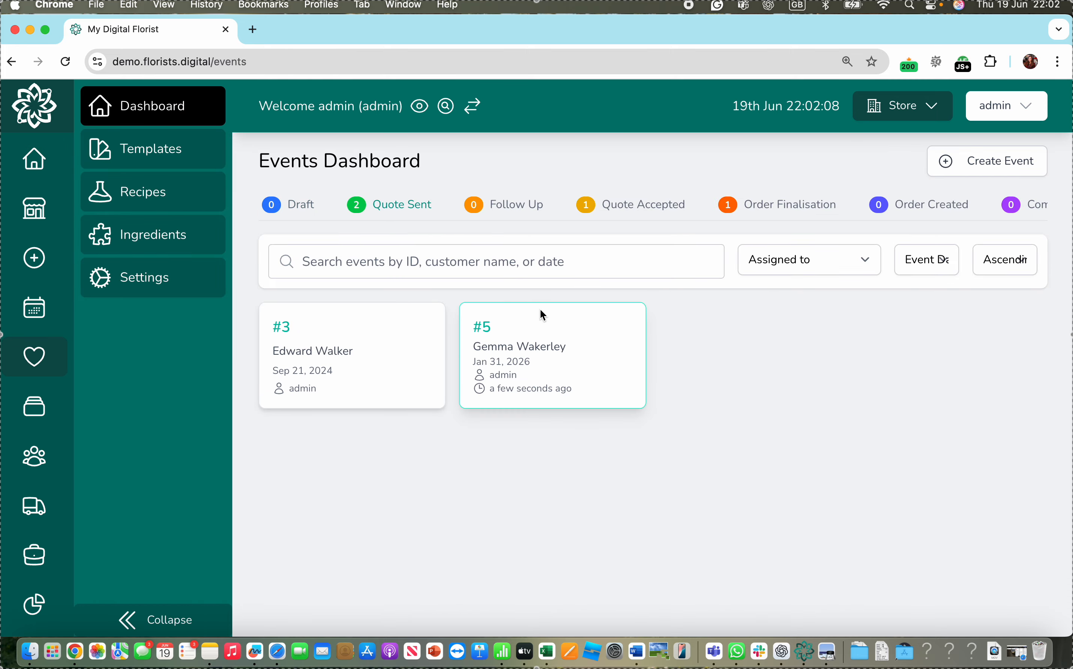